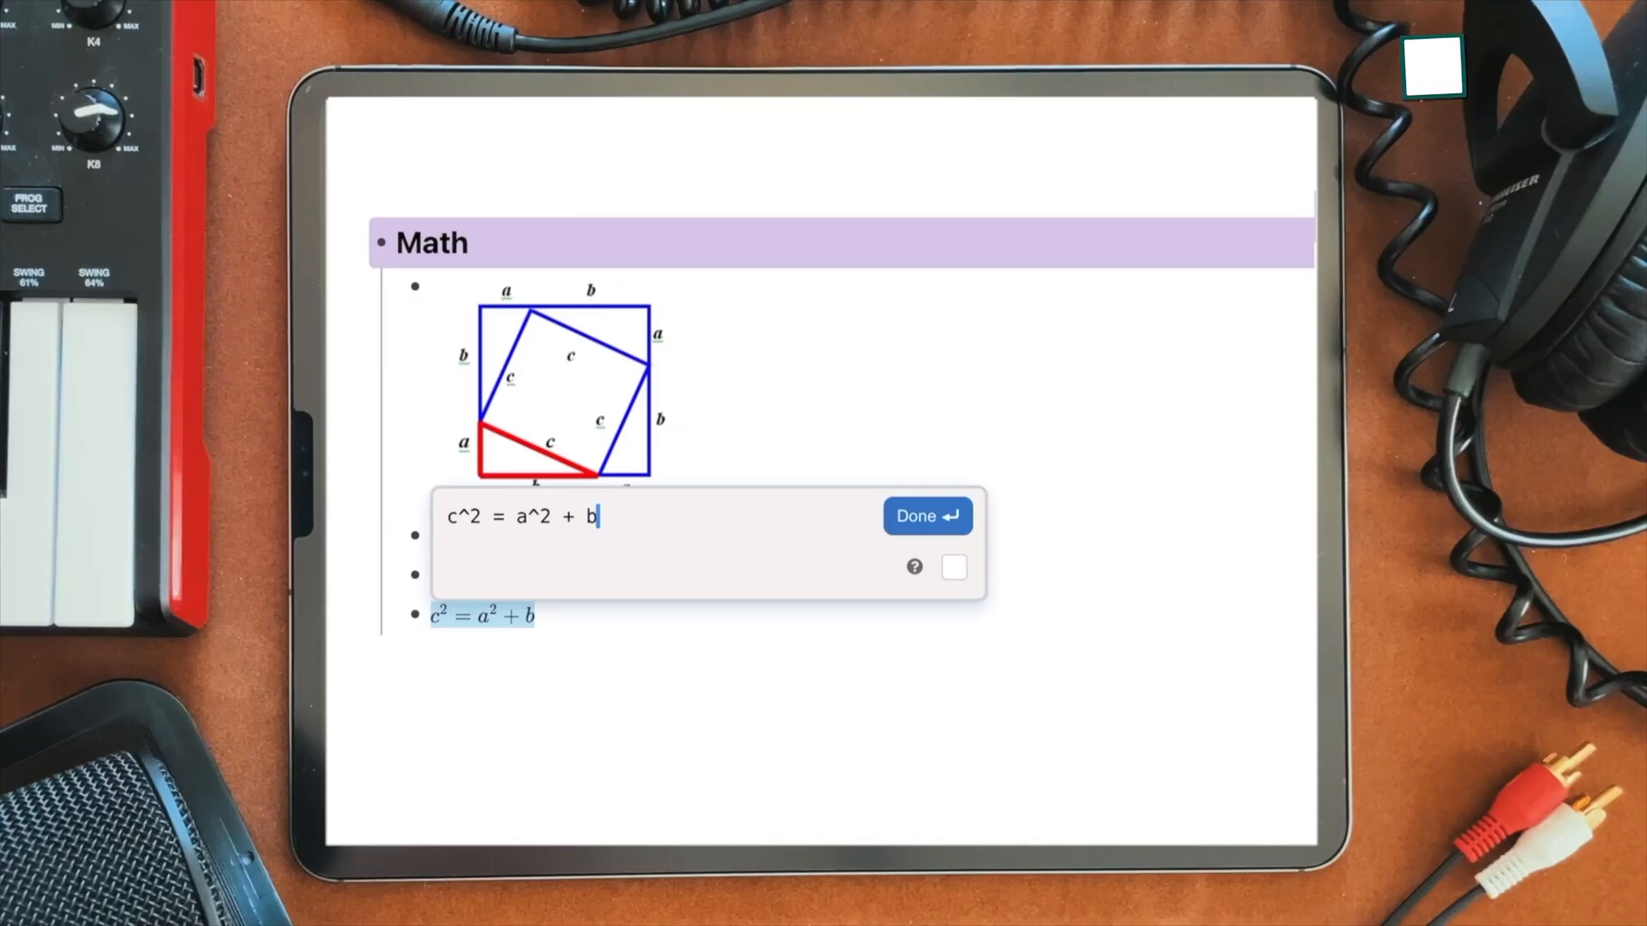
# Complete the math formula under the Math heading as c^2 = a^2 + b^2 and finish editing it.
pyautogui.write('^2')
pyautogui.click(940, 514)
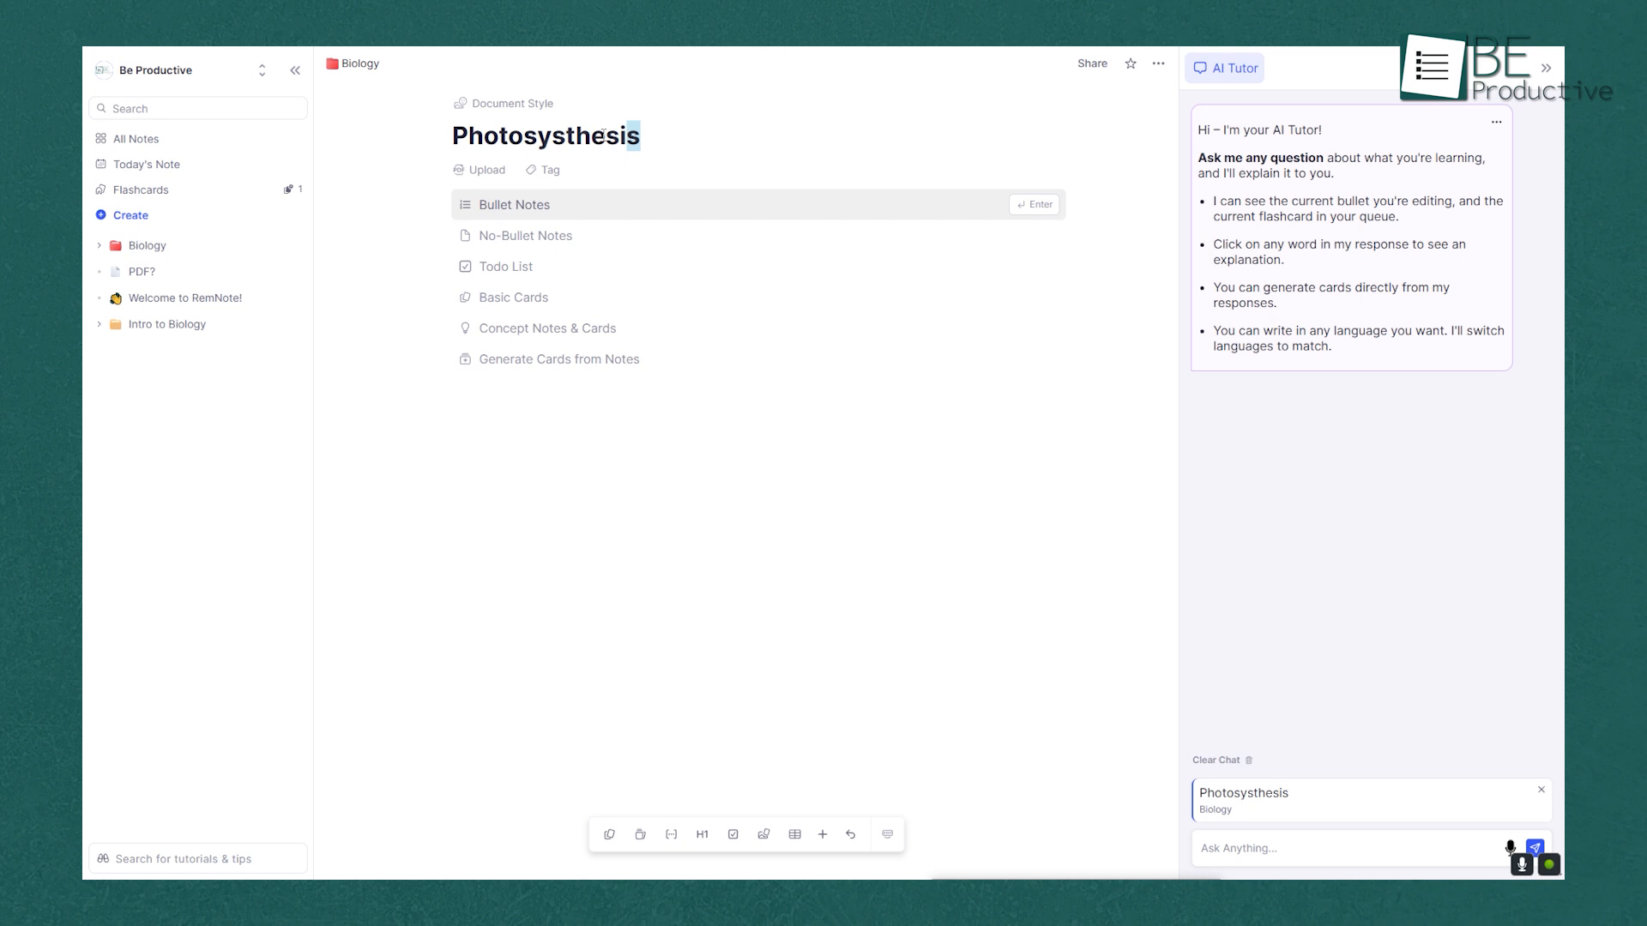
# Replace the Photosysthesis document title with "Plant Biology" and select the title text.
pyautogui.moveTo(640, 136); pyautogui.dragTo(449, 139)
pyautogui.write('Plant Biology')
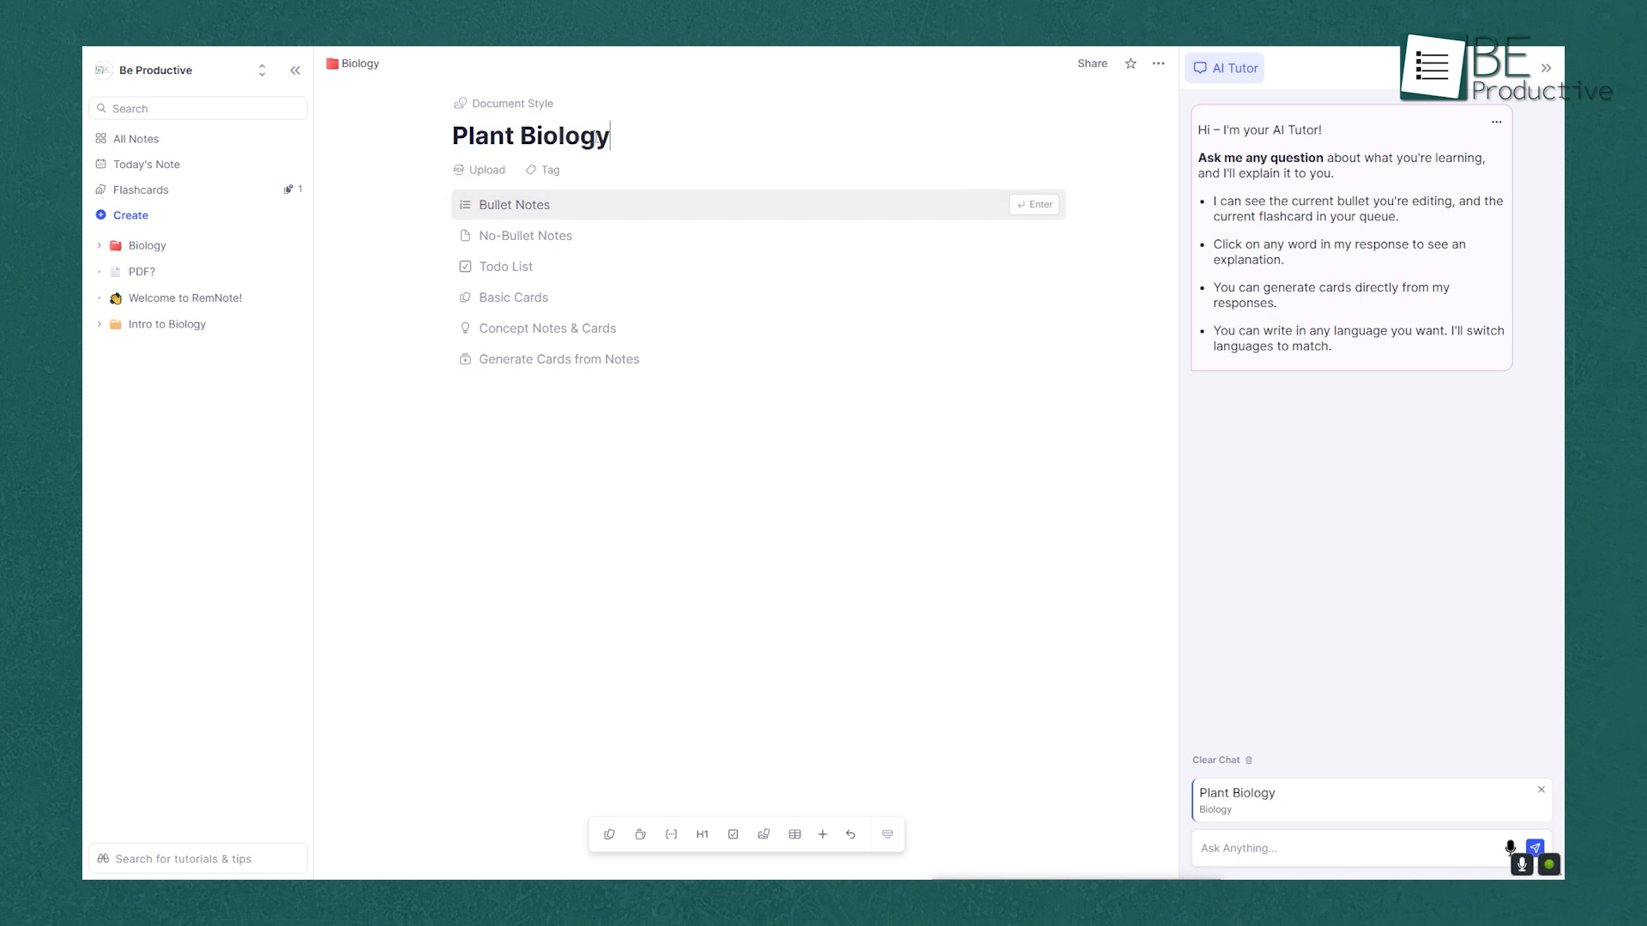
pyautogui.moveTo(614, 137); pyautogui.dragTo(450, 141)
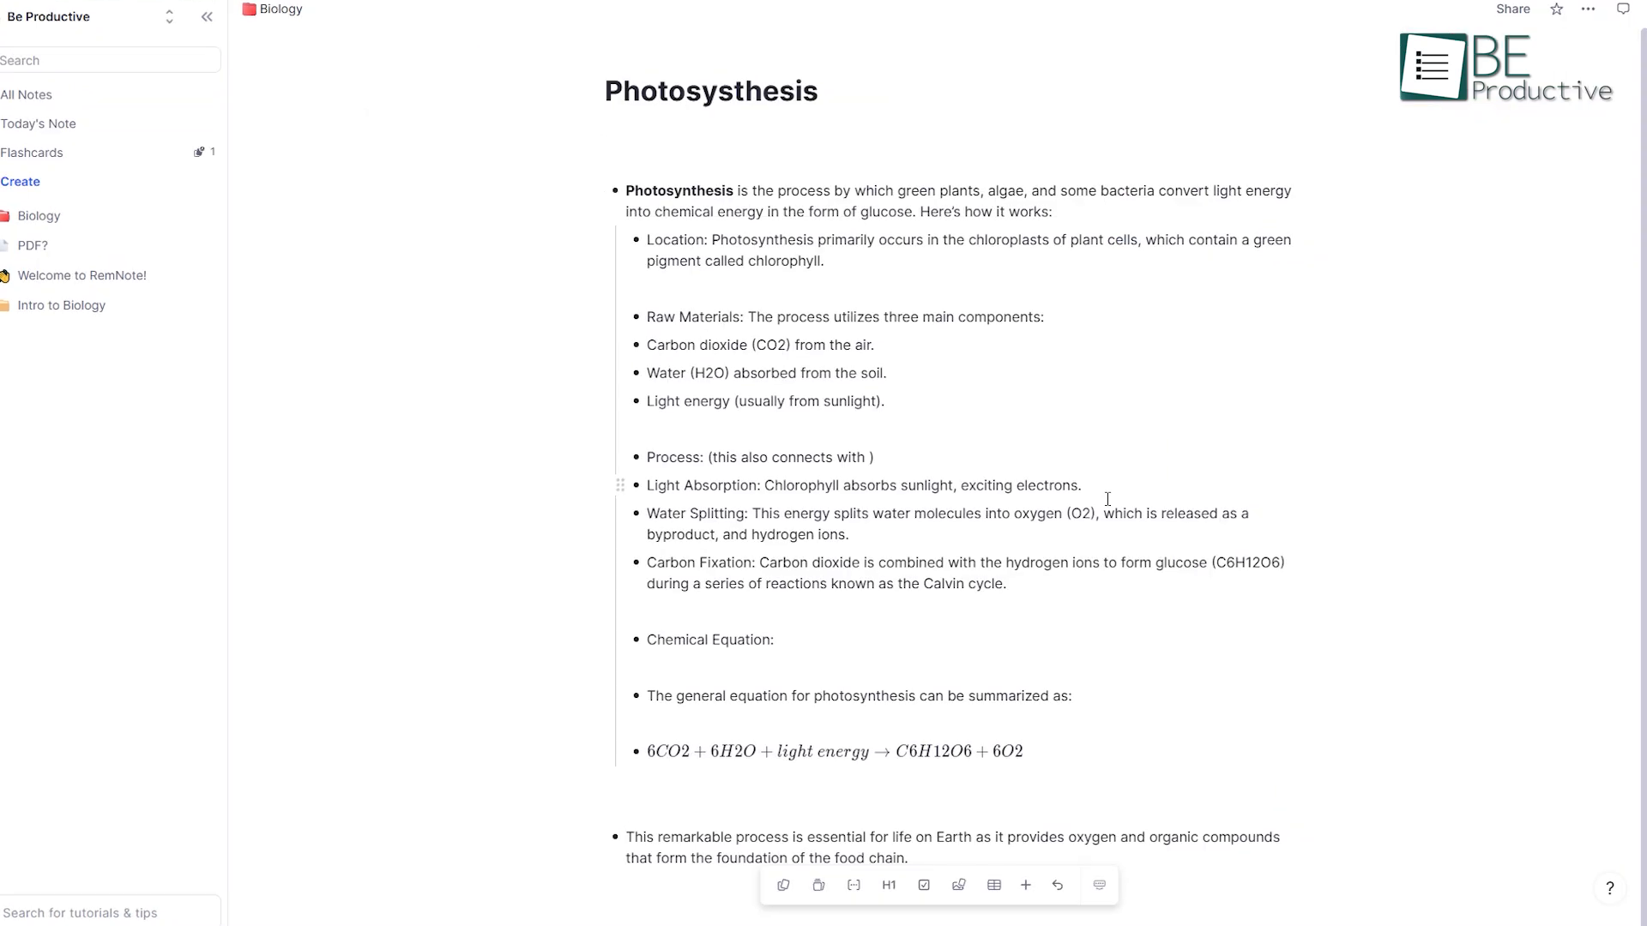
# Insert a reference to Plant Biology at the end of the Process bullet and open the linked document.
pyautogui.write('[[')
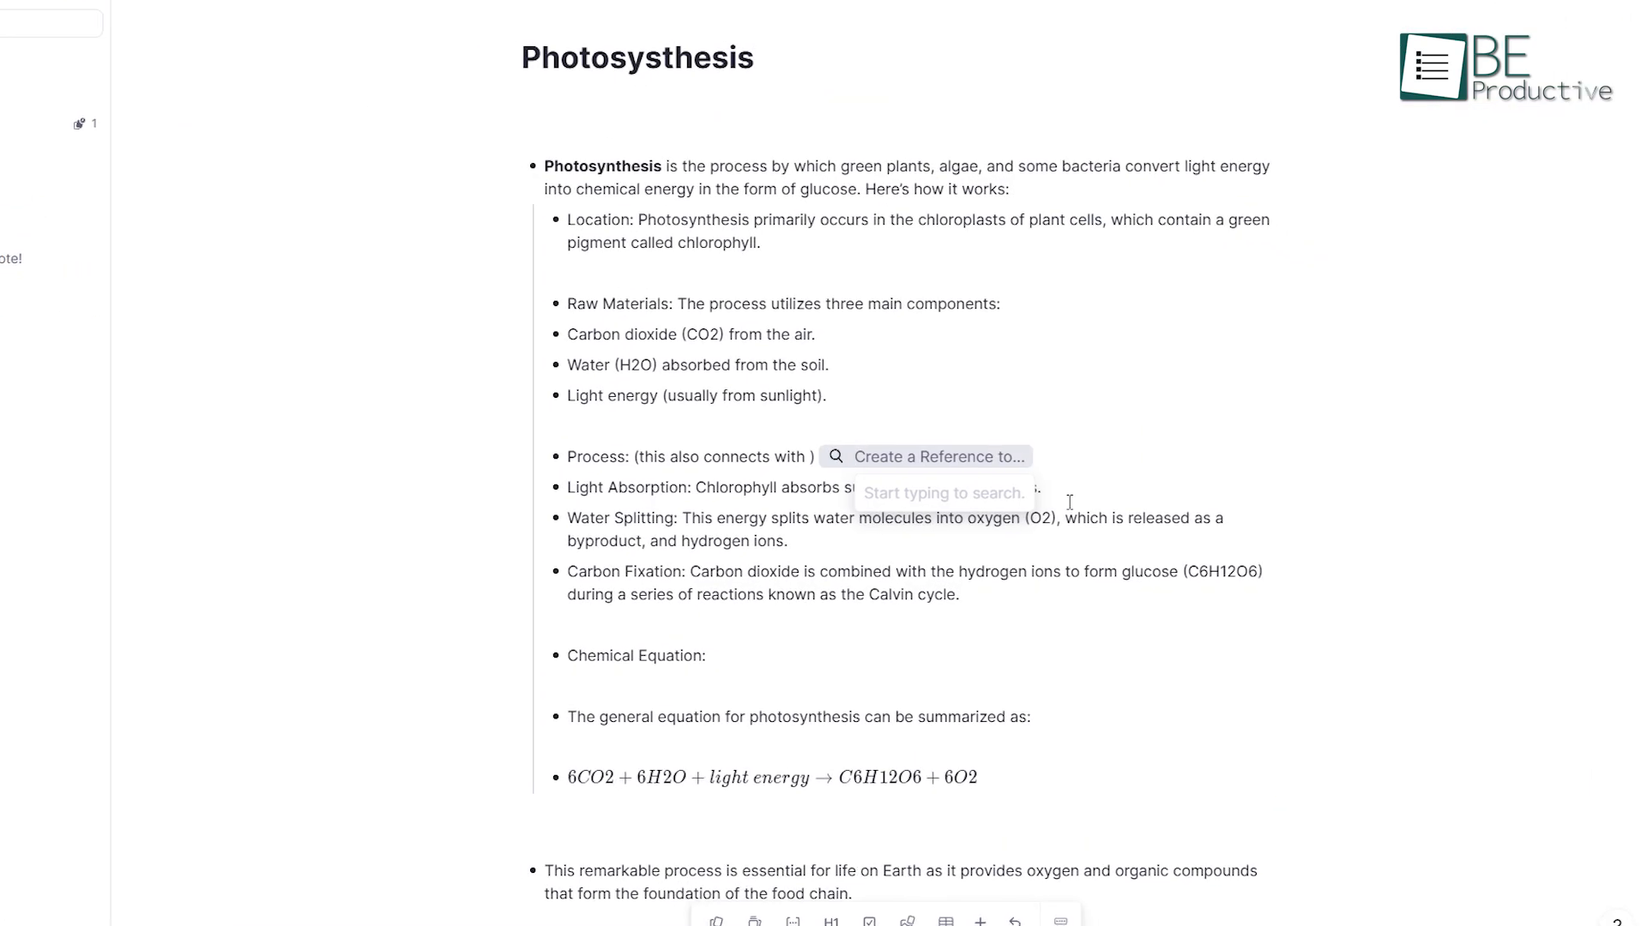
pyautogui.write('plant')
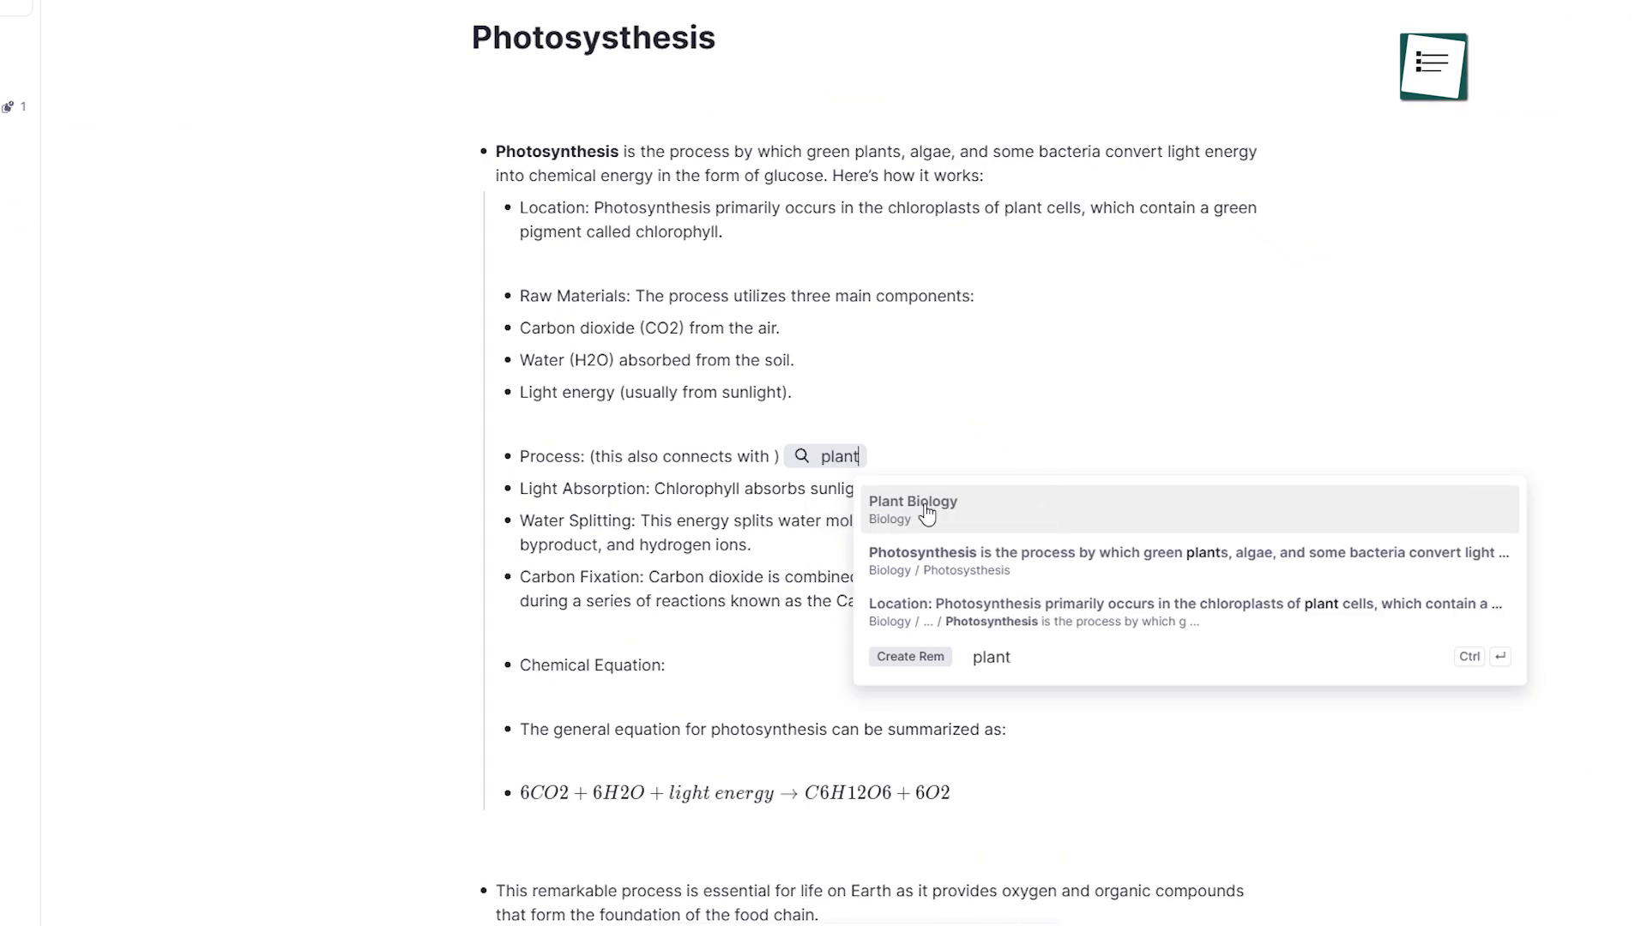
pyautogui.click(1001, 513)
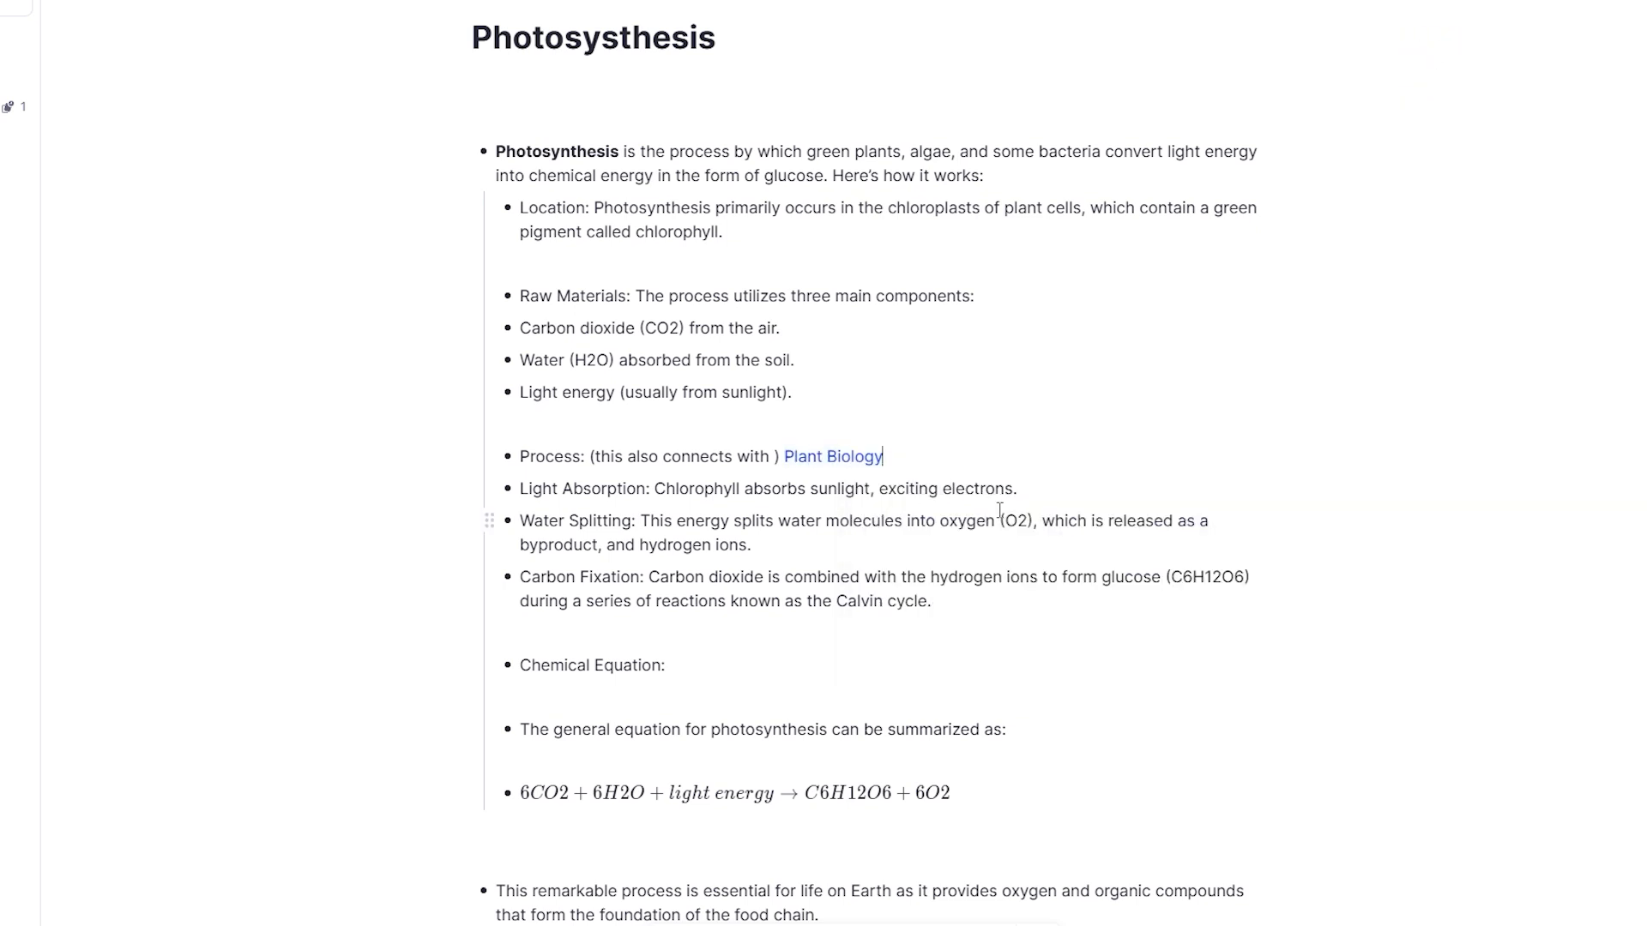
pyautogui.click(847, 463)
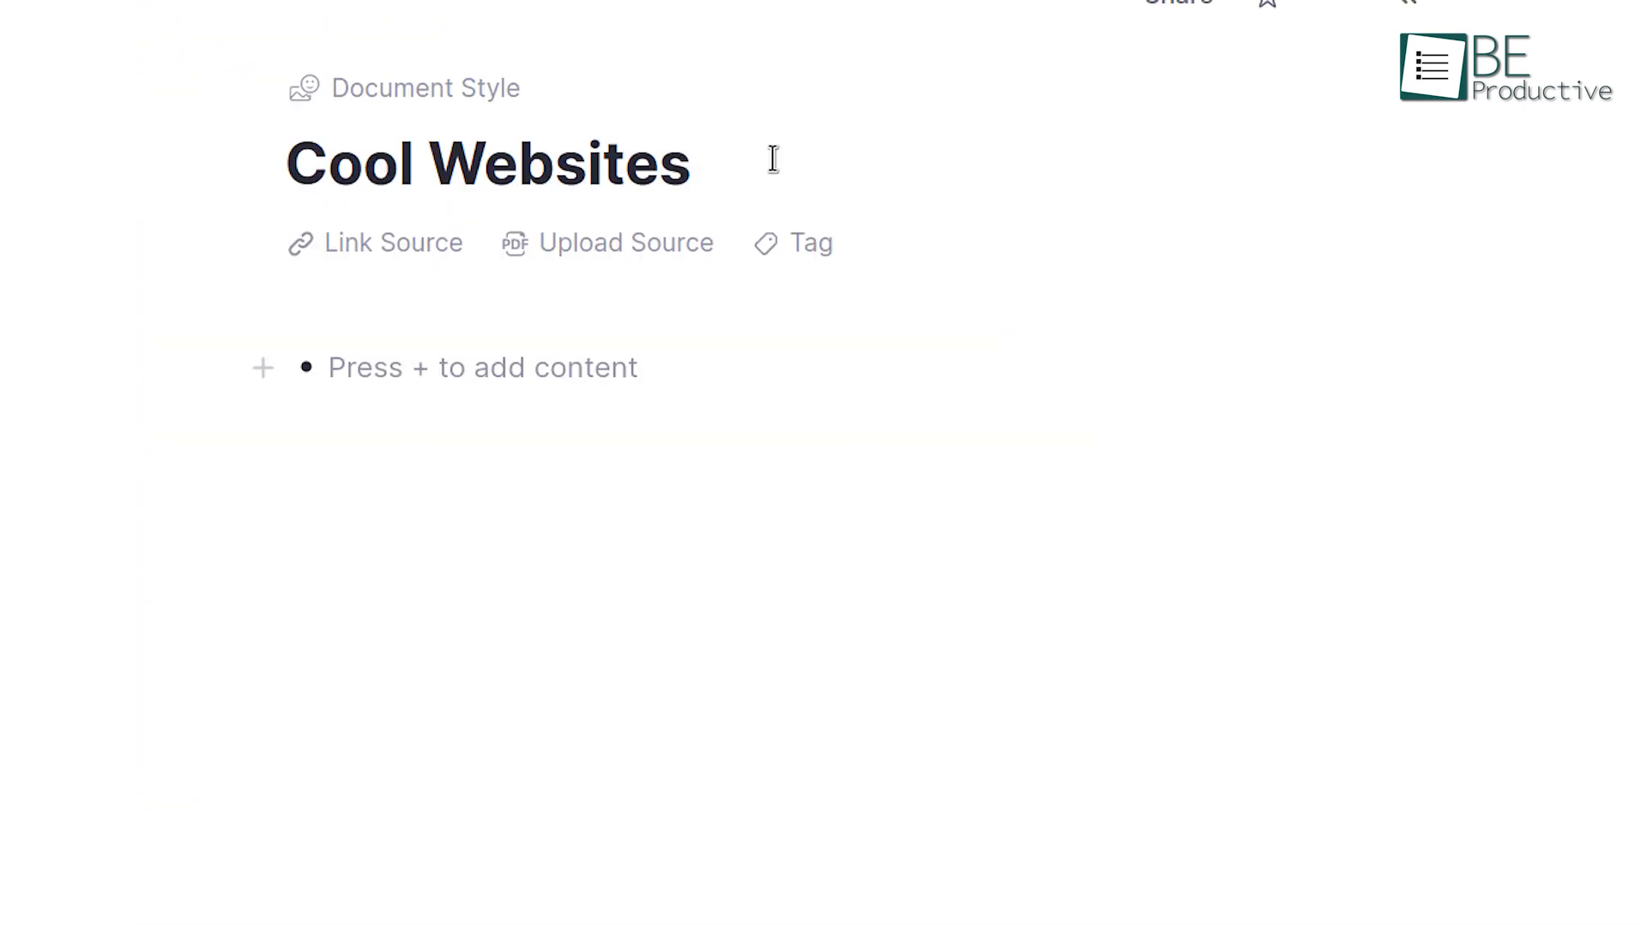
pyautogui.write('/lin')
pyautogui.press('Return')
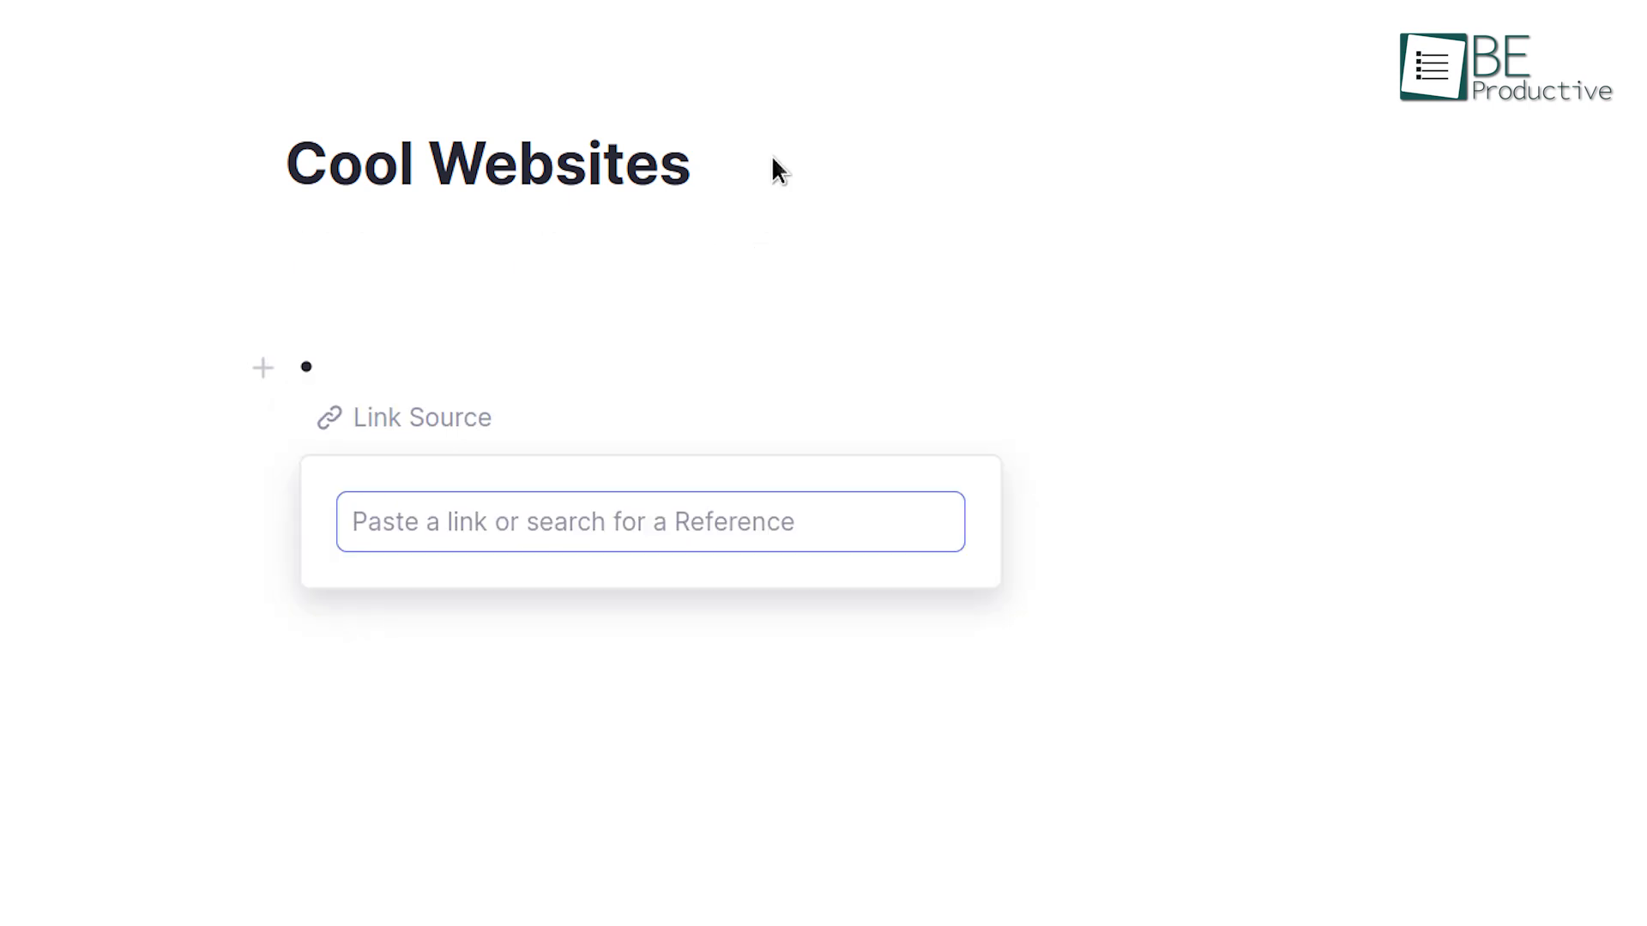
pyautogui.write('https://supermemo.guru/wiki/Incremental_reading')
pyautogui.press('Return')
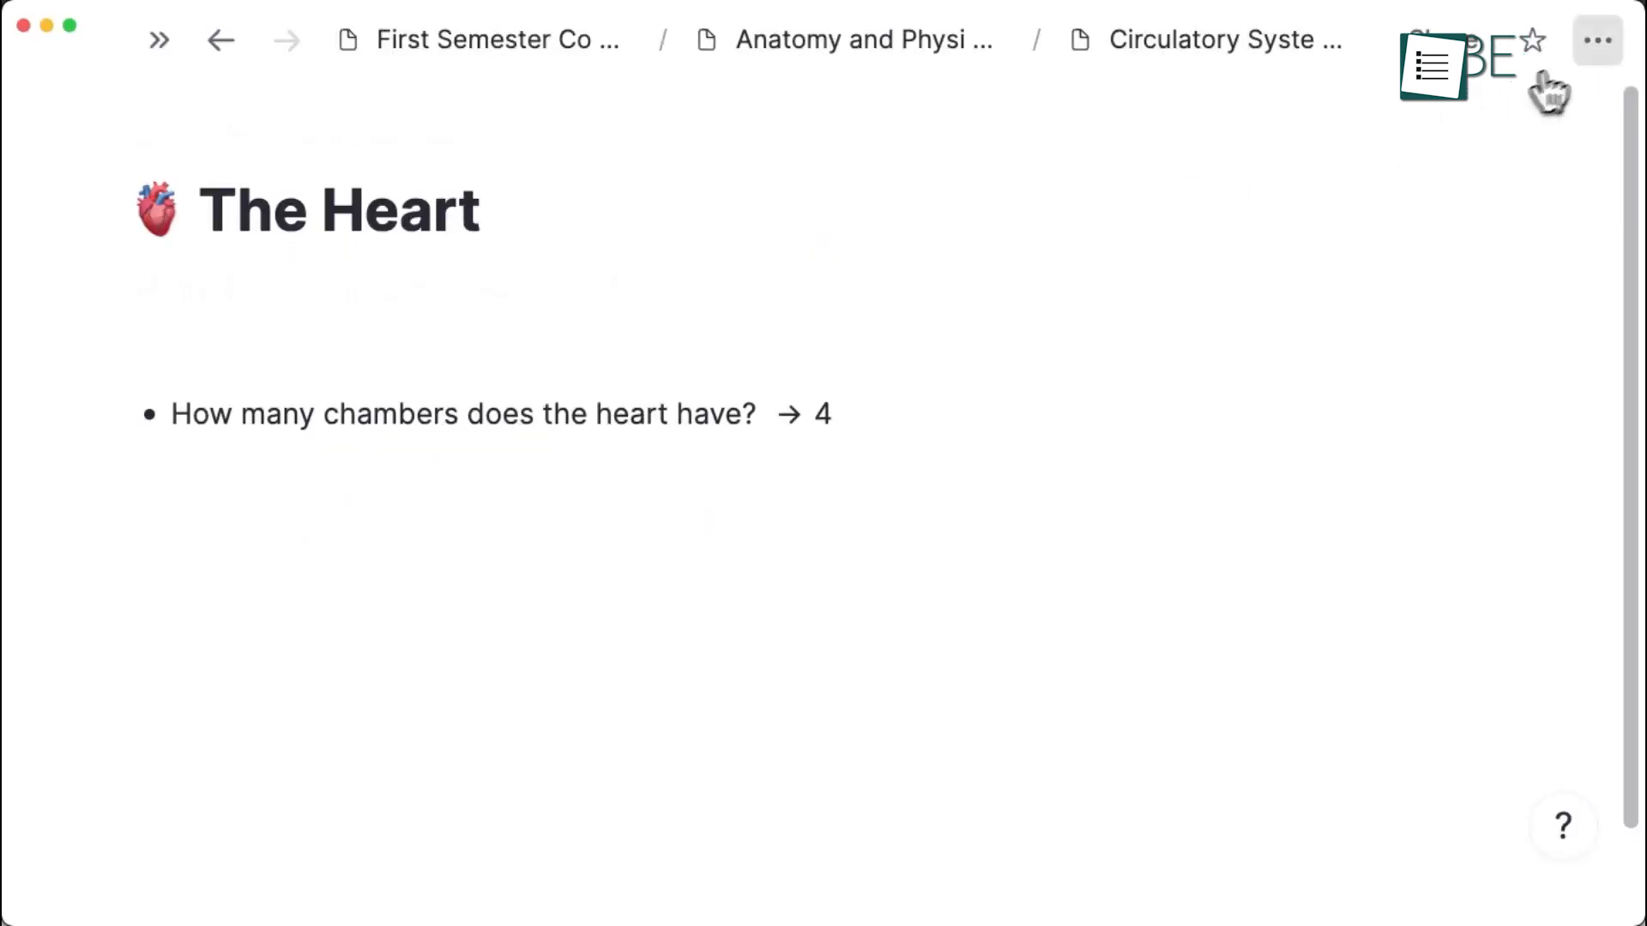
# Start practicing the flashcards of The Heart document with spaced repetition.
pyautogui.click(1591, 52)
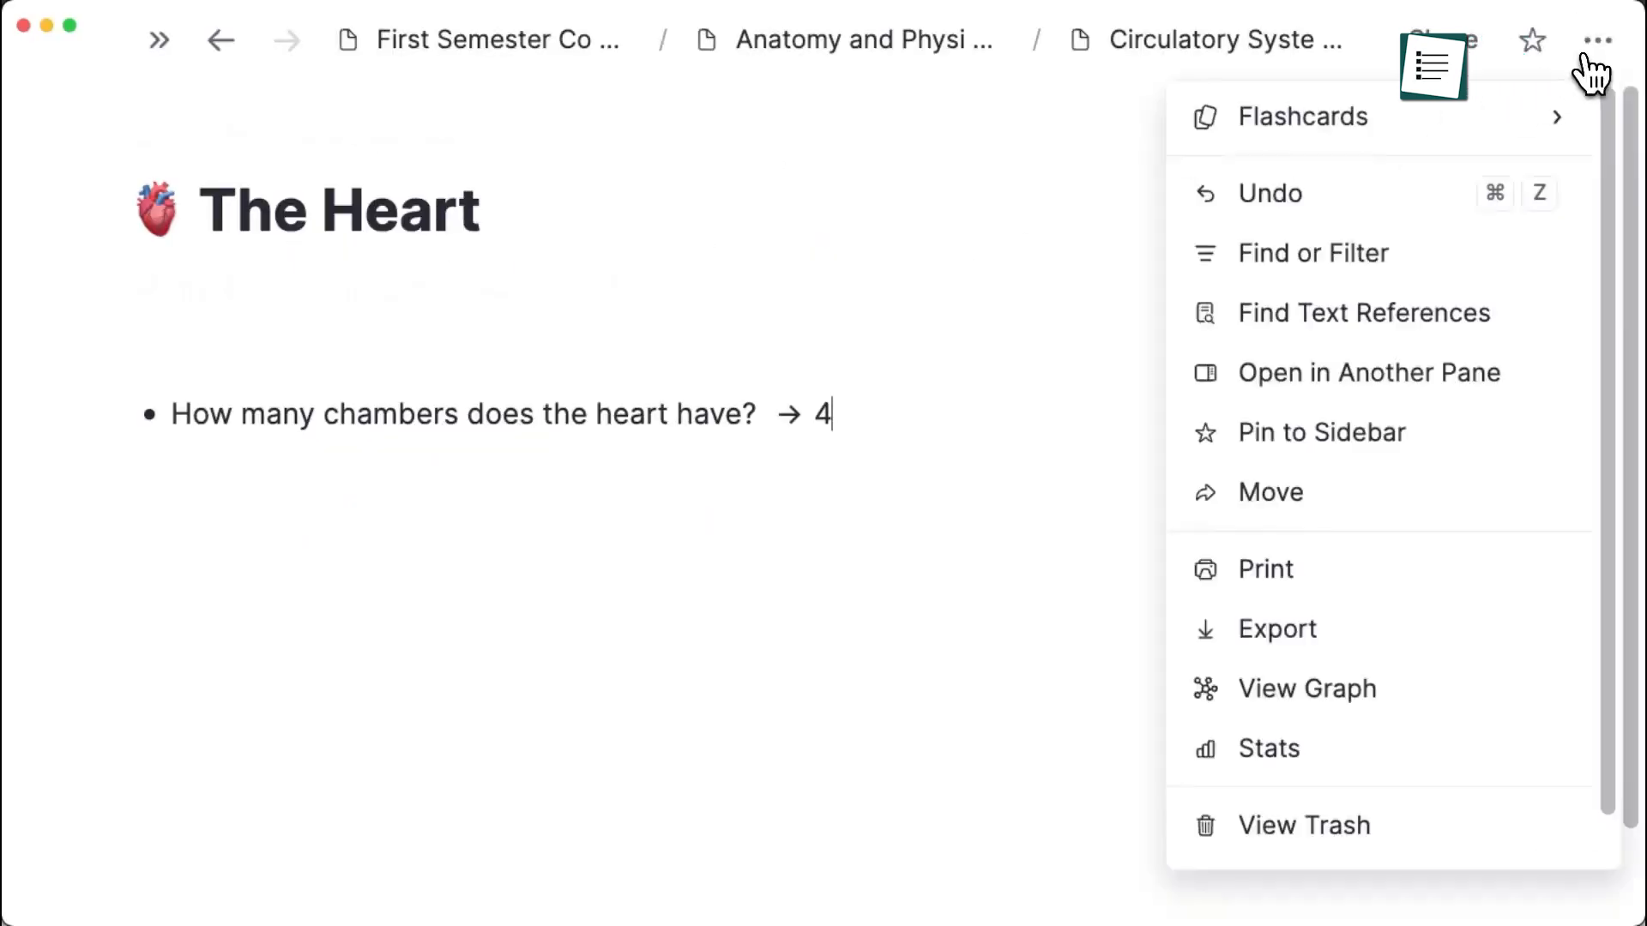
pyautogui.moveTo(1518, 124)
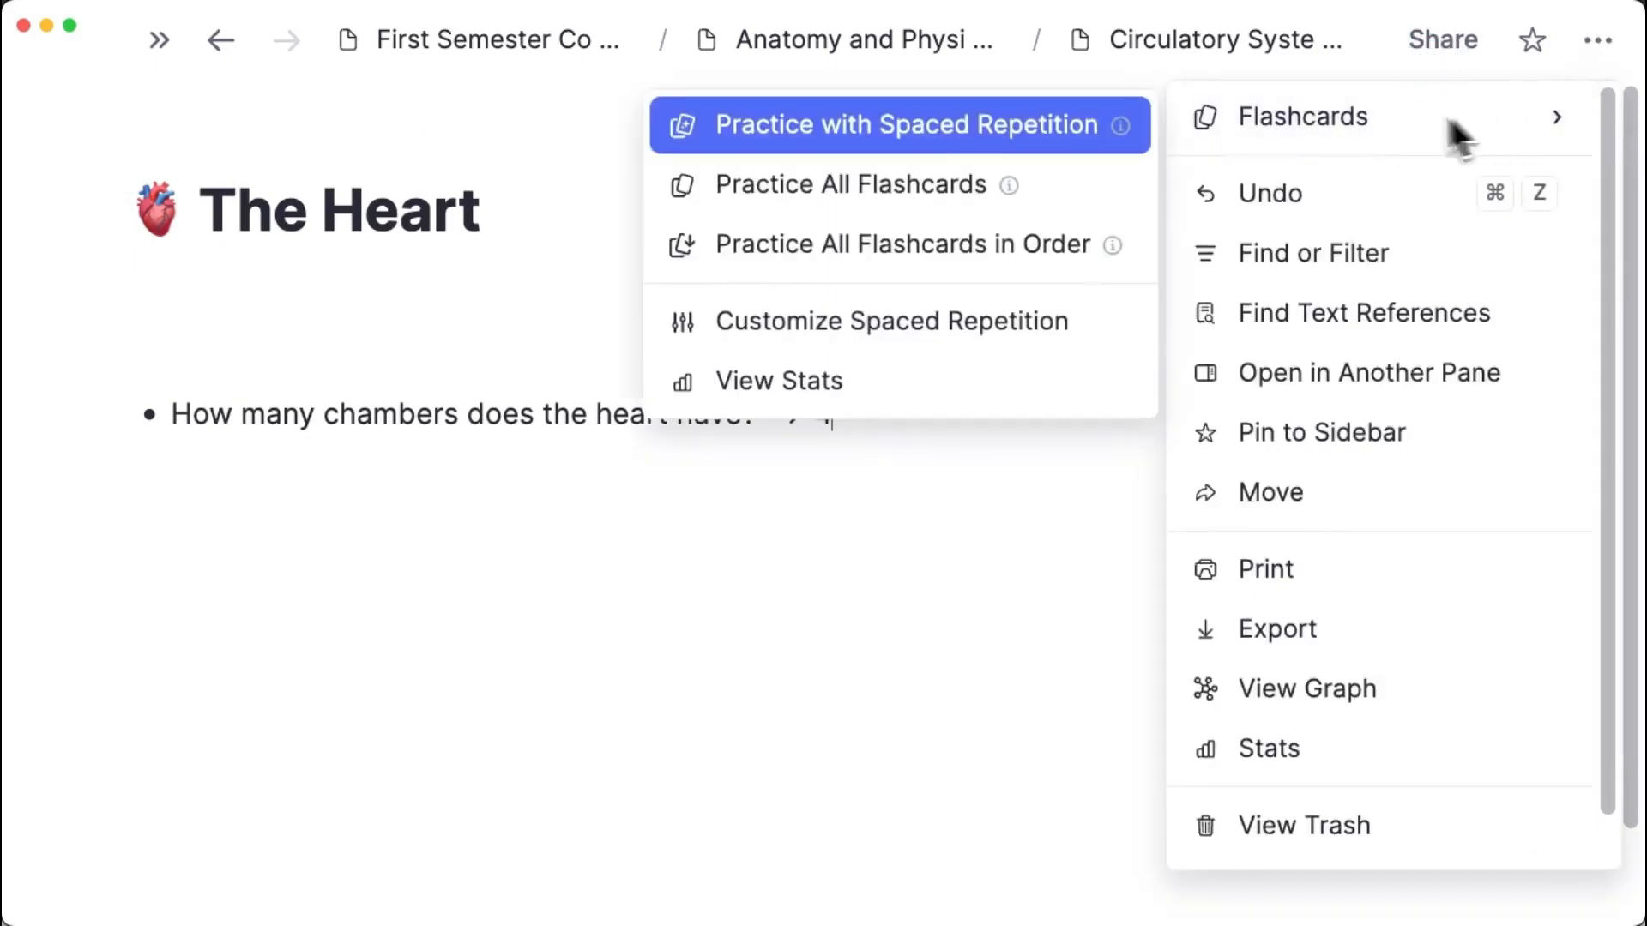
pyautogui.click(1105, 130)
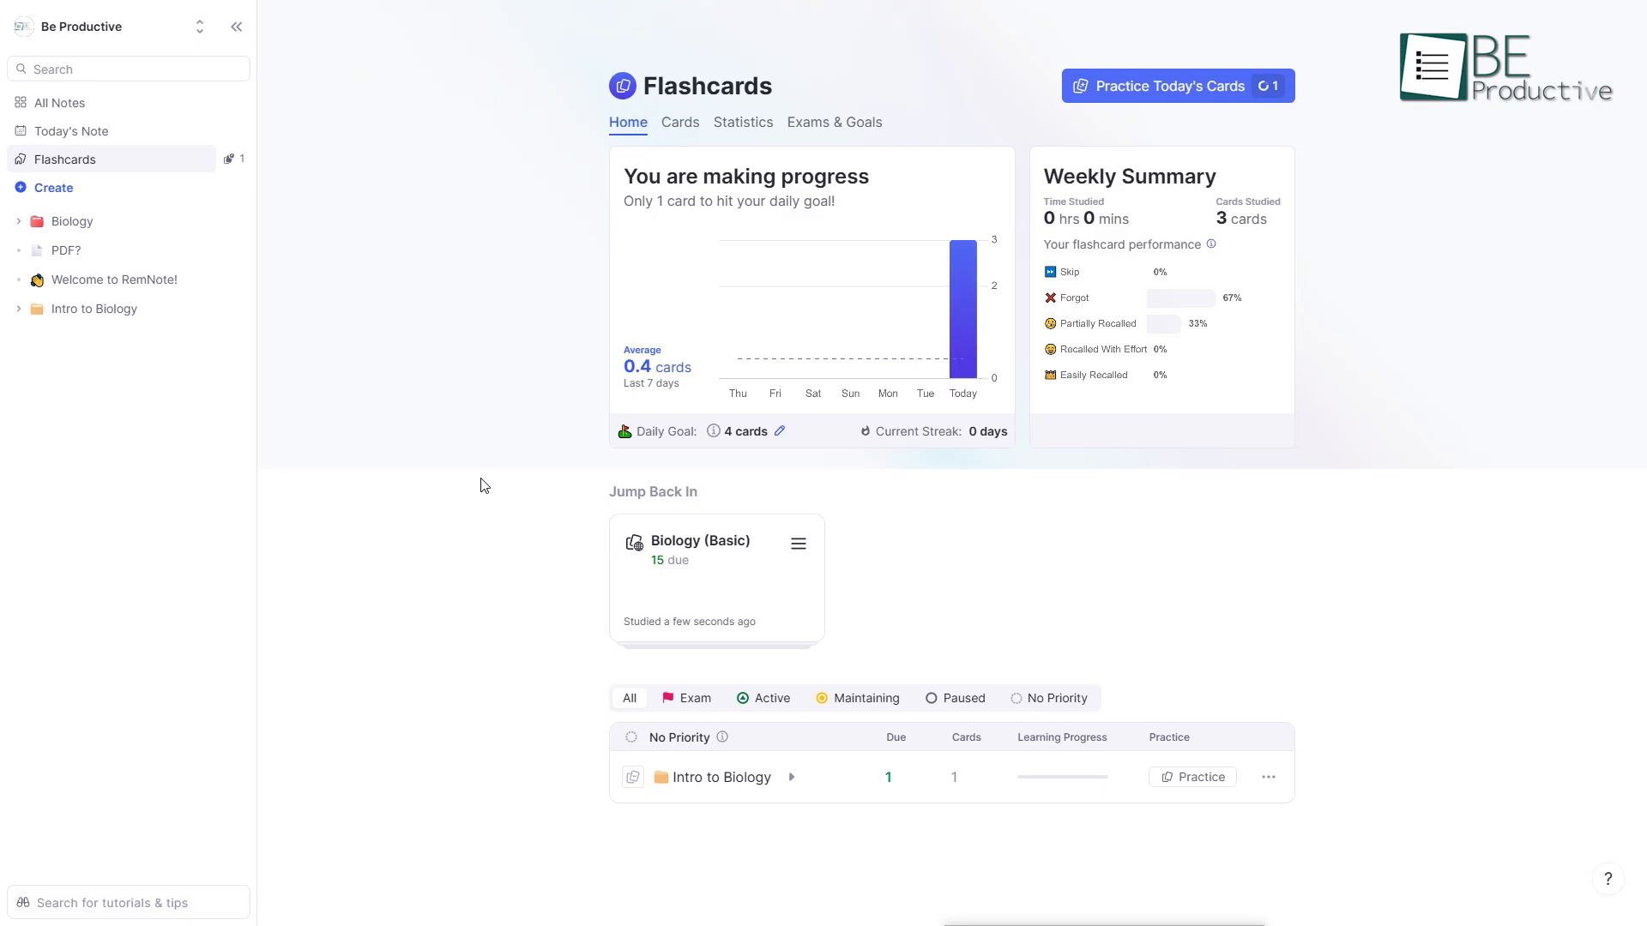
# Start practicing the Biology (Basic) deck and reveal the answer to the Lone Pair Electron card.
pyautogui.click(683, 575)
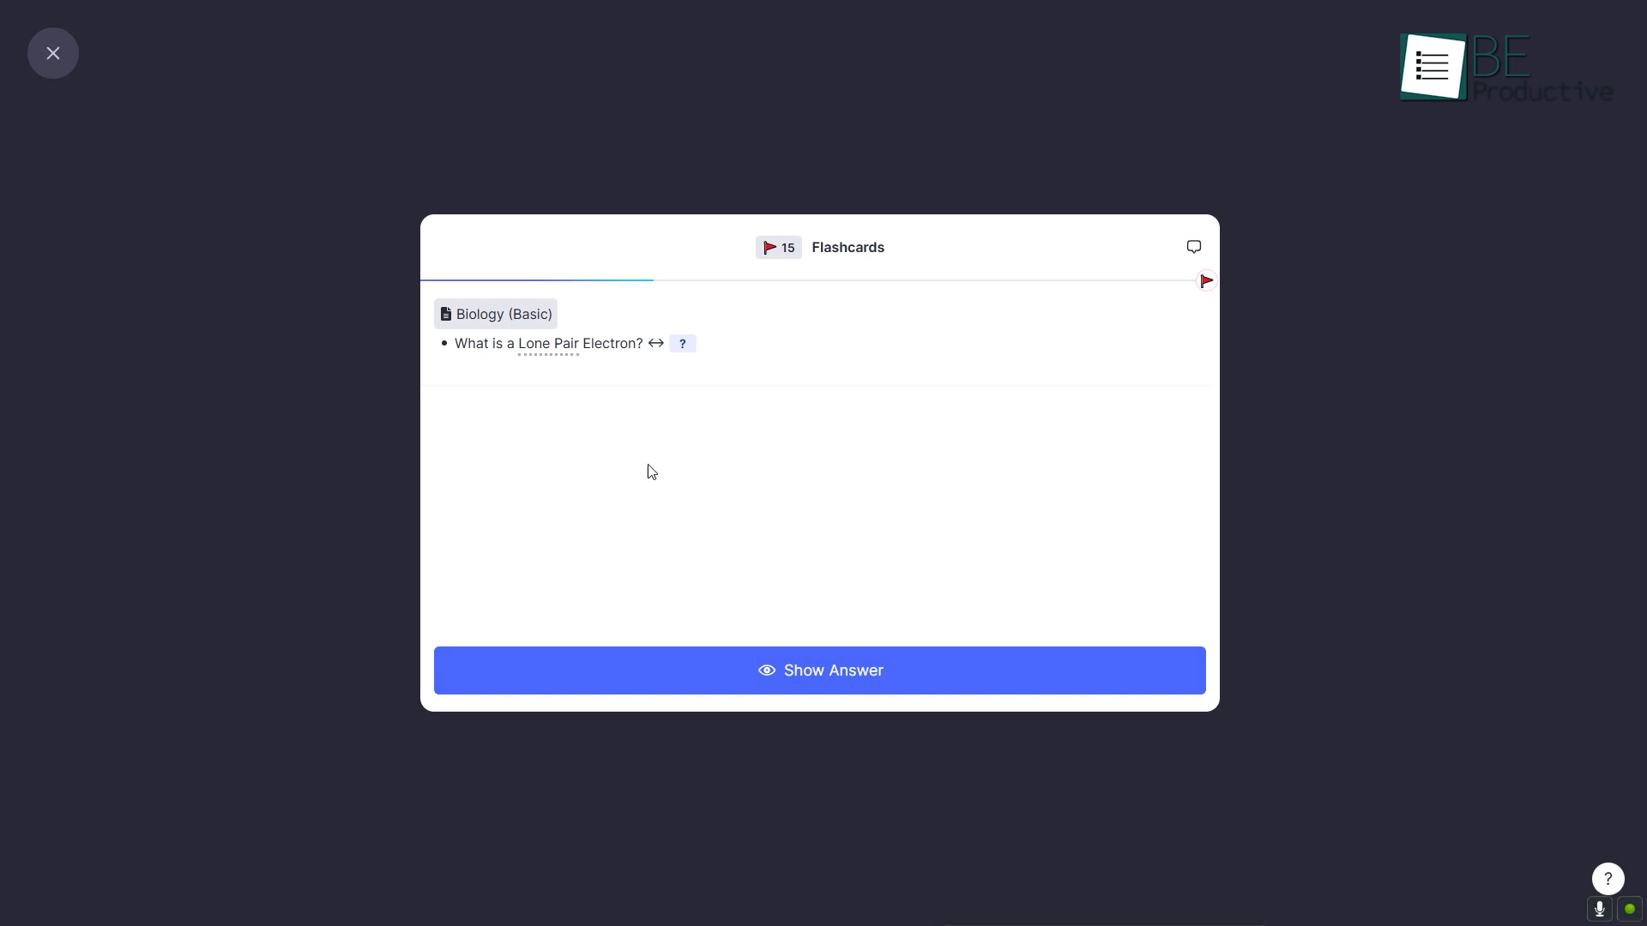
pyautogui.click(793, 672)
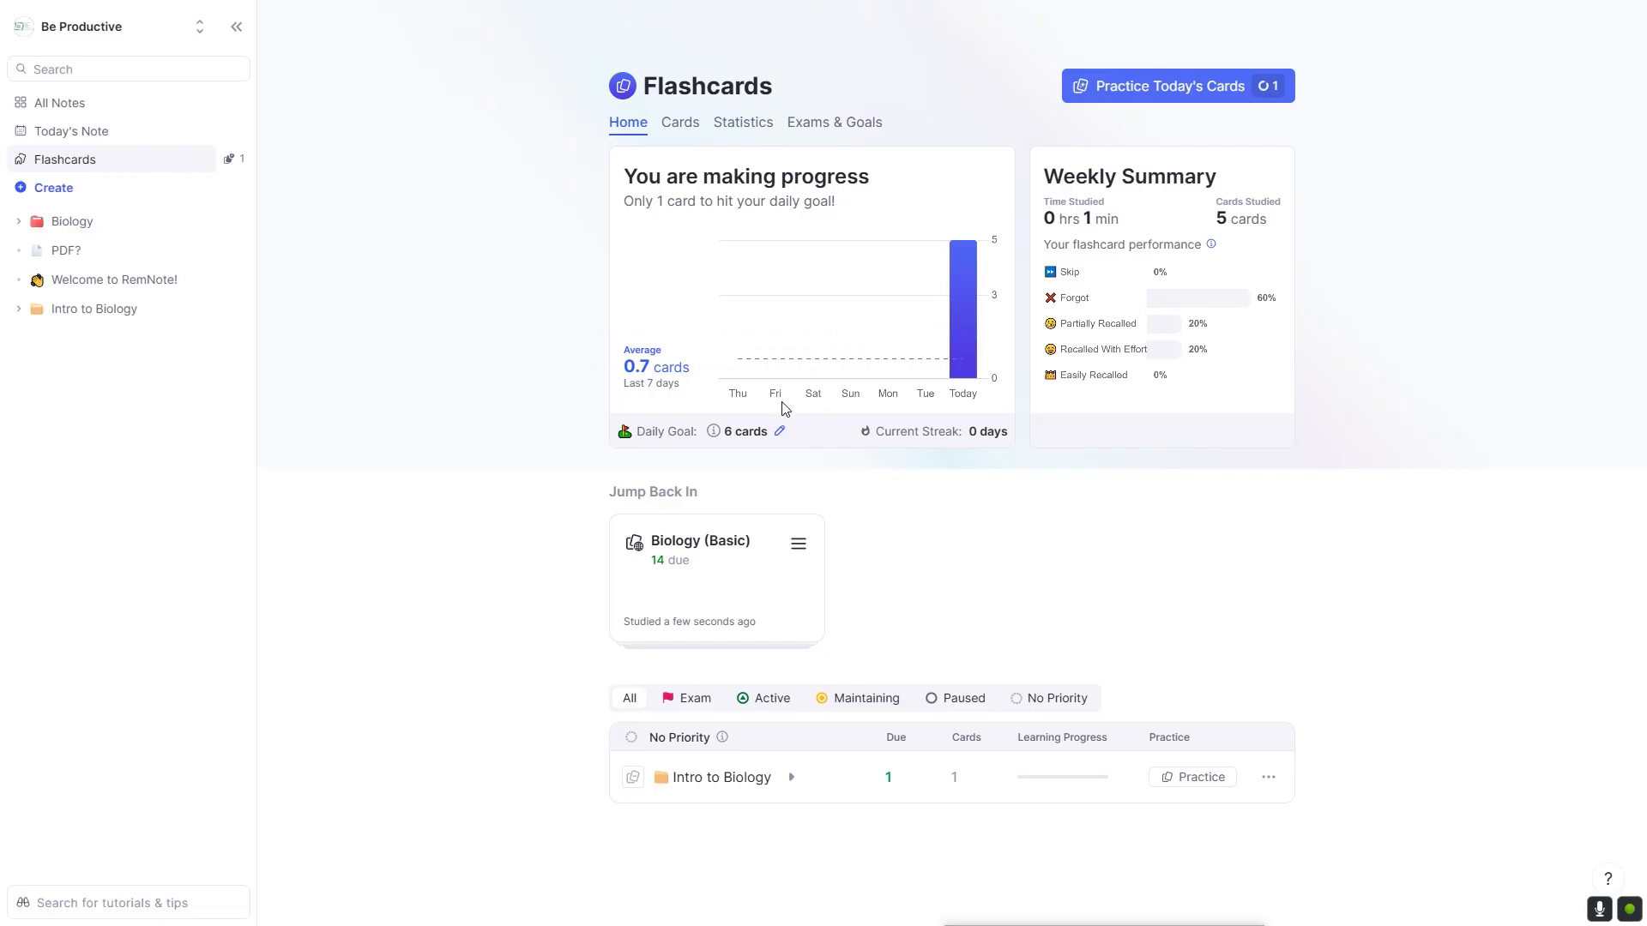
# Check the explanation of the daily flashcard goal and open the goal for editing.
pyautogui.moveTo(736, 436)
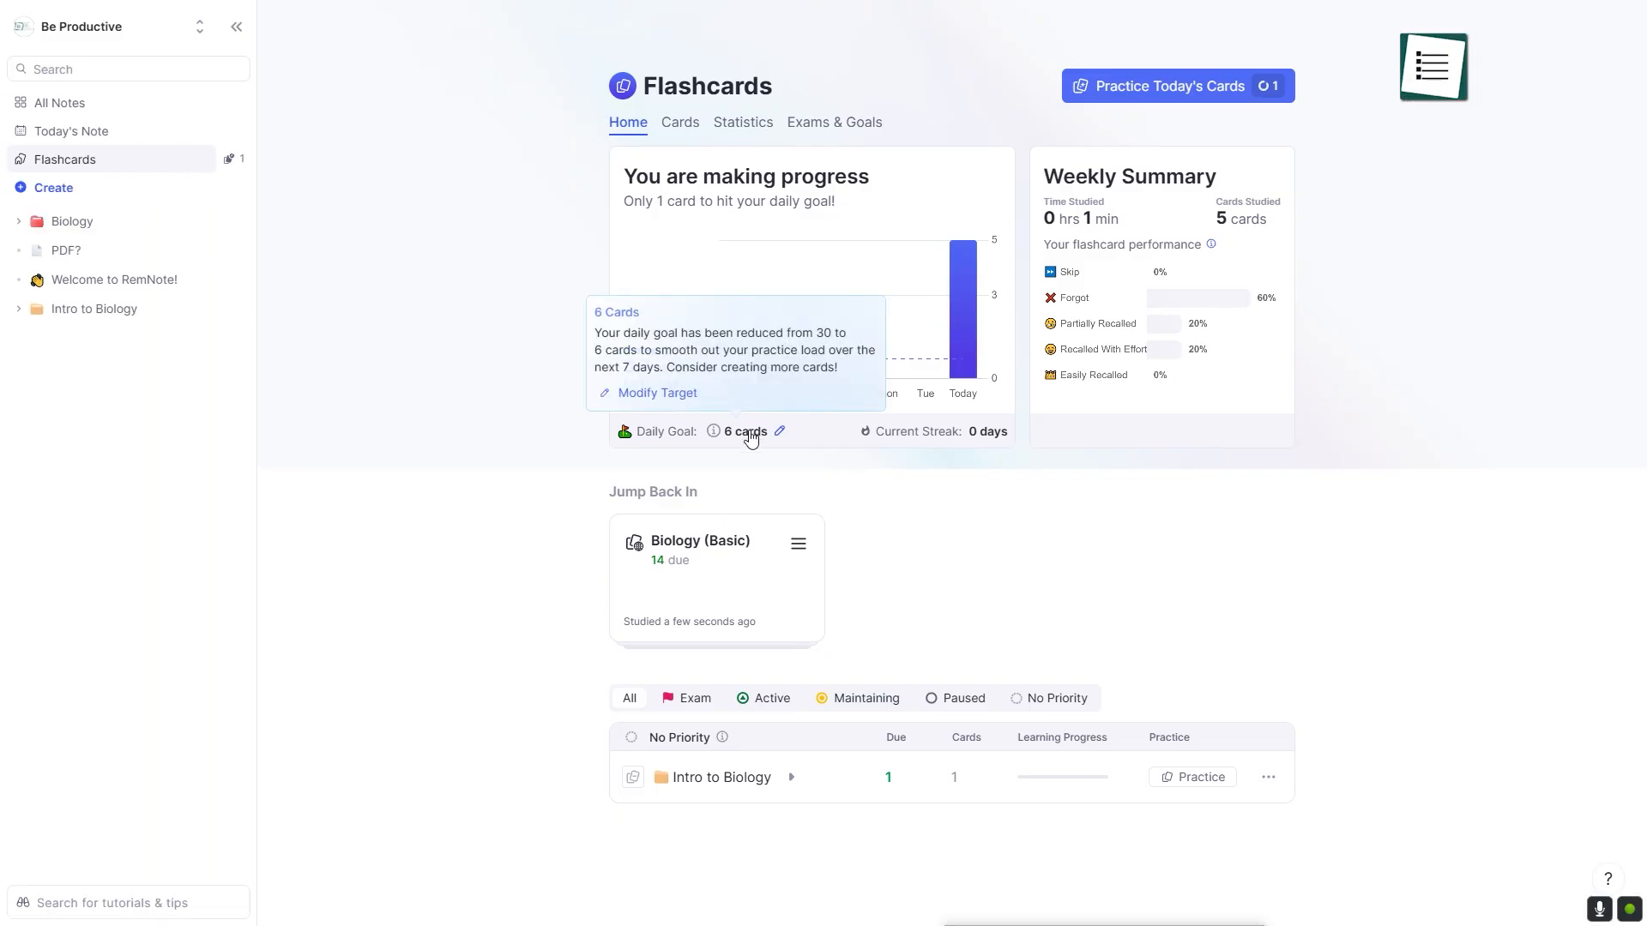
pyautogui.click(751, 435)
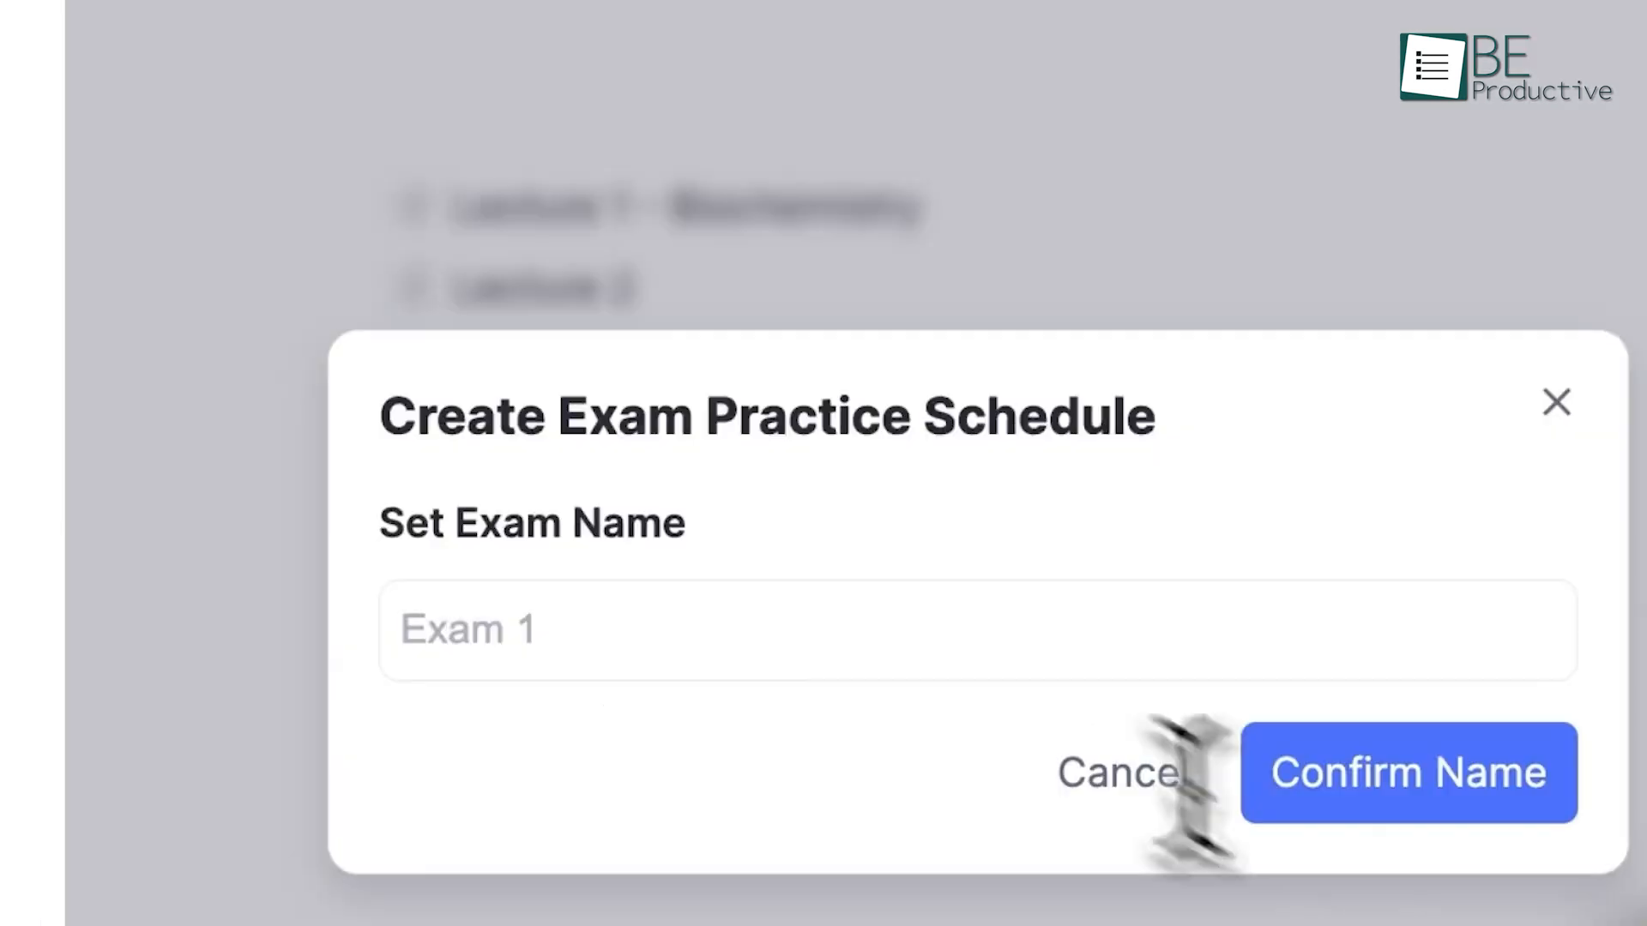
# Name the exam practice schedule "Quiz 1" and set the exam date to June 15th, 2024.
pyautogui.click(949, 643)
pyautogui.write('Quiz 1')
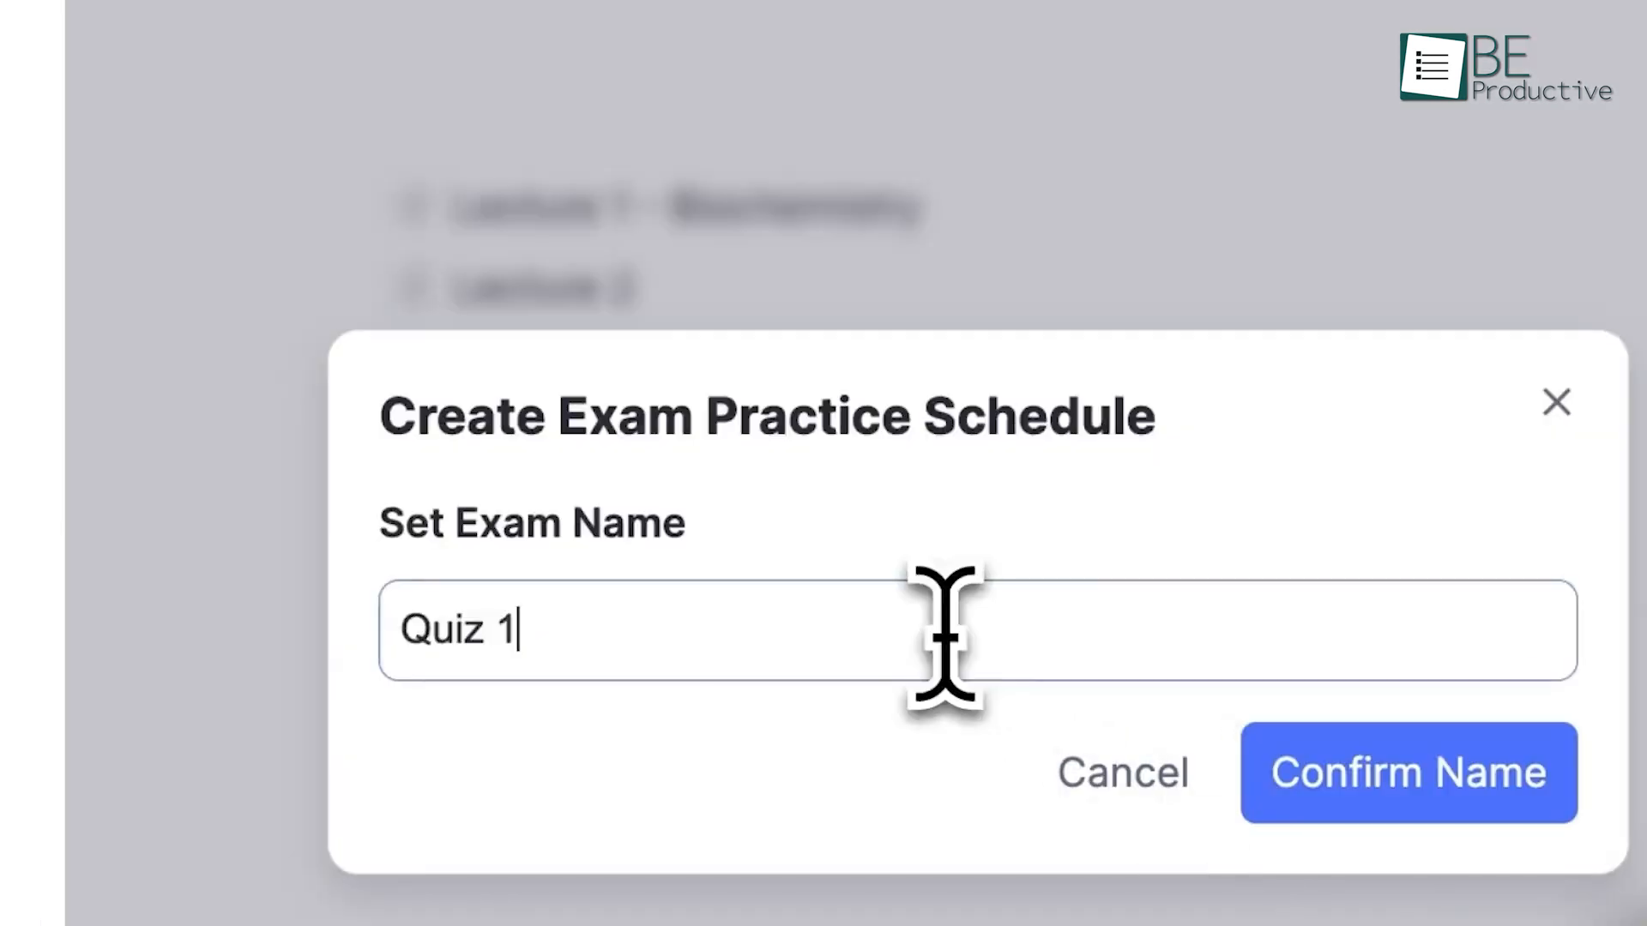
pyautogui.click(1378, 810)
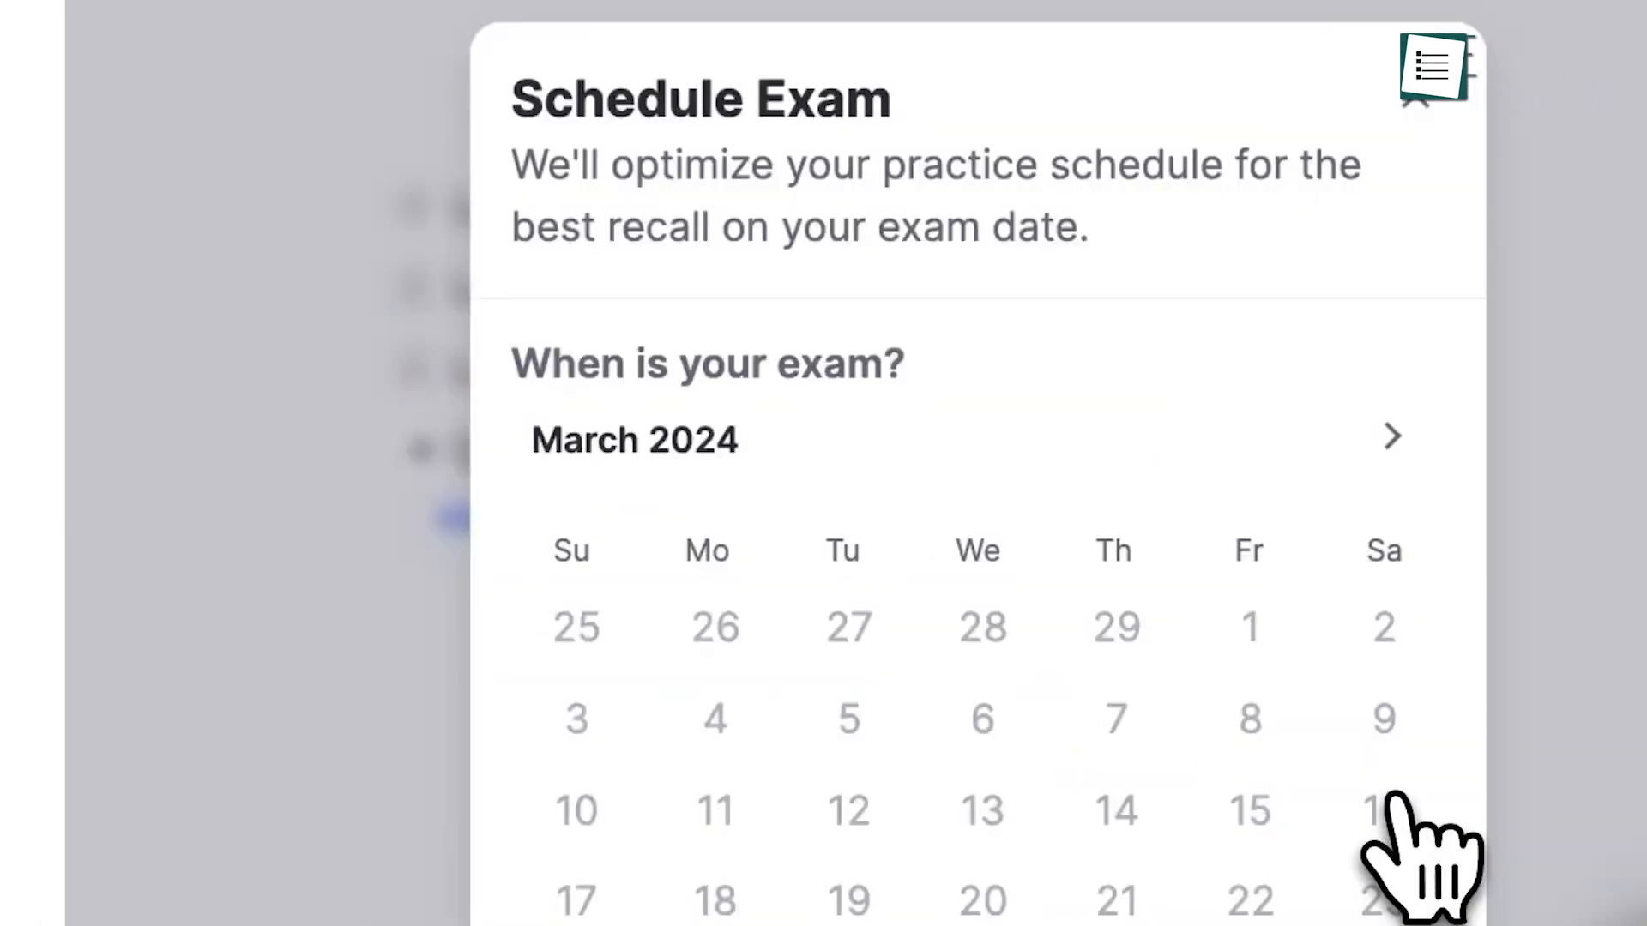
pyautogui.click(1398, 439)
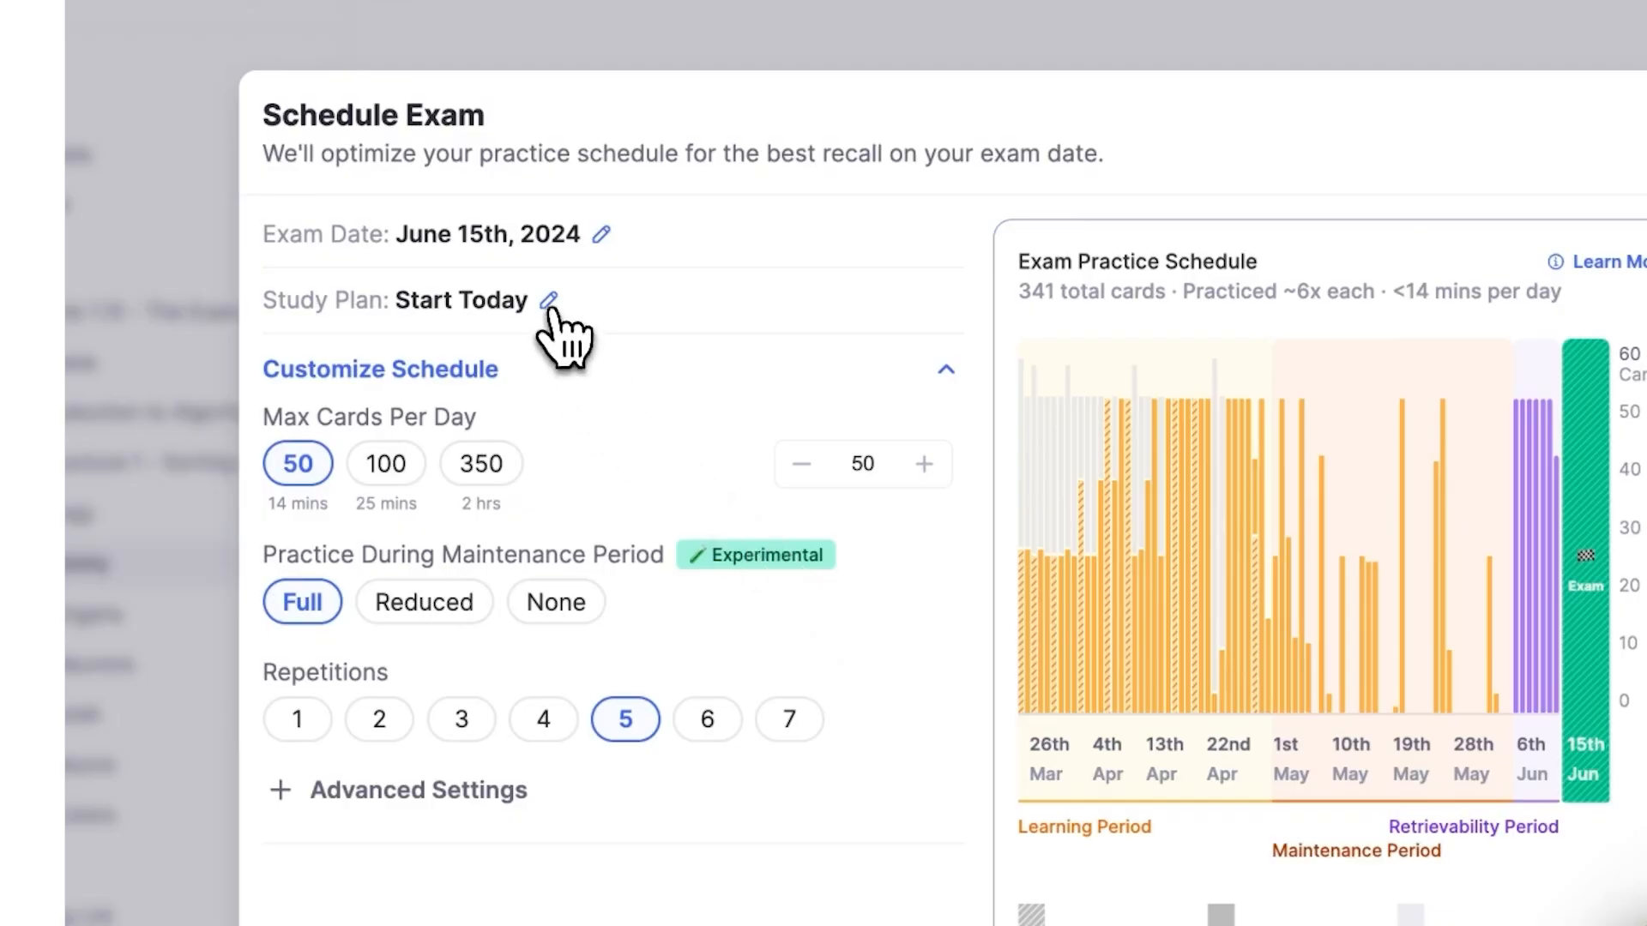
# Change the exam's study plan to Start Later, with a maximum of 350 cards per day and 2 repetitions.
pyautogui.click(551, 304)
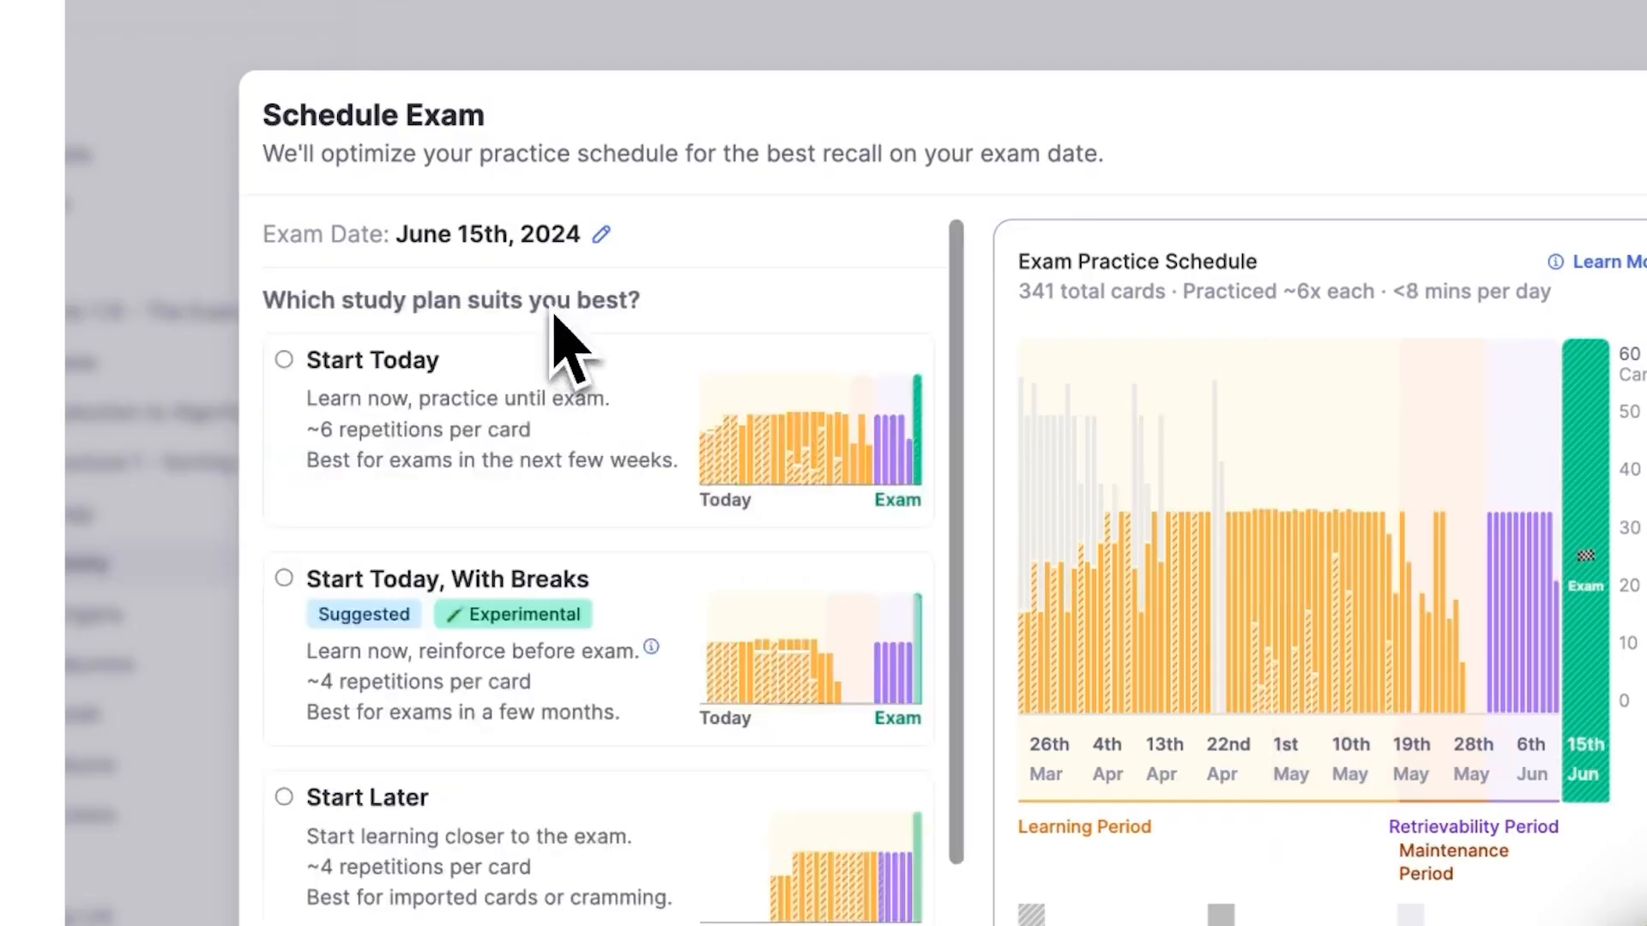
pyautogui.click(656, 870)
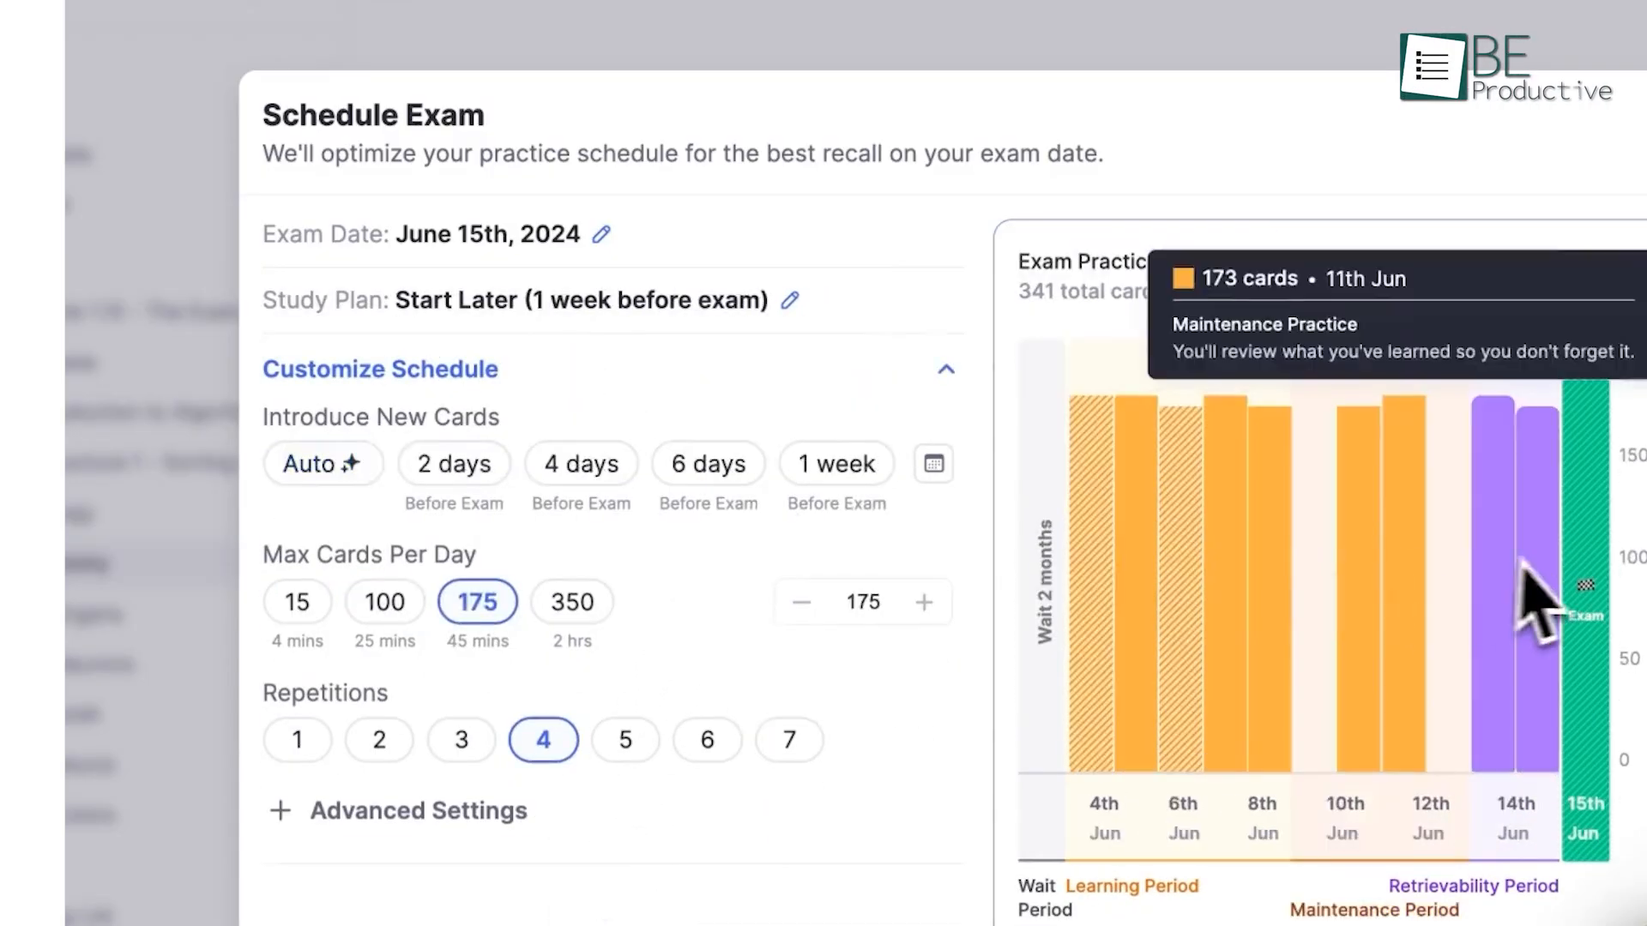
pyautogui.click(572, 602)
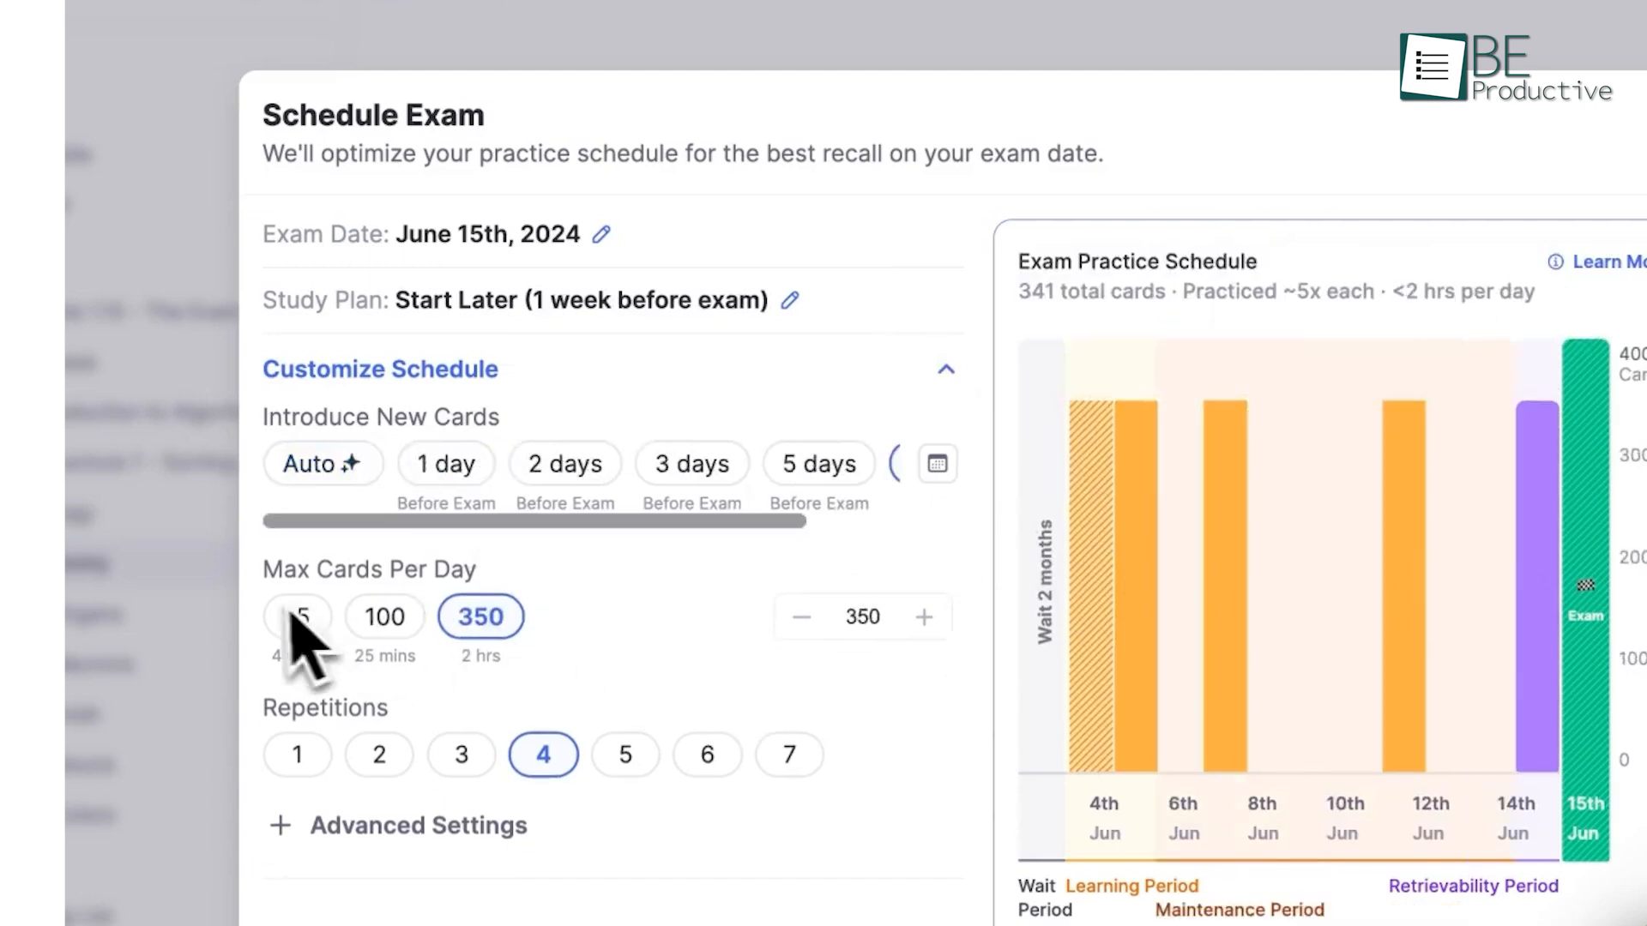
pyautogui.click(397, 753)
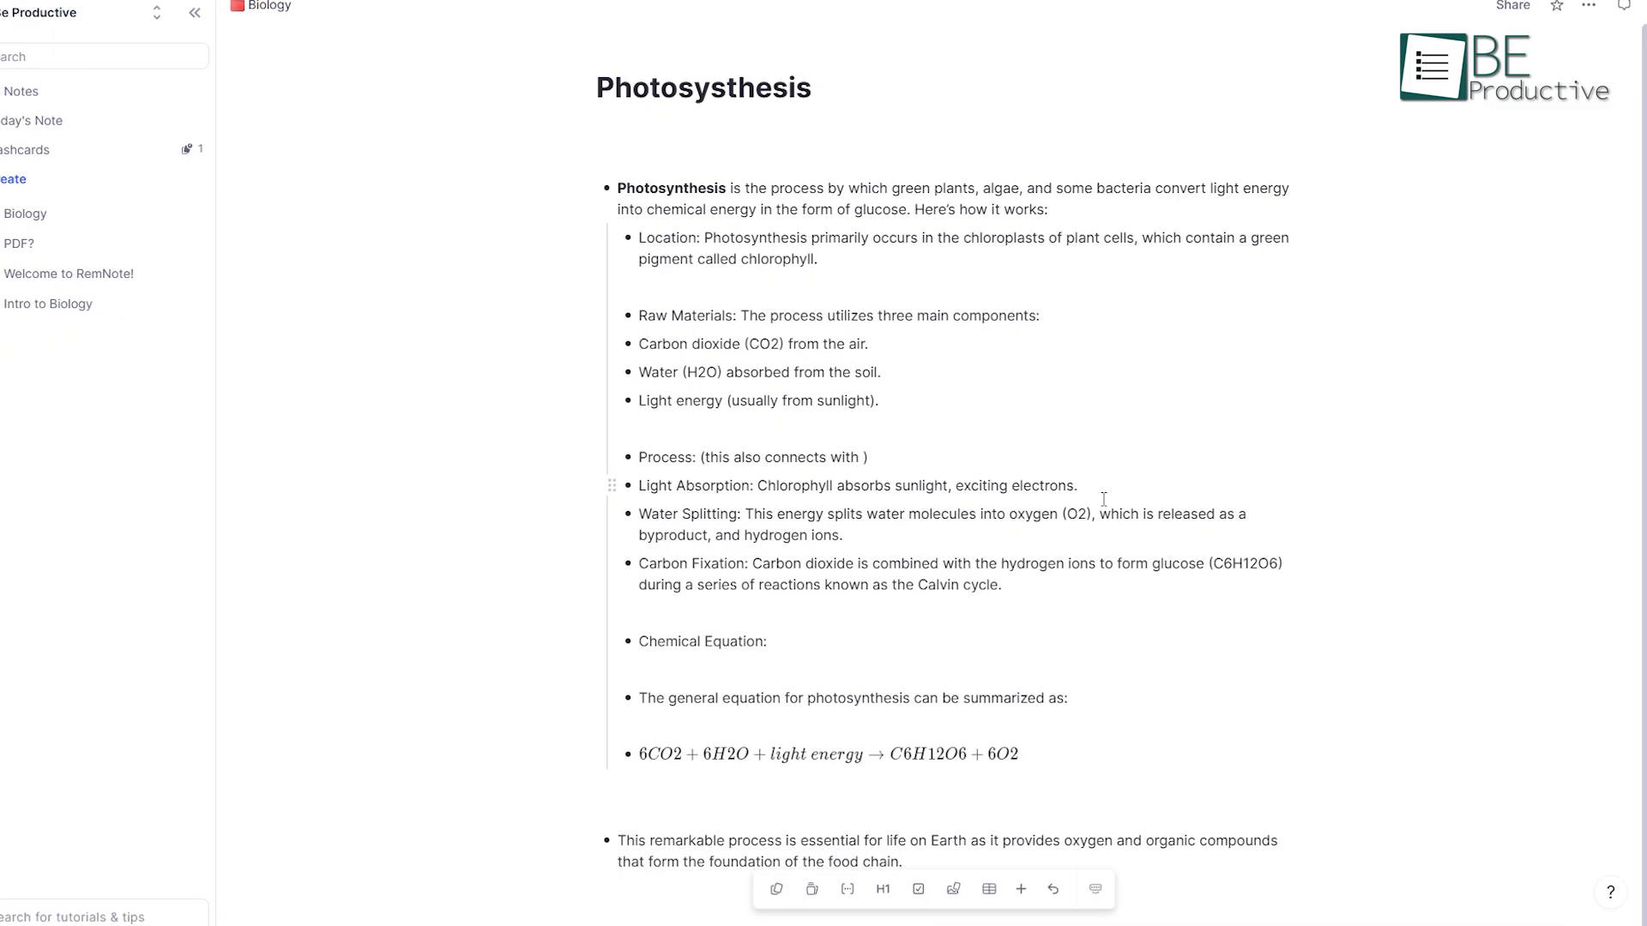
# Search for "plant" to add a Plant Biology reference after the Process line, and follow that reference.
pyautogui.write('((')
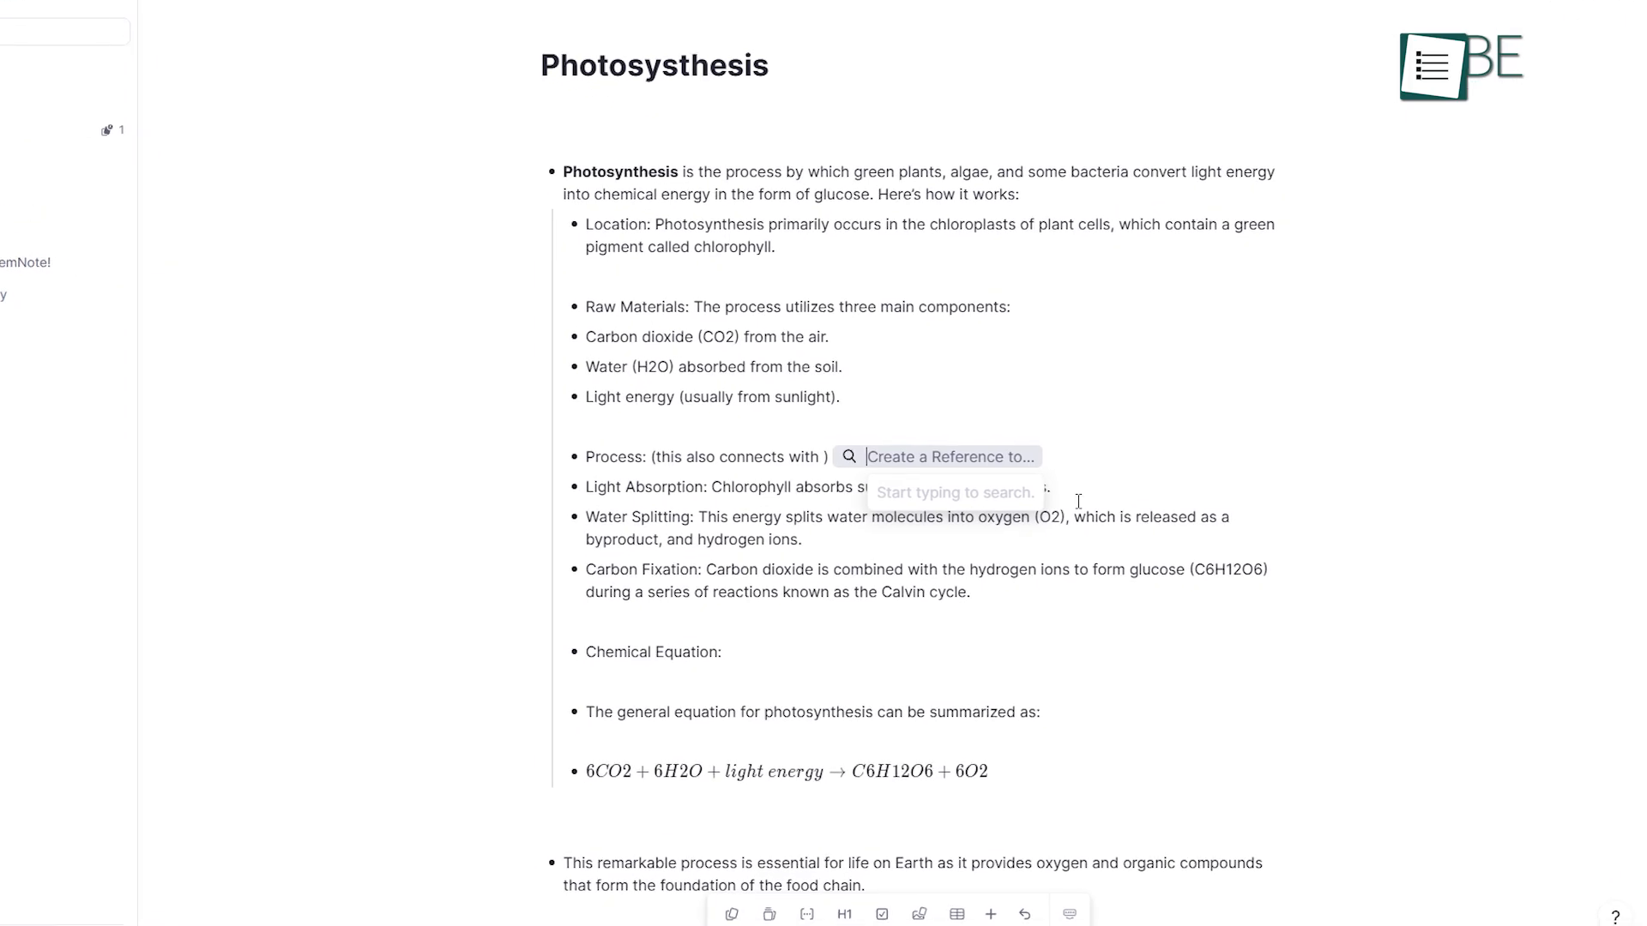
pyautogui.write('plant')
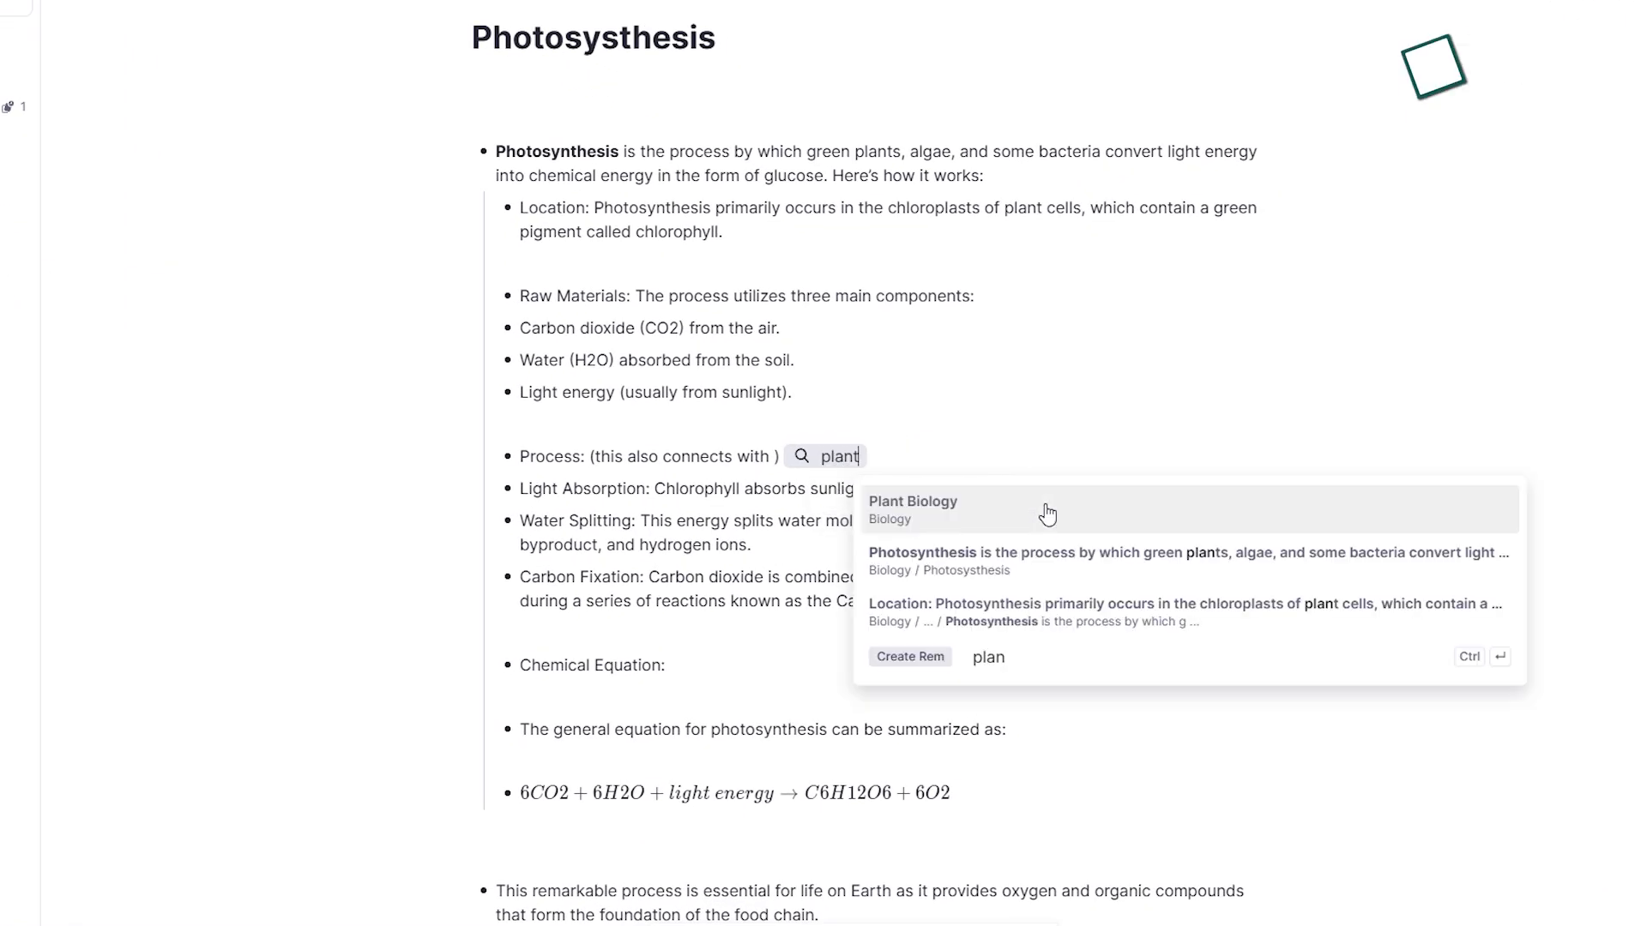
pyautogui.click(1000, 512)
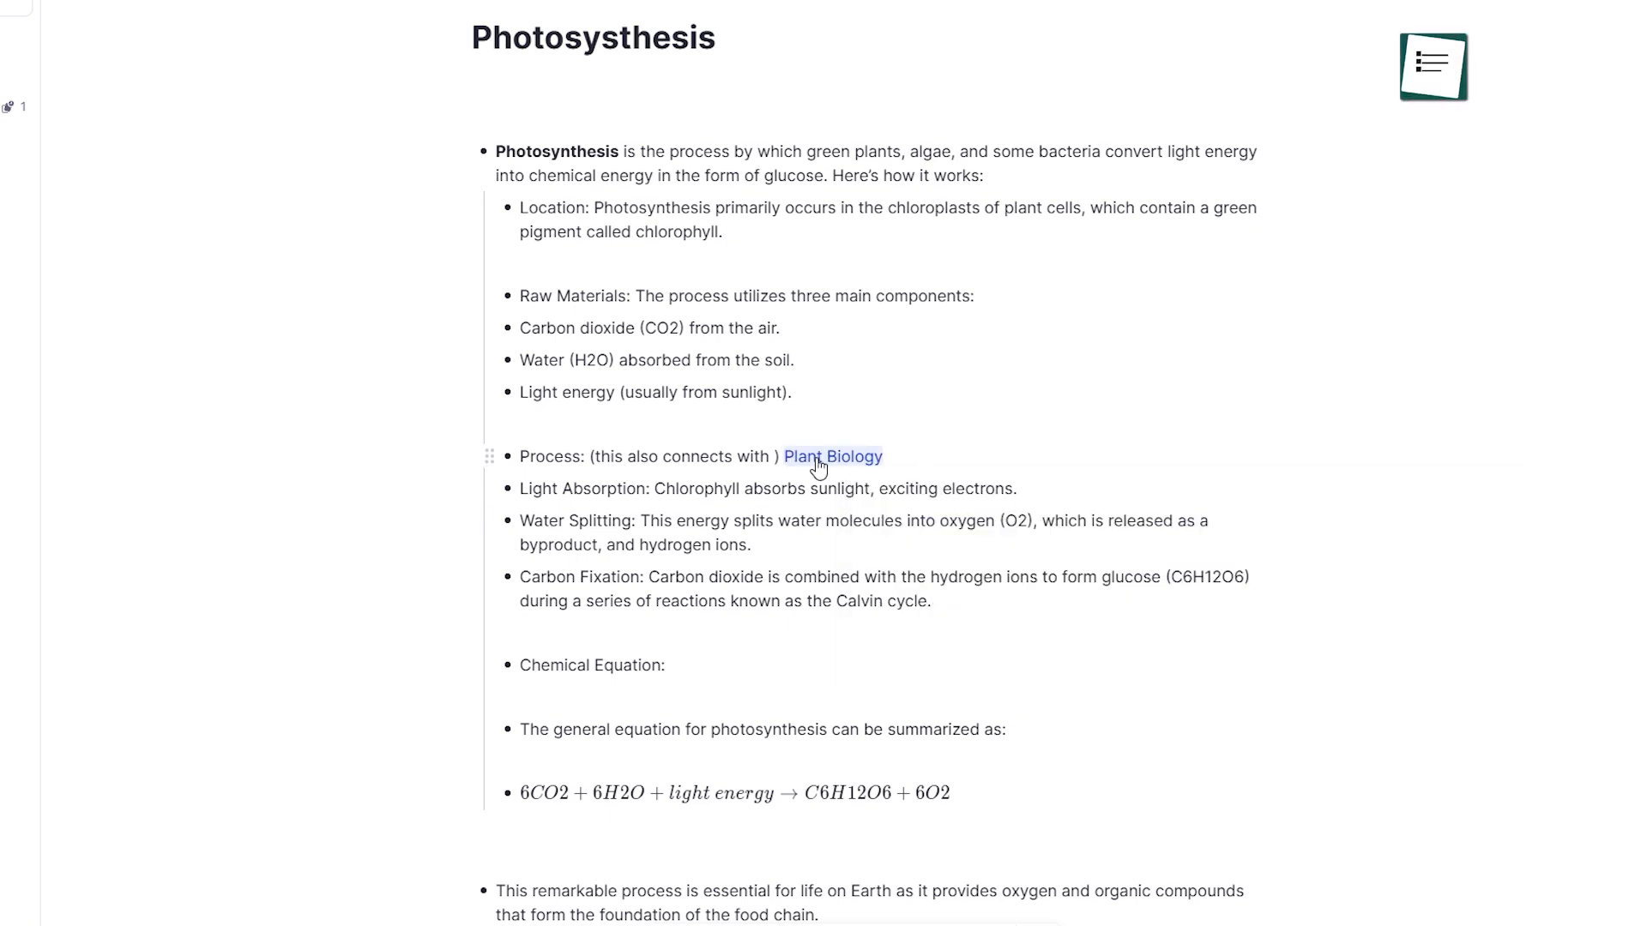
pyautogui.click(845, 458)
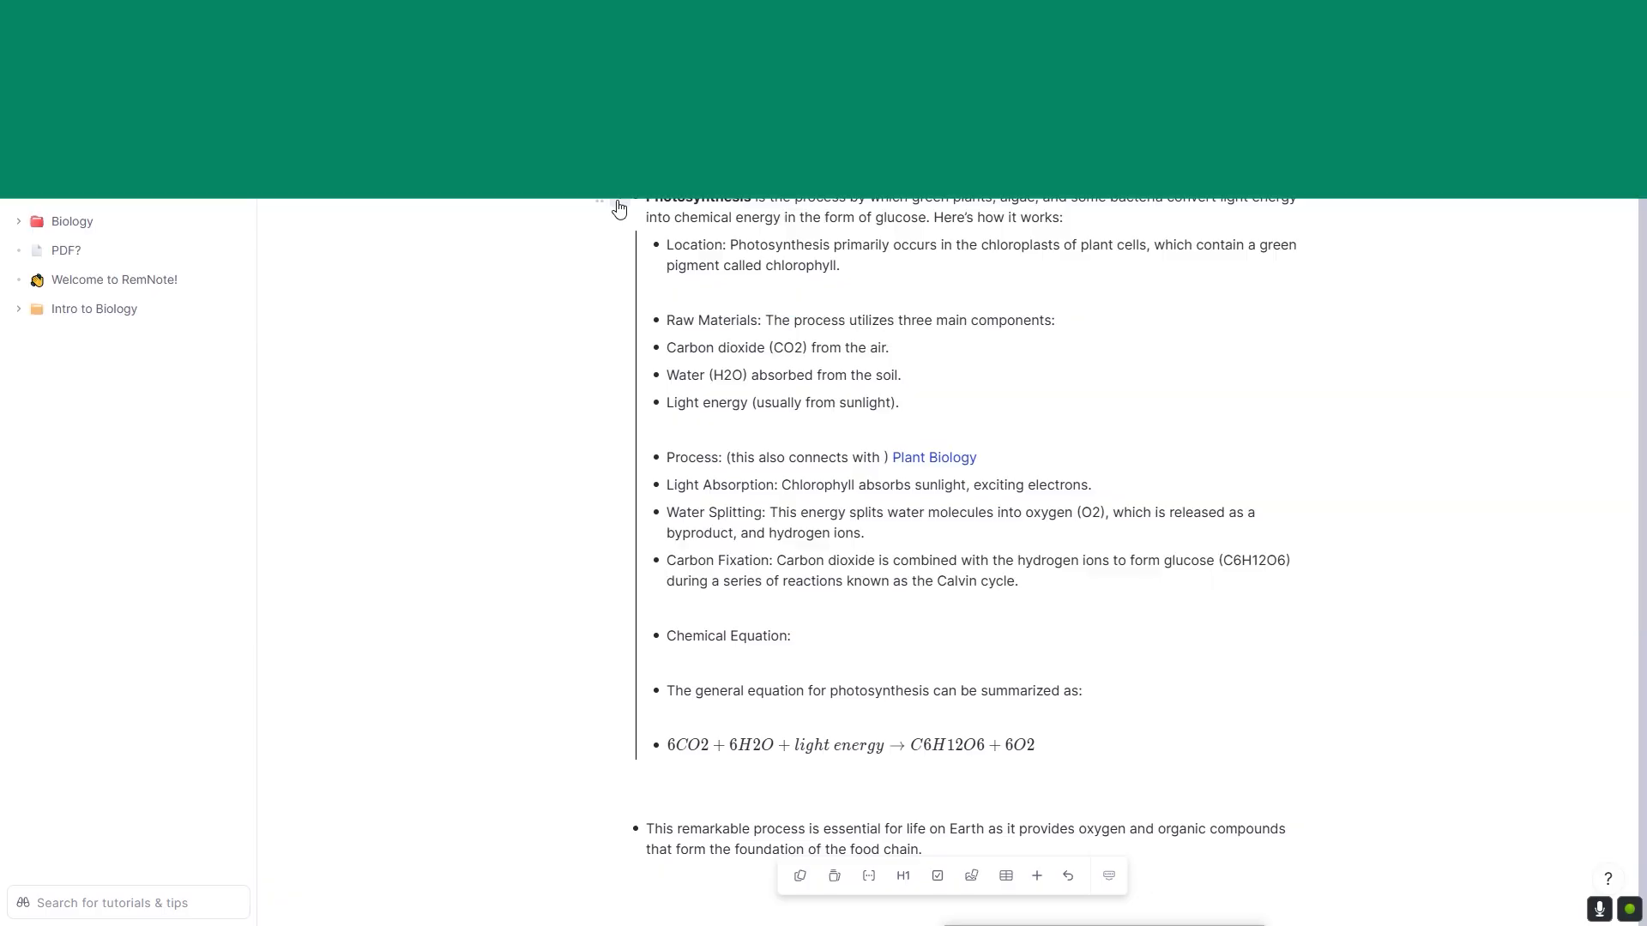
# Collapse the main Photosynthesis bullet and zoom into it as its own page.
pyautogui.click(619, 197)
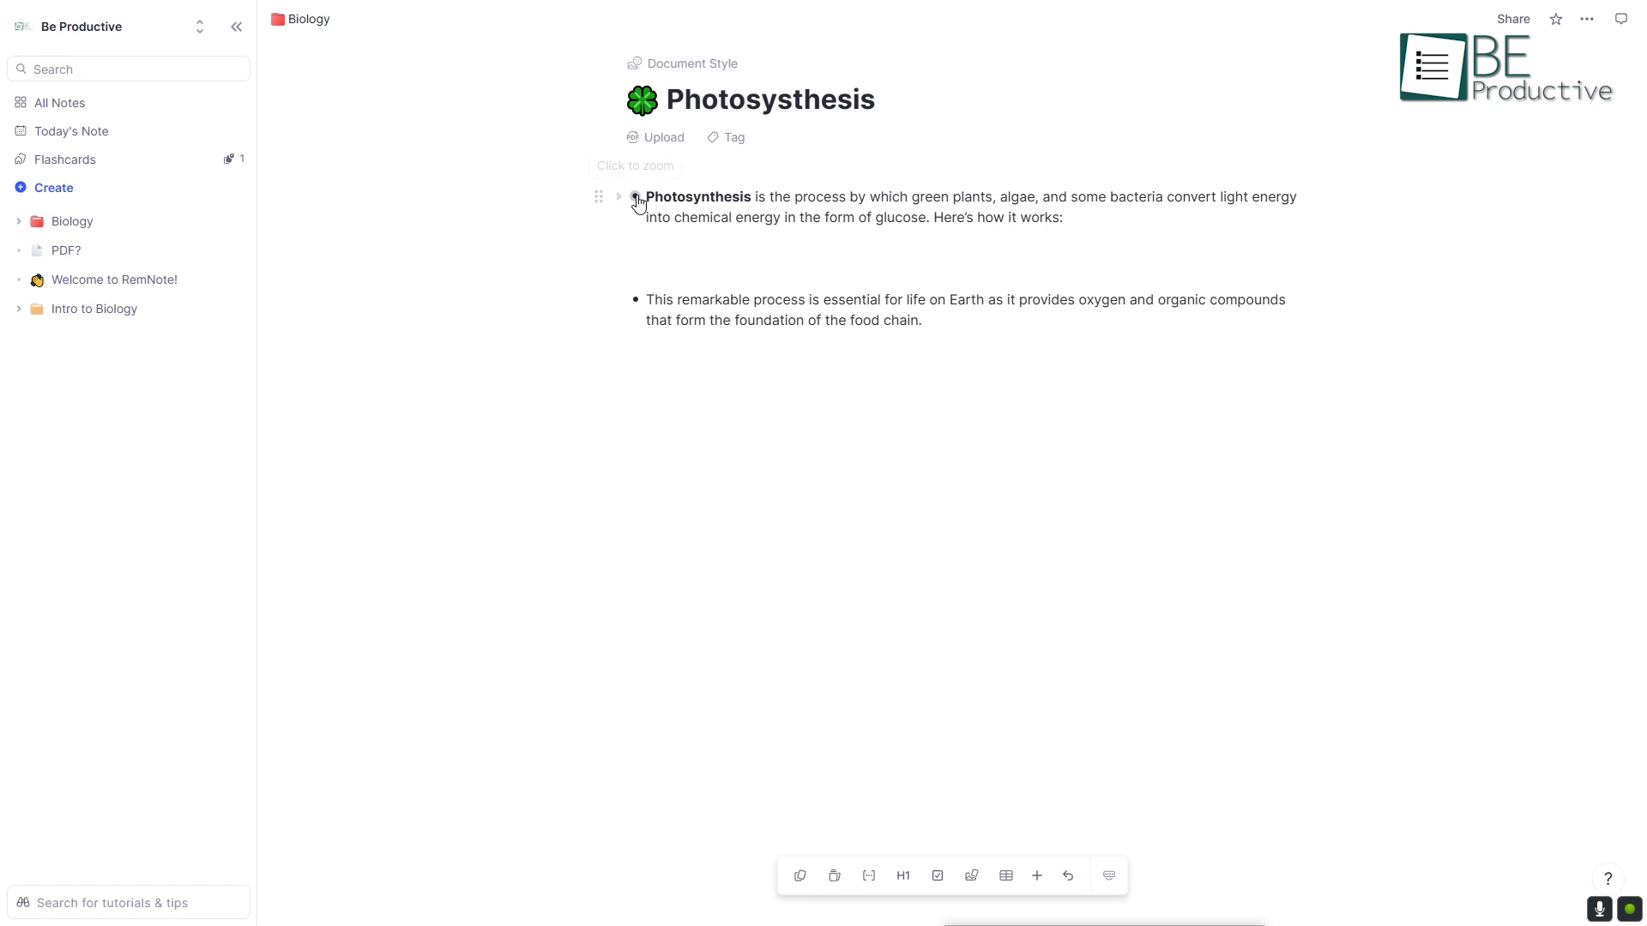
pyautogui.click(635, 197)
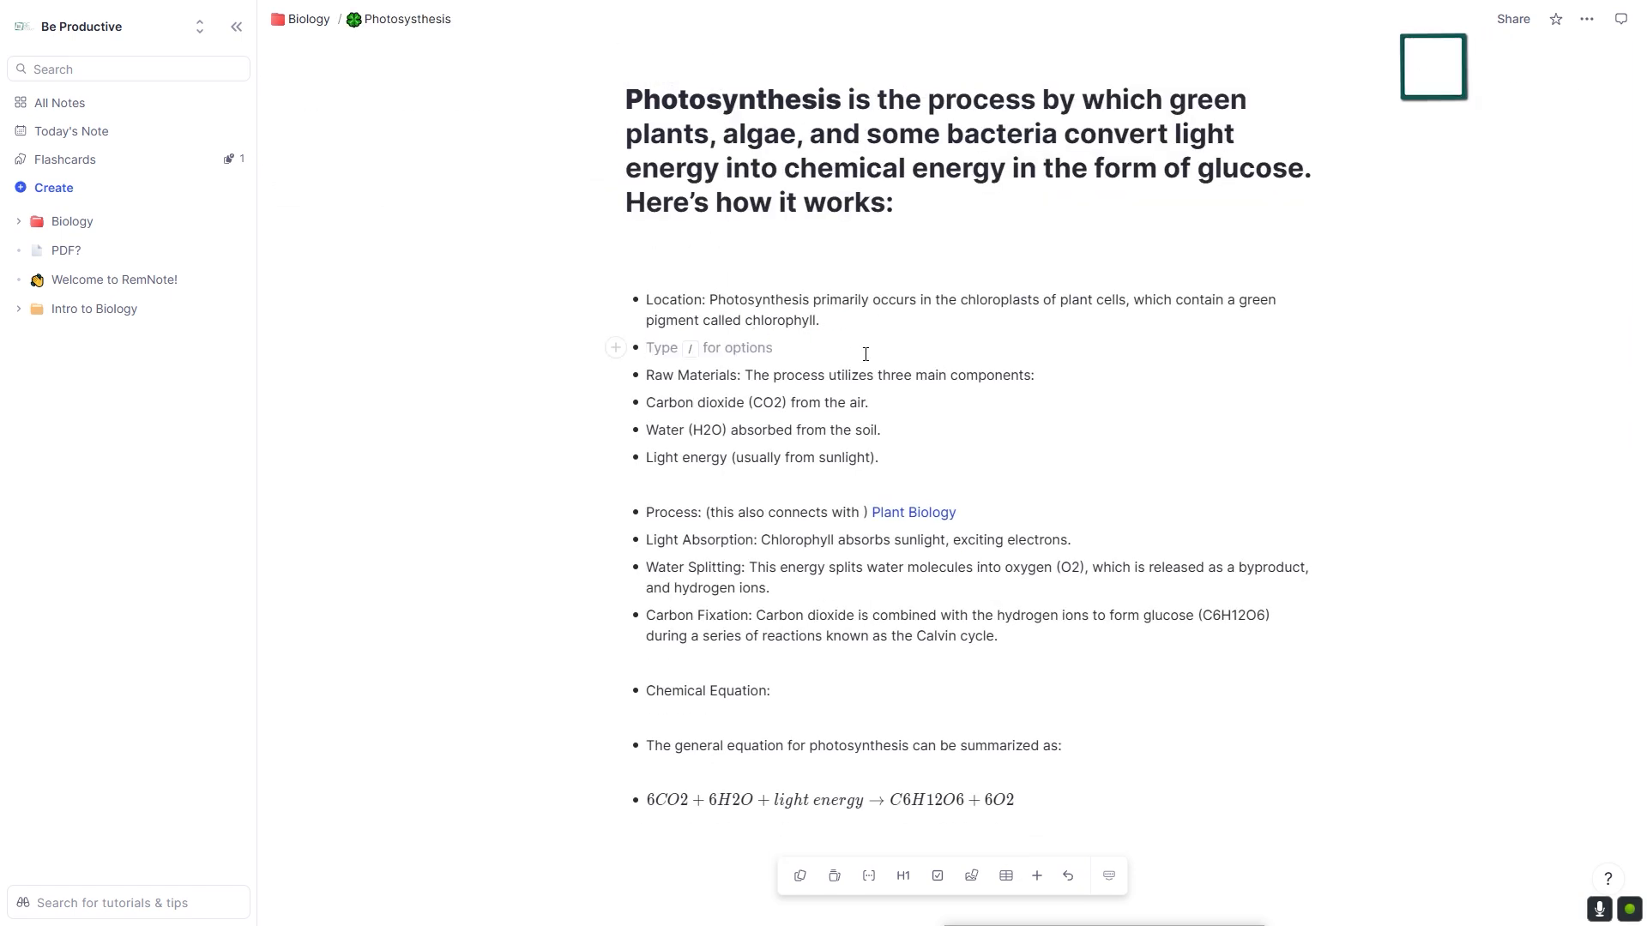
# Look through the flashcard and rich text elements that can be inserted at the empty bullet below the Location note.
pyautogui.write('/')
pyautogui.moveTo(822, 395)
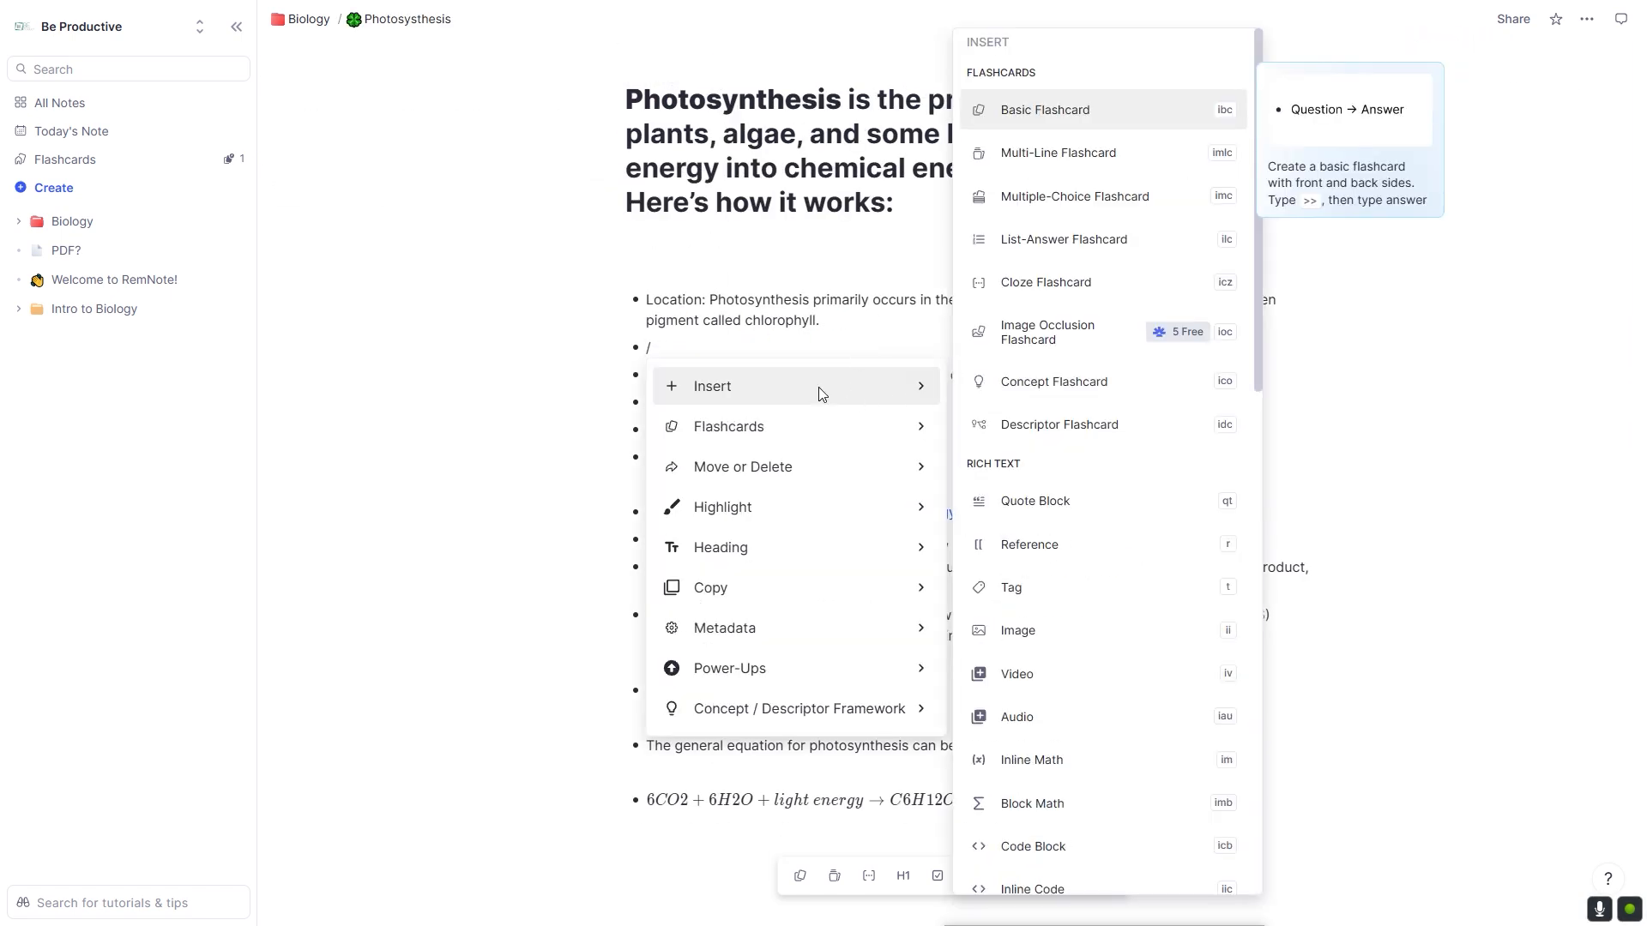
pyautogui.scroll(-4, 1060, 198)
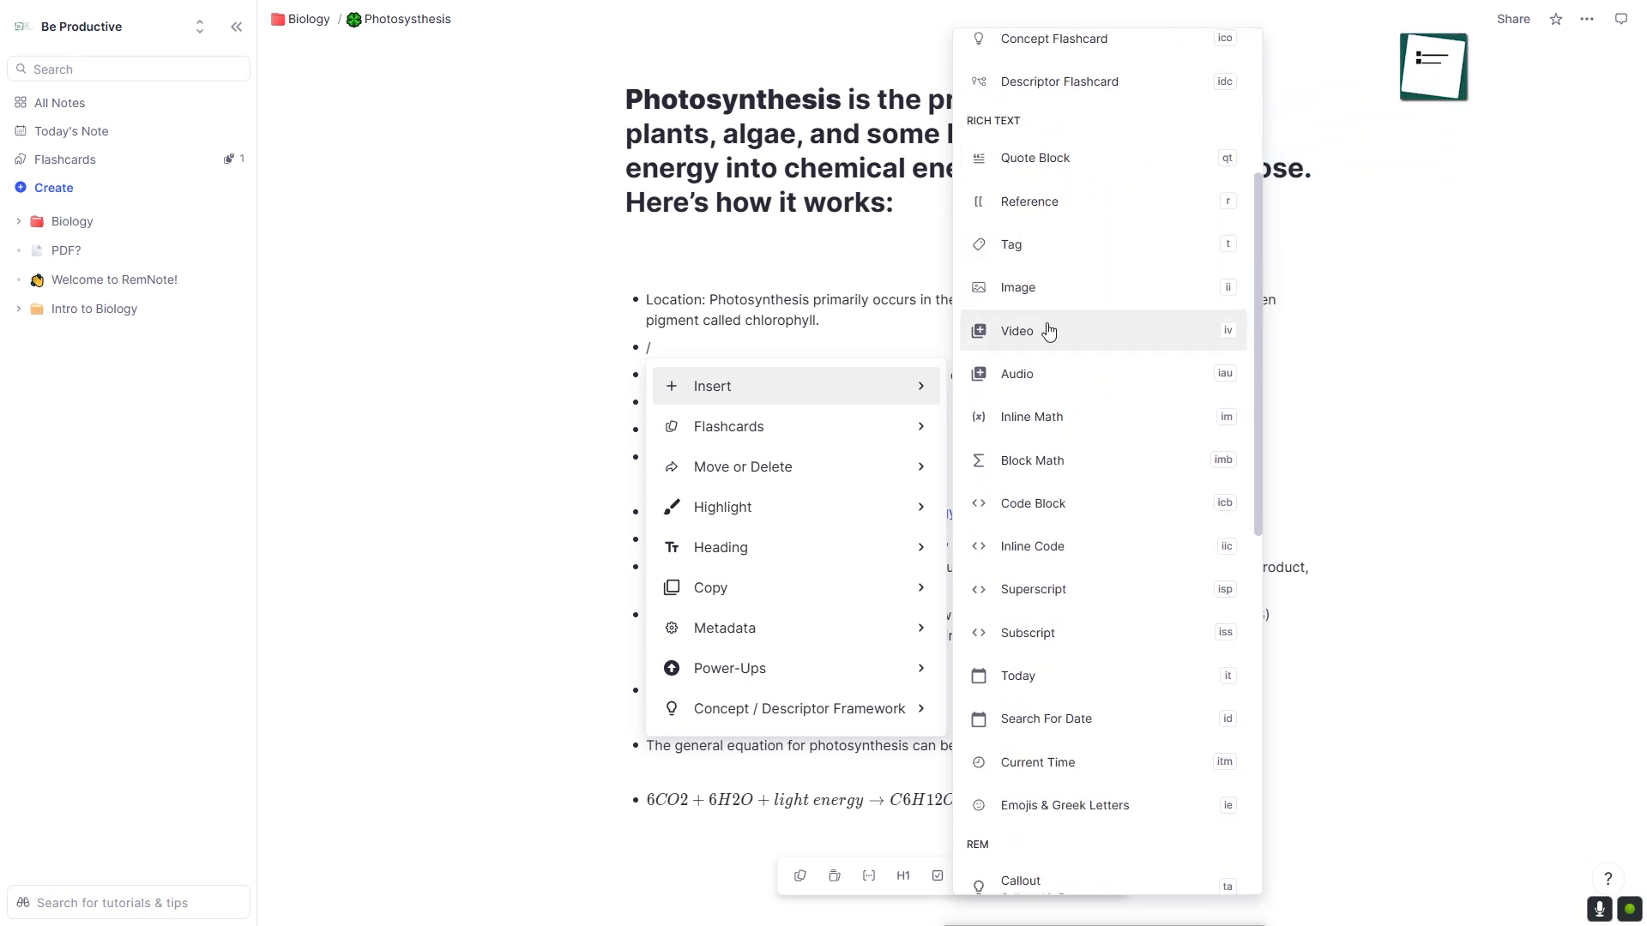
pyautogui.scroll(4, 1147, 382)
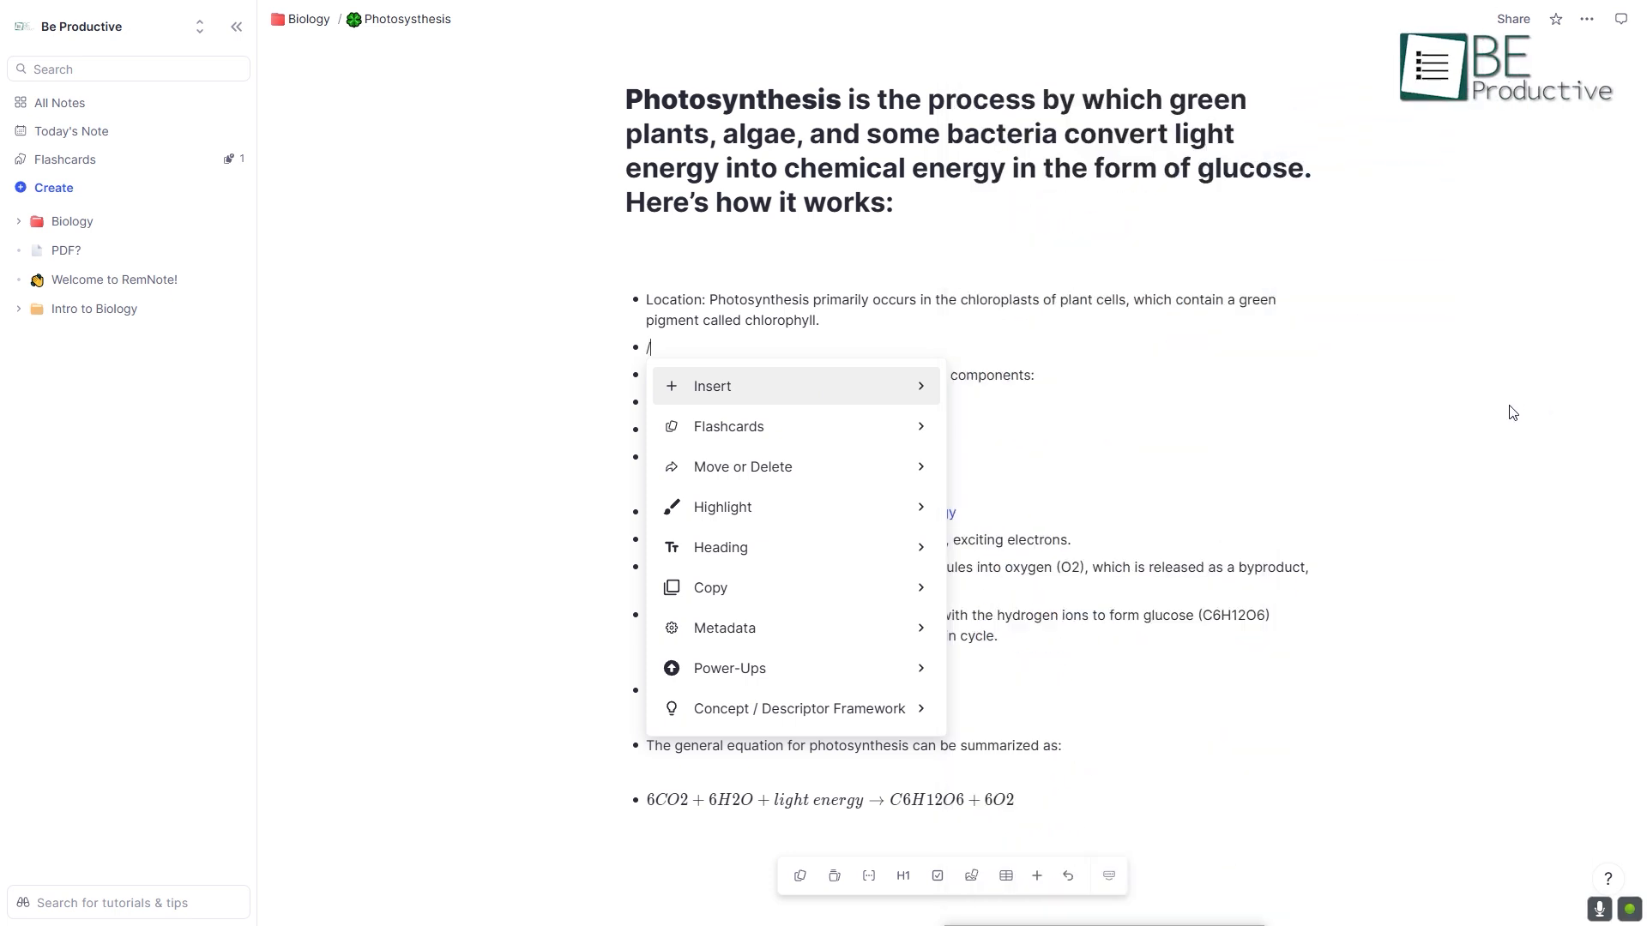
pyautogui.press('BackSpace')
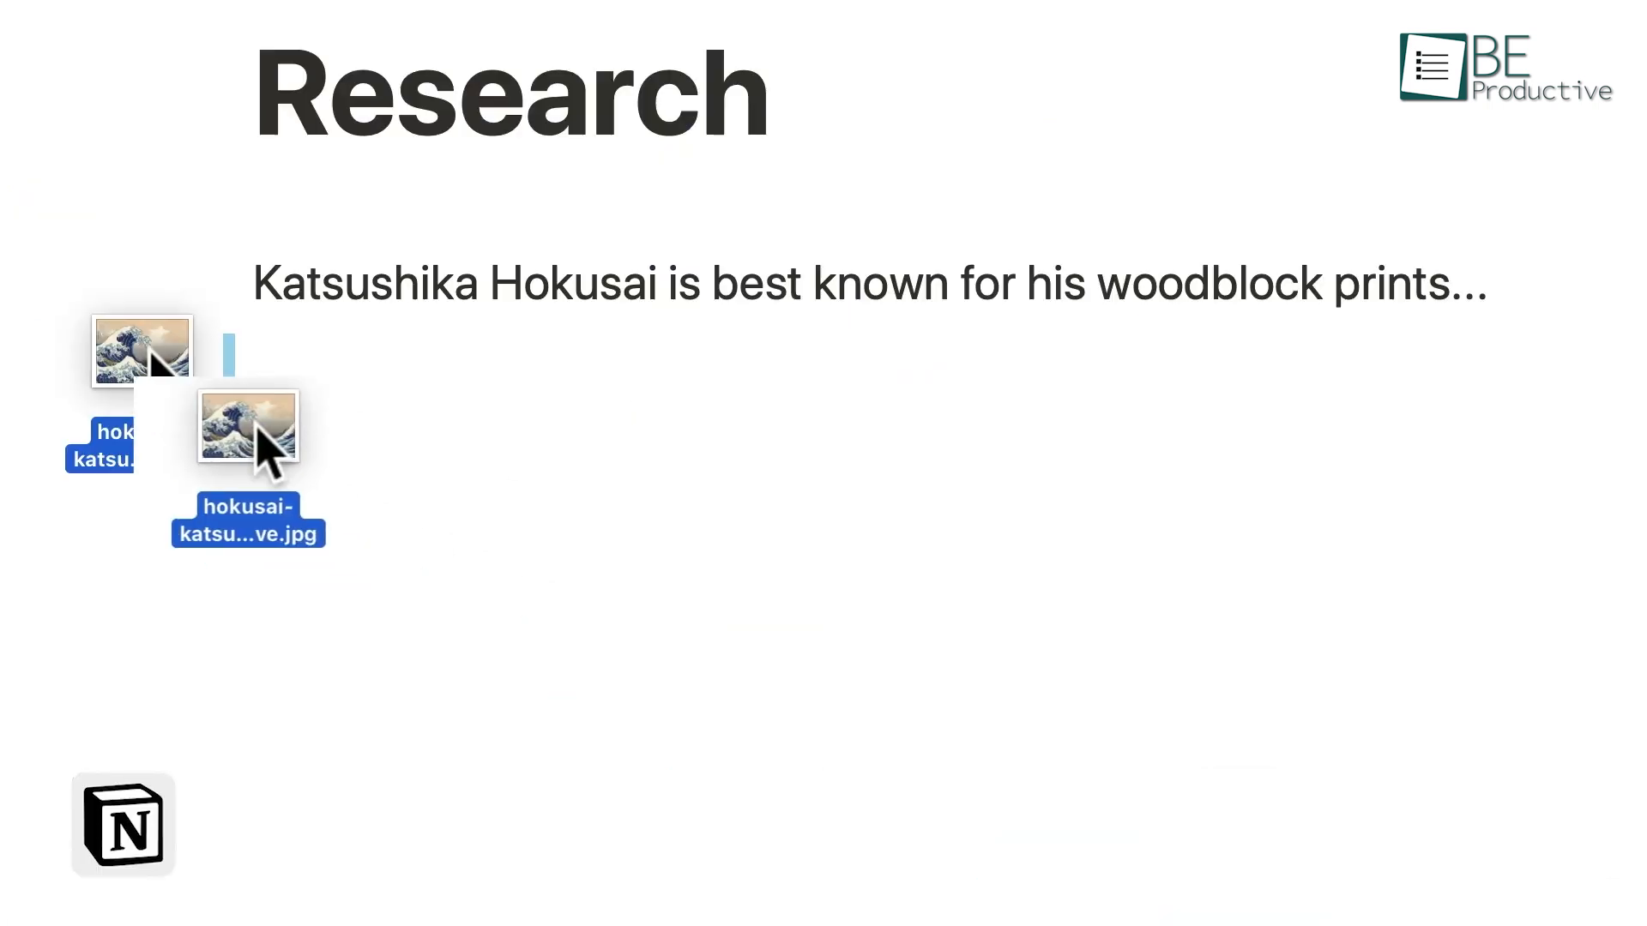
# Switch to Notion, place the Hokusai images side by side on the Research page, and embed the YouTube video from its pasted link below them.
pyautogui.moveTo(250, 434); pyautogui.dragTo(1287, 526)
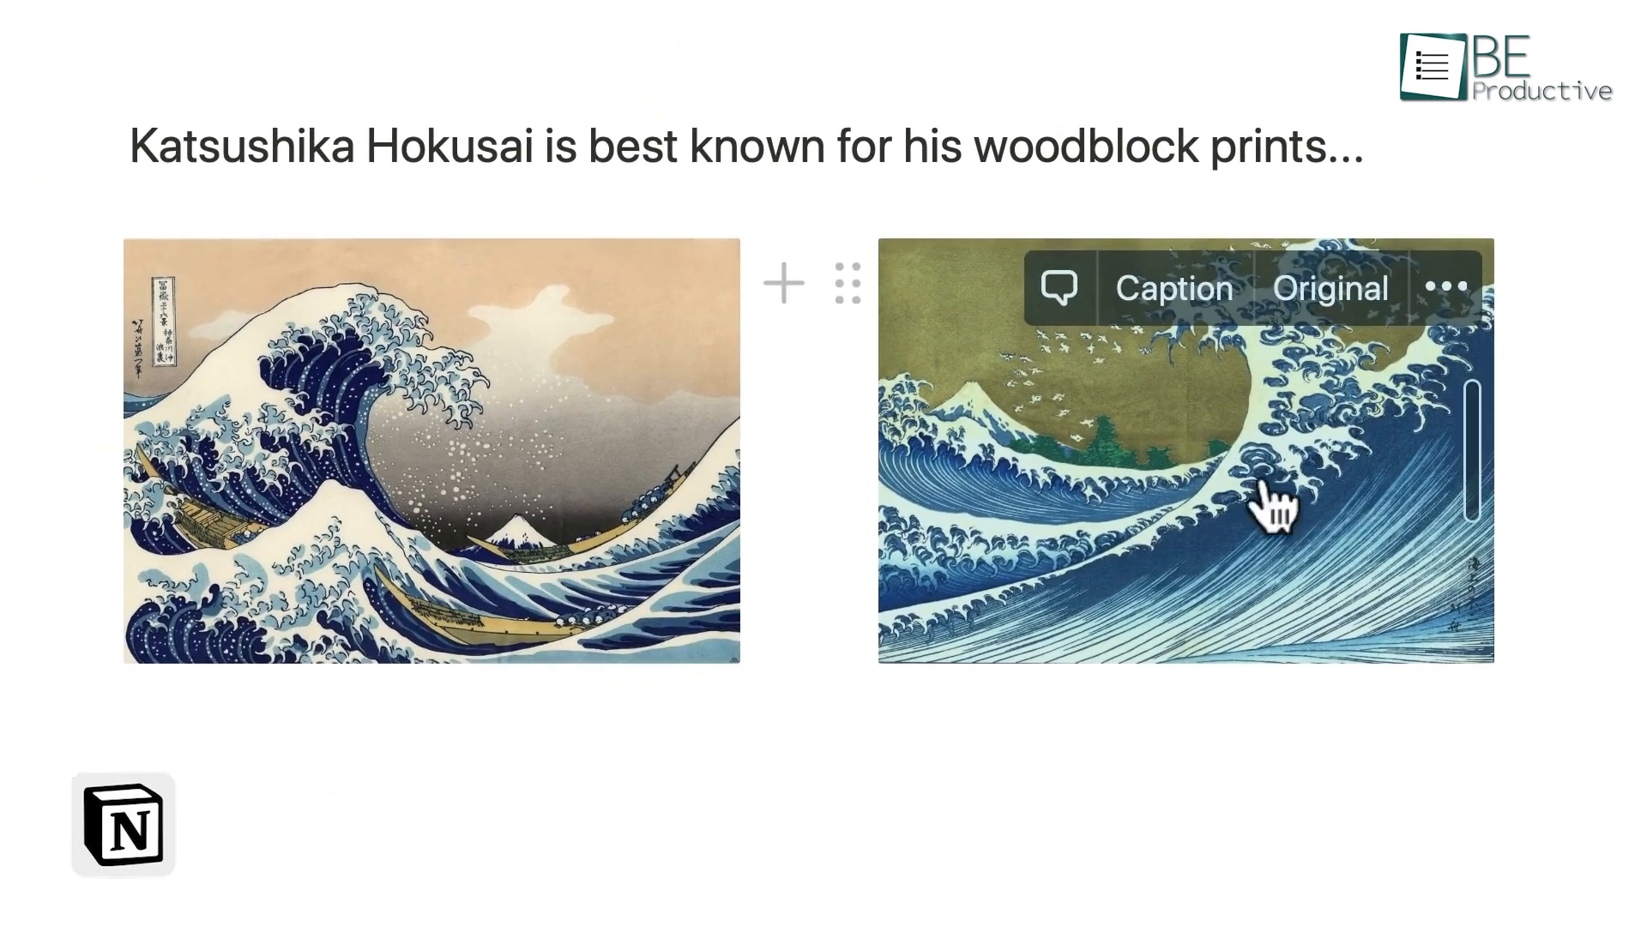
pyautogui.click(180, 750)
pyautogui.write('https://www.youtube.com/watch?v=sM_z56RdKLs&feature=youtu.be')
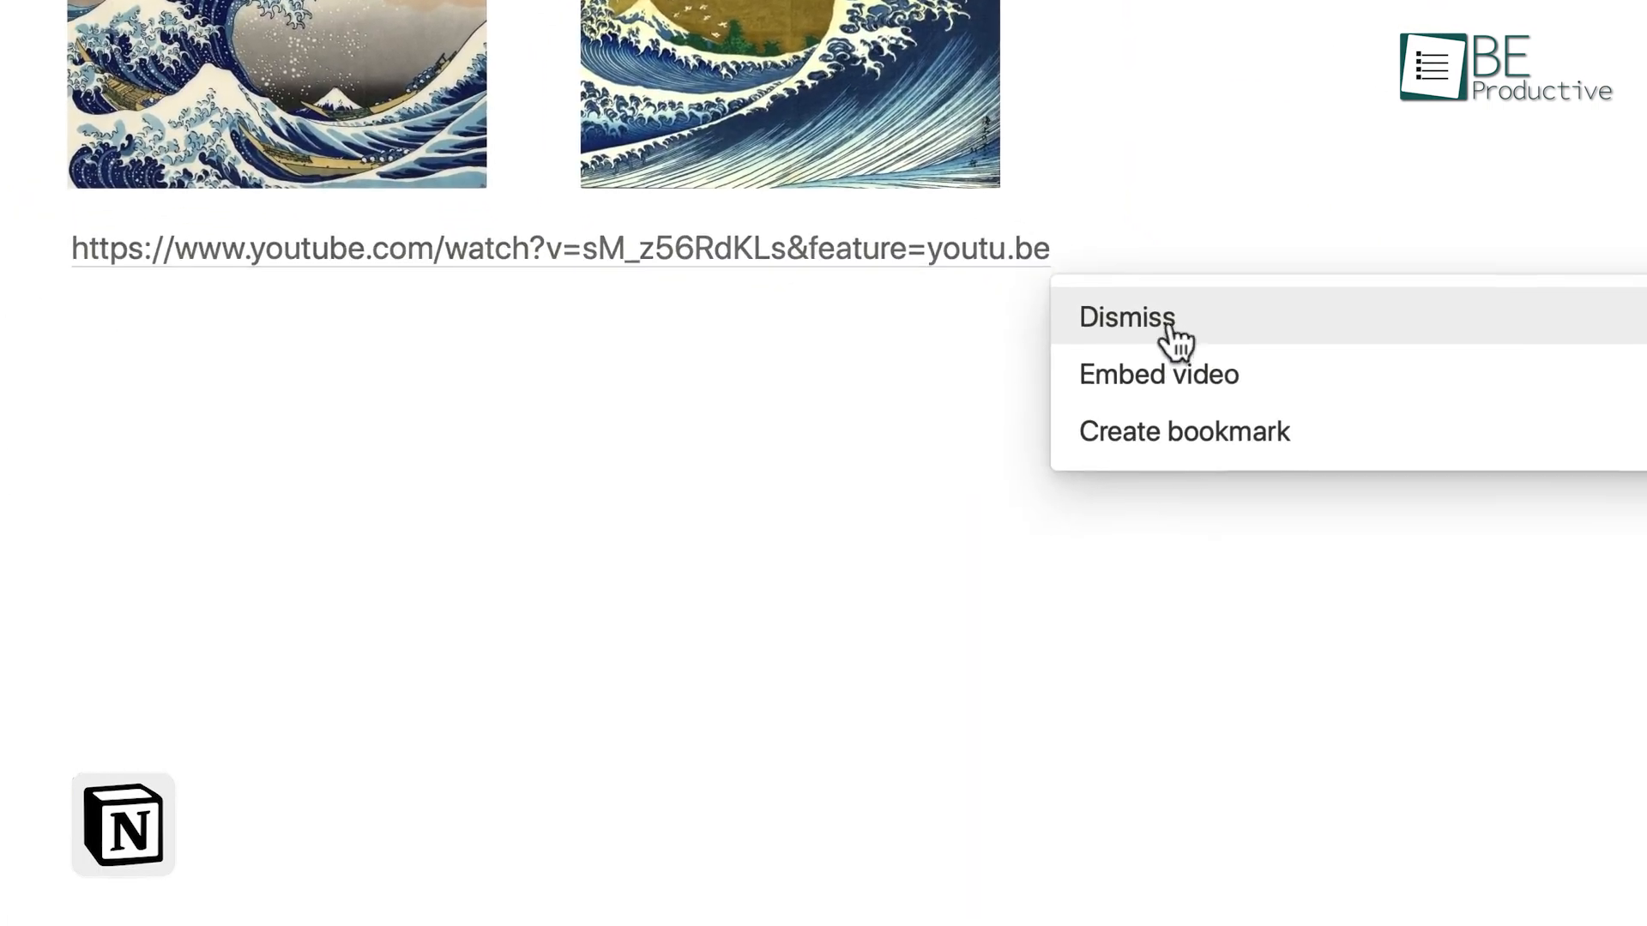
pyautogui.click(1159, 374)
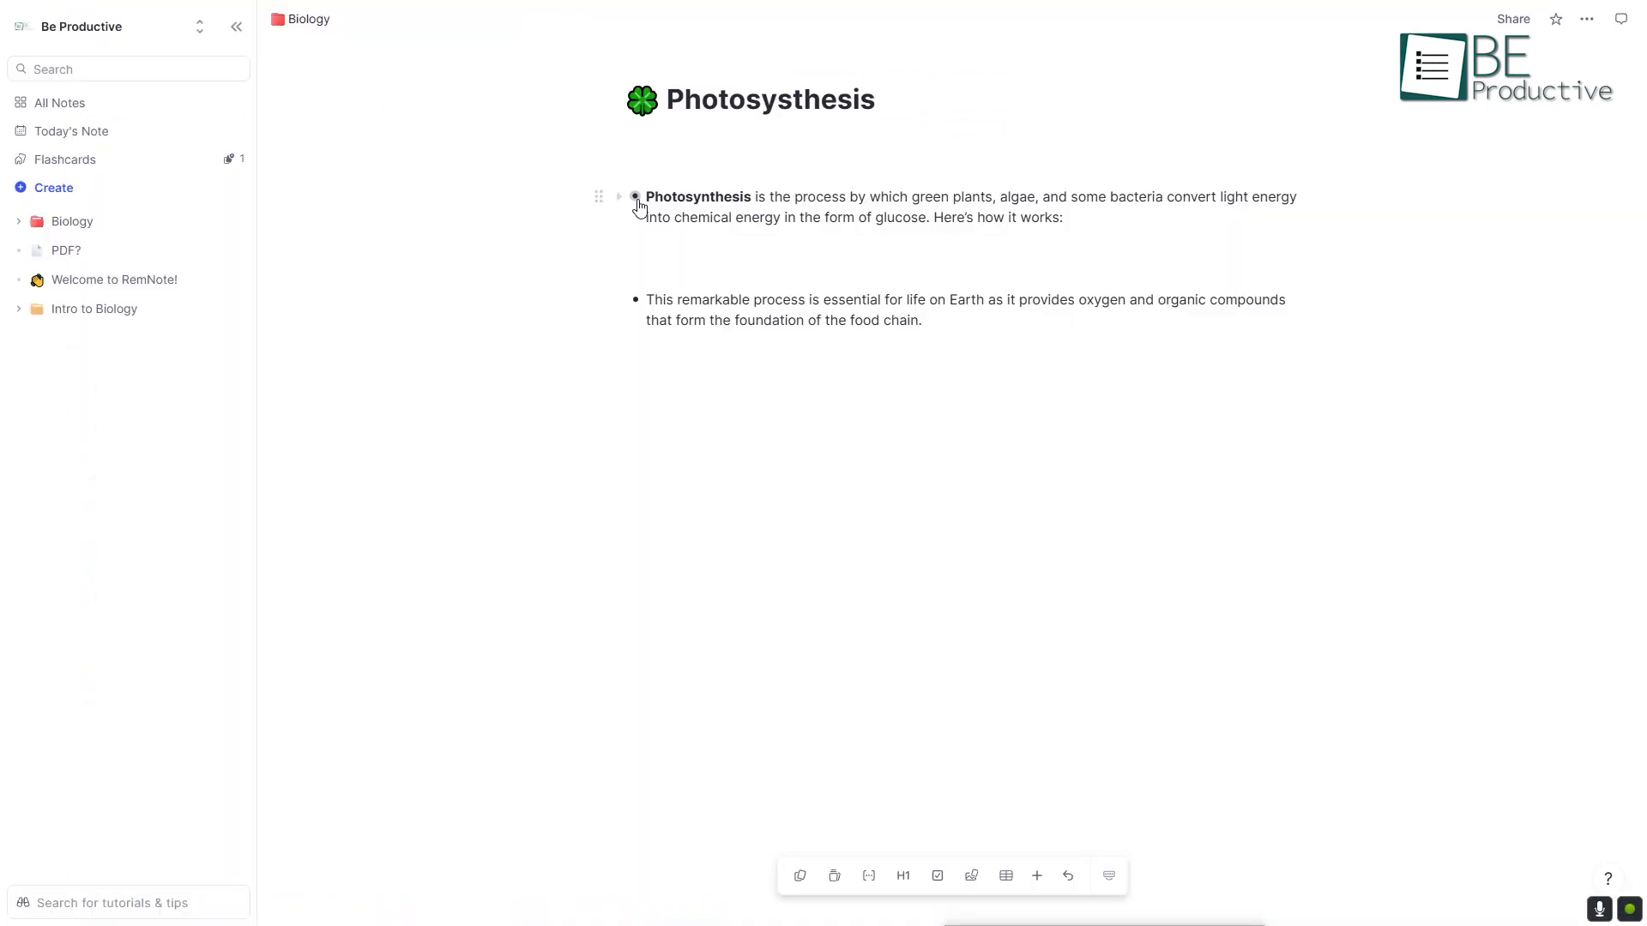
# Switch back to RemNote, reopen the Photosysthesis document from the Biology folder, and drill down through its main bullet to the Location note.
pyautogui.click(636, 198)
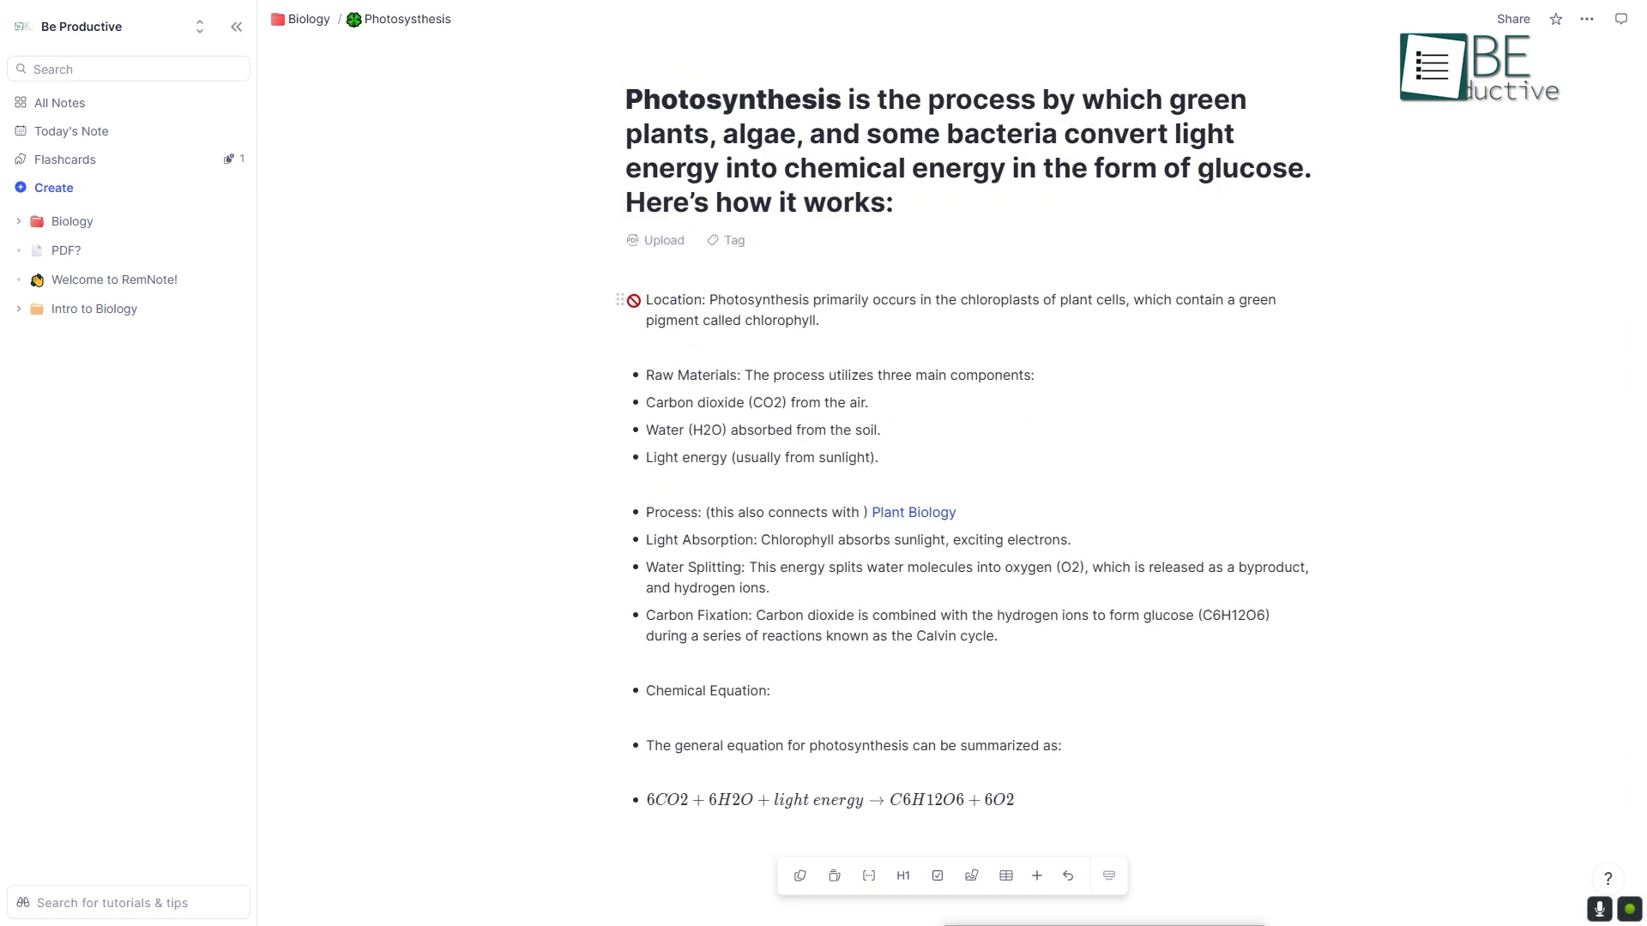
pyautogui.click(639, 299)
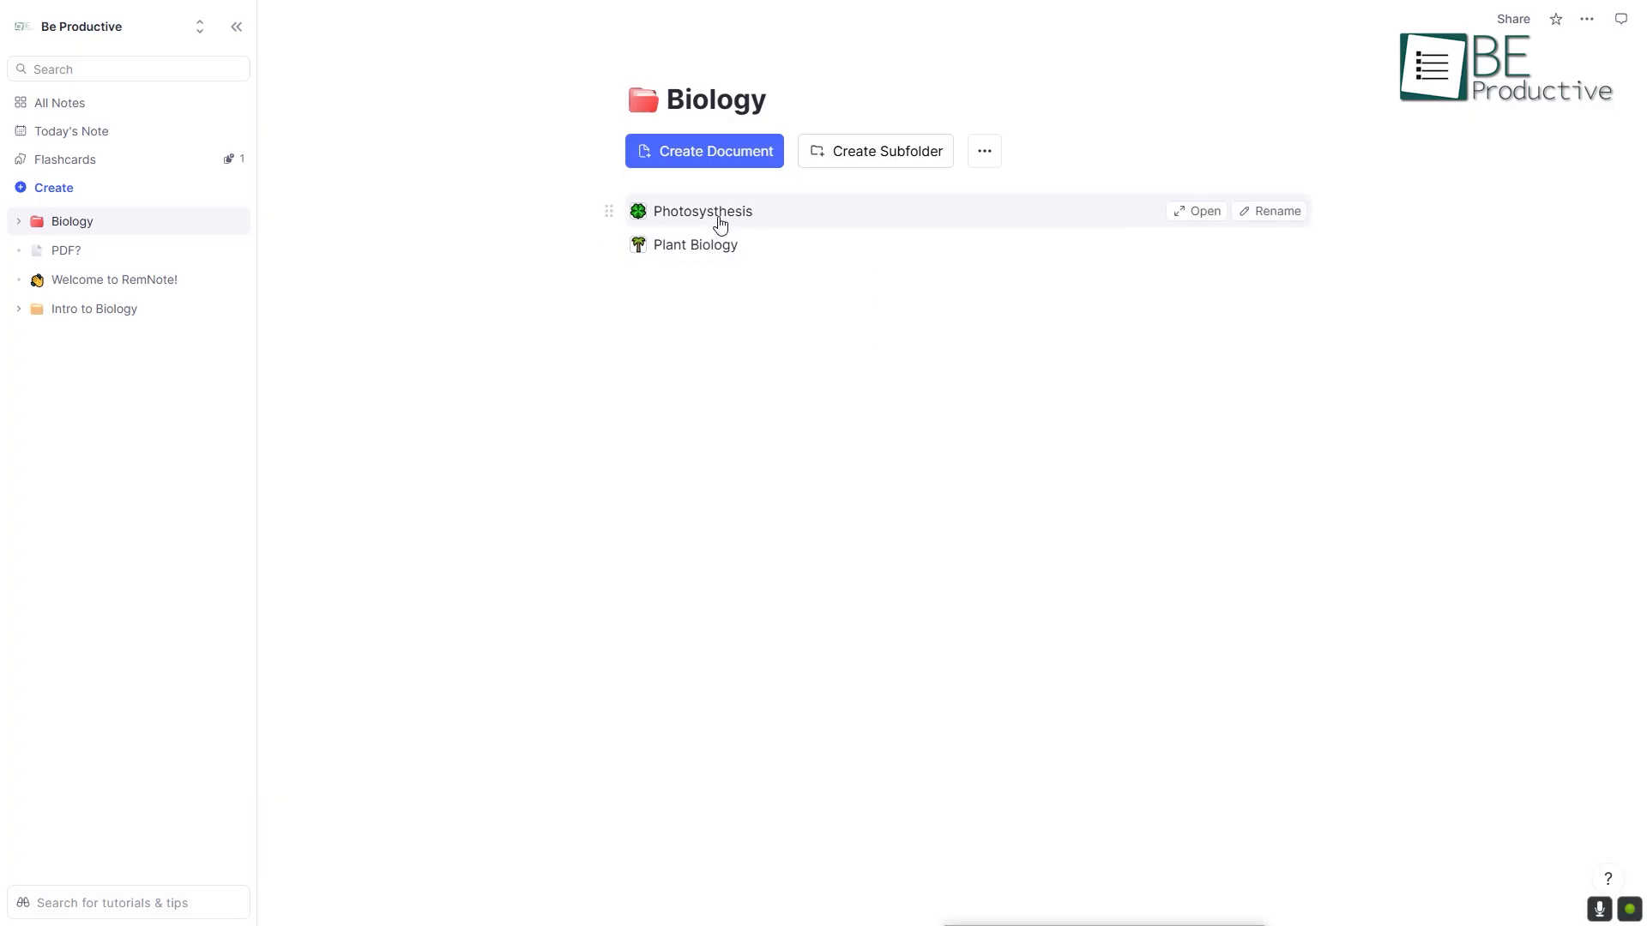
pyautogui.click(719, 222)
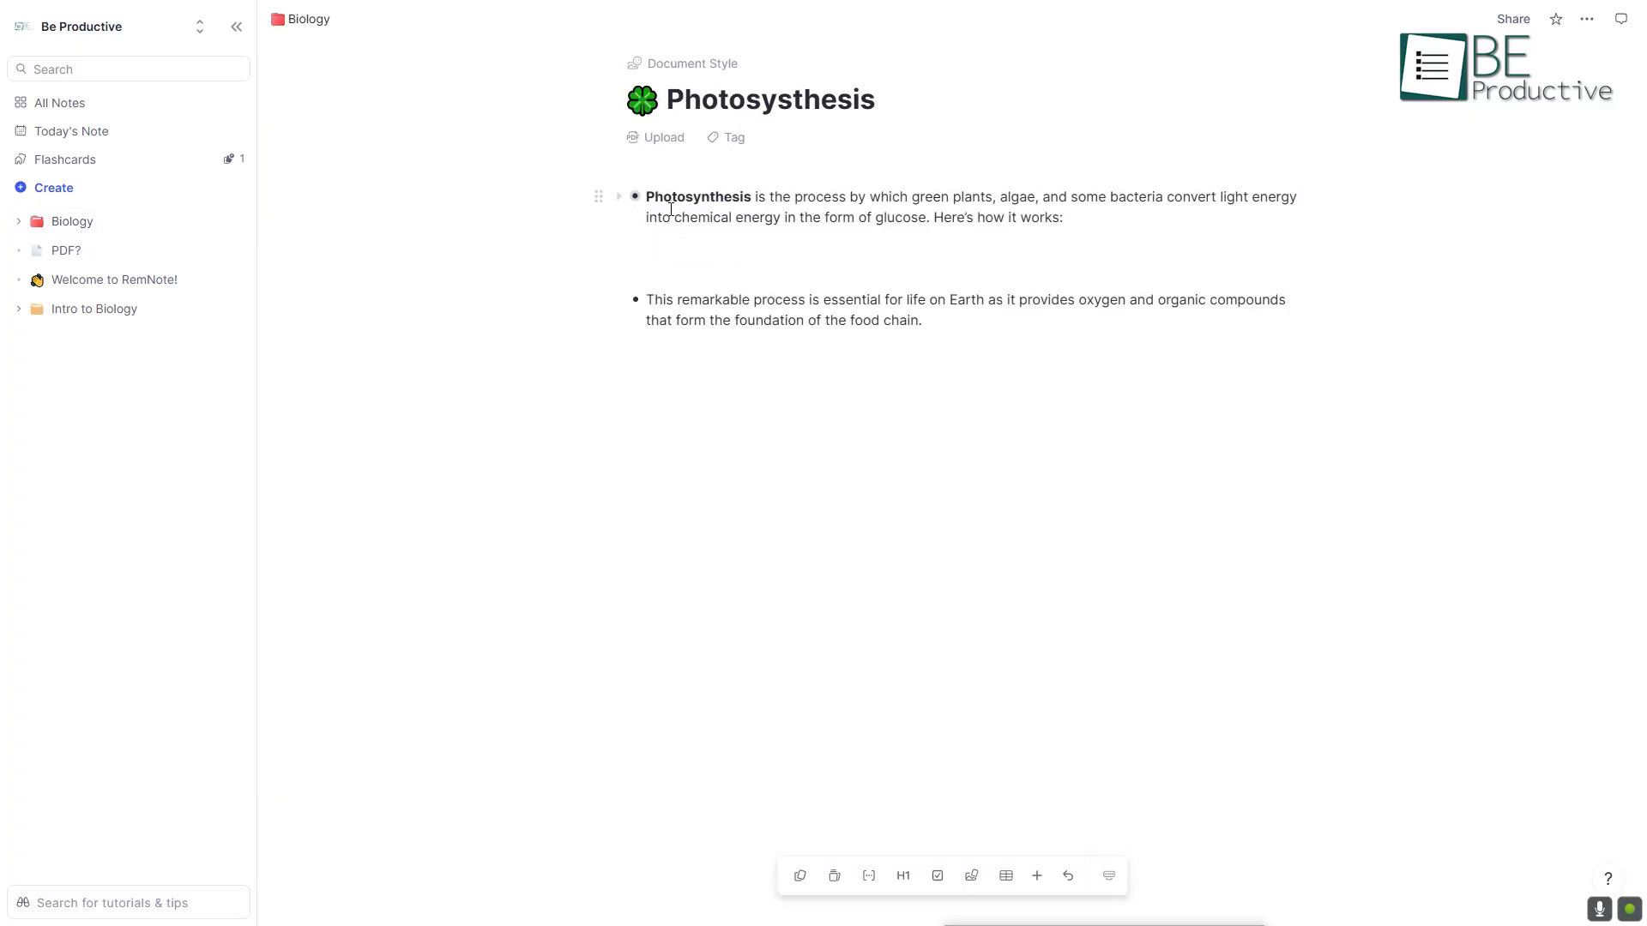
pyautogui.click(634, 196)
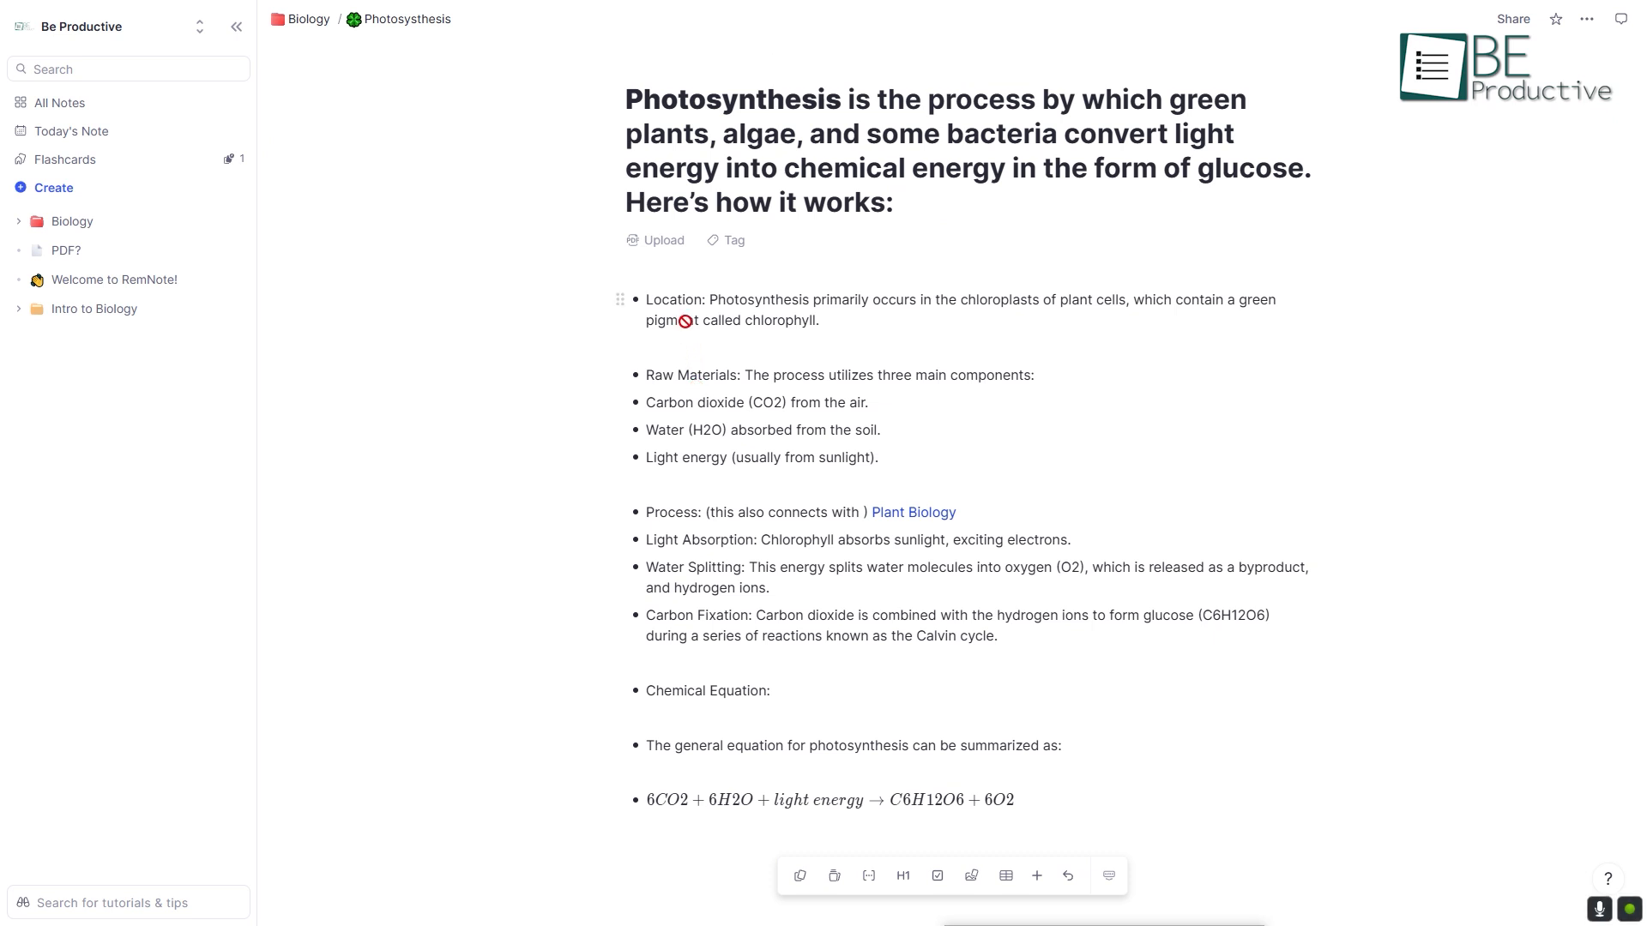
pyautogui.click(636, 300)
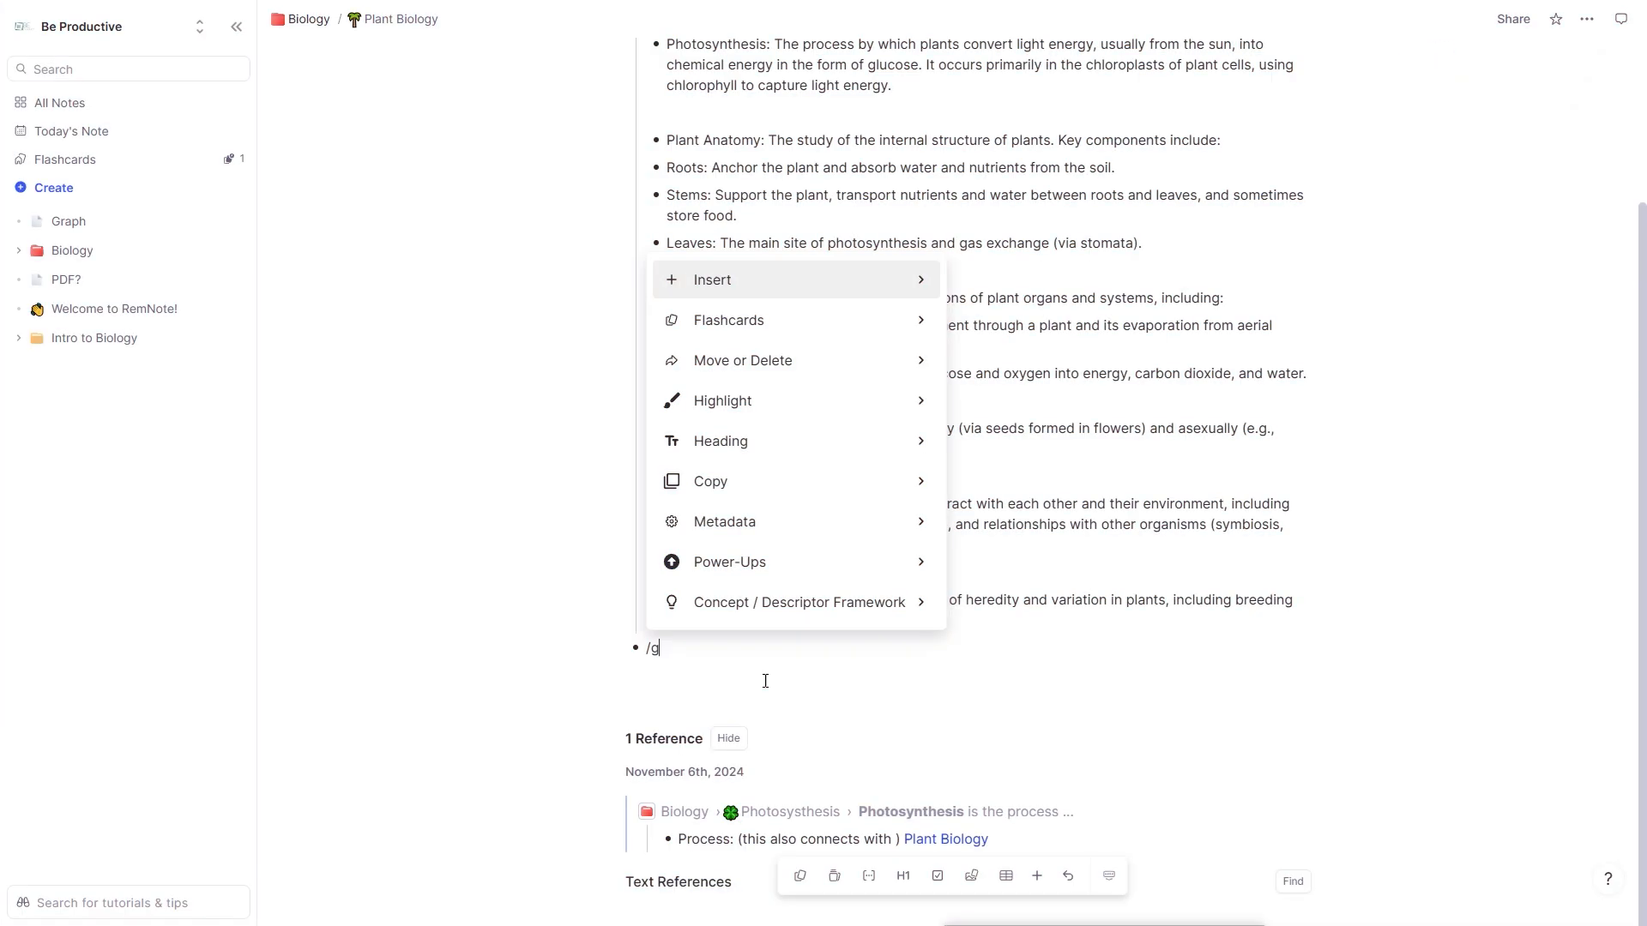
# Look up the graph command with "/gra" in Plant Biology, and link SuperMemo to Piotr Wozniak in the graph with the label "built by".
pyautogui.write('ra')
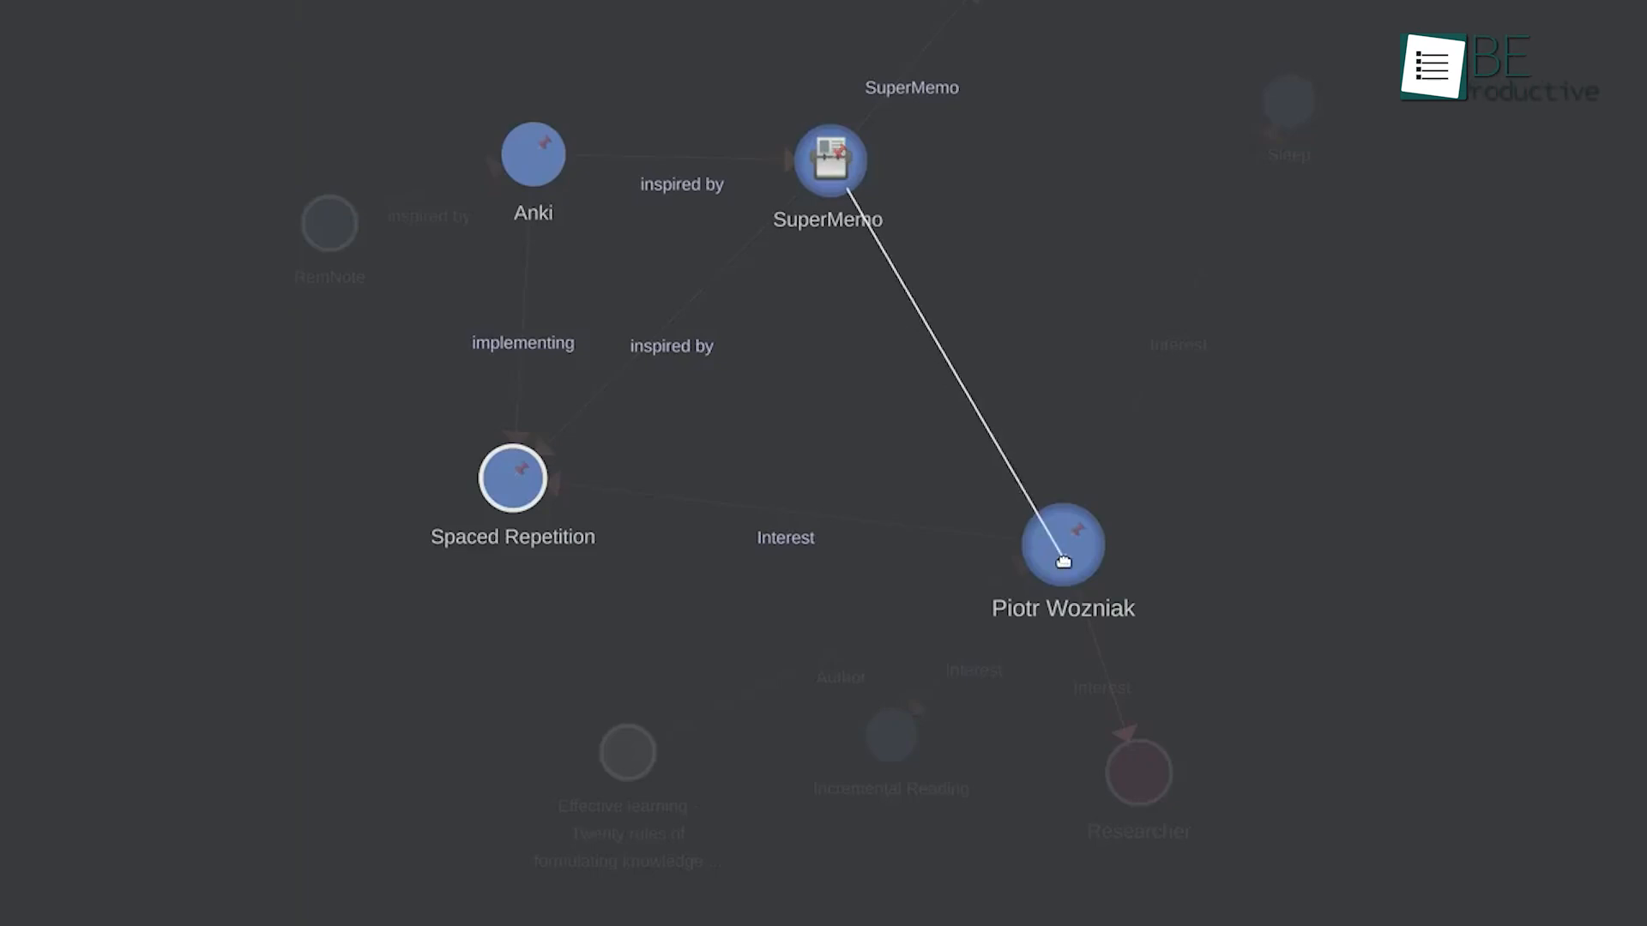
pyautogui.moveTo(1063, 561); pyautogui.dragTo(1063, 561)
pyautogui.write('built by')
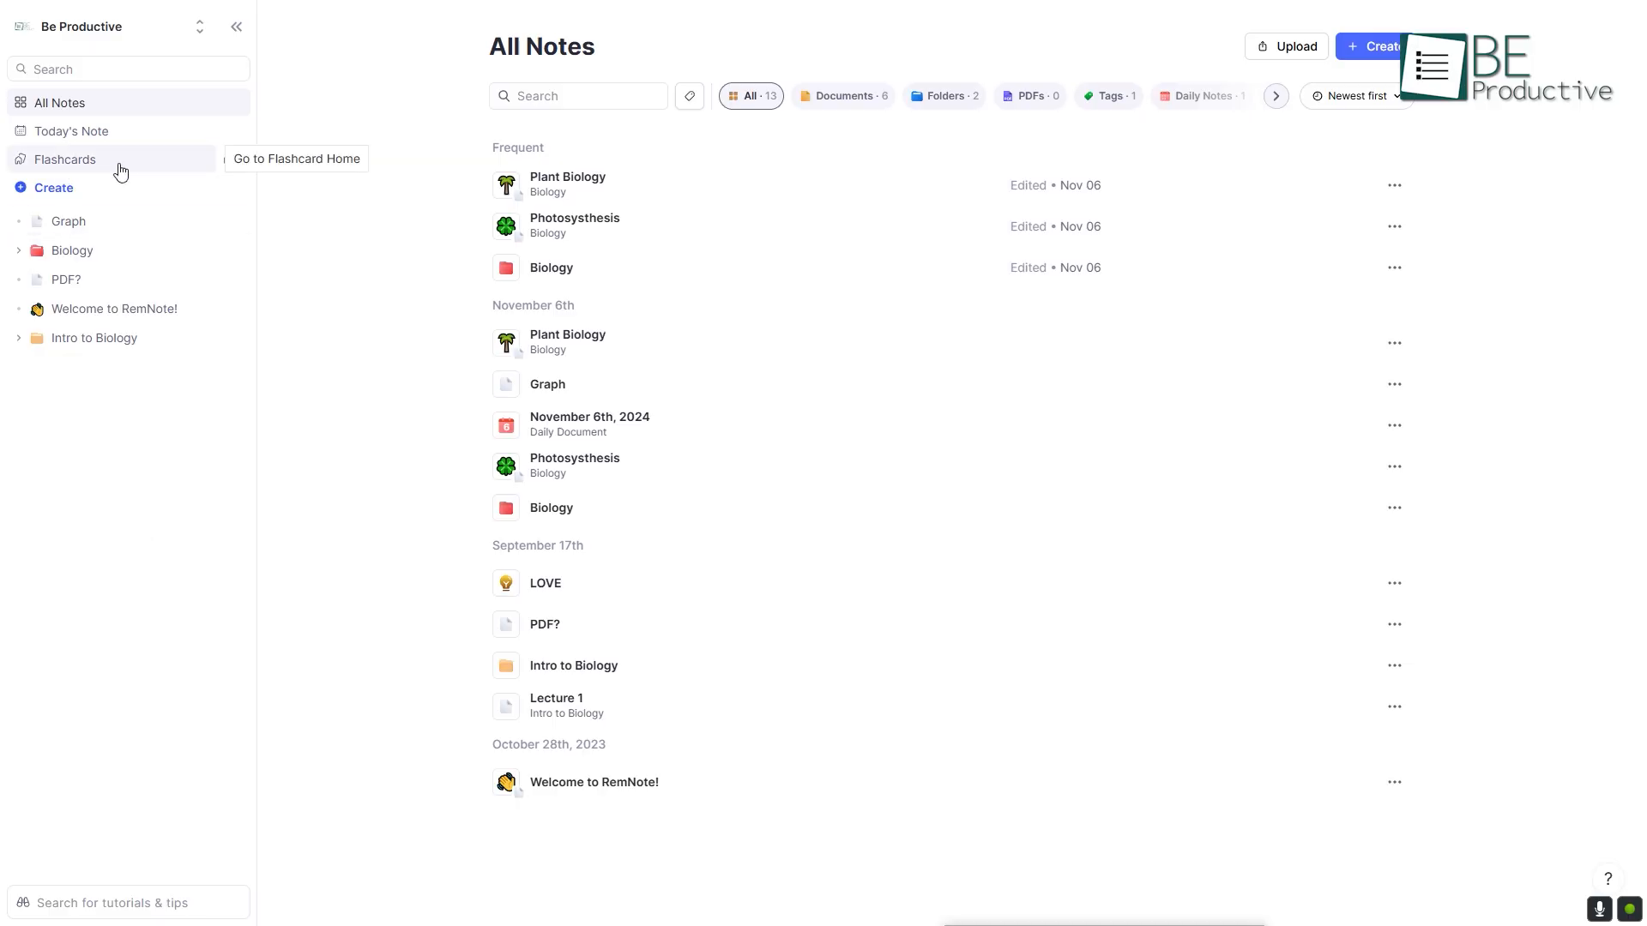
# Practice today's flashcard on the function of the Mitochondria, reveal and rate its answer, continue practicing, and close the session.
pyautogui.click(120, 171)
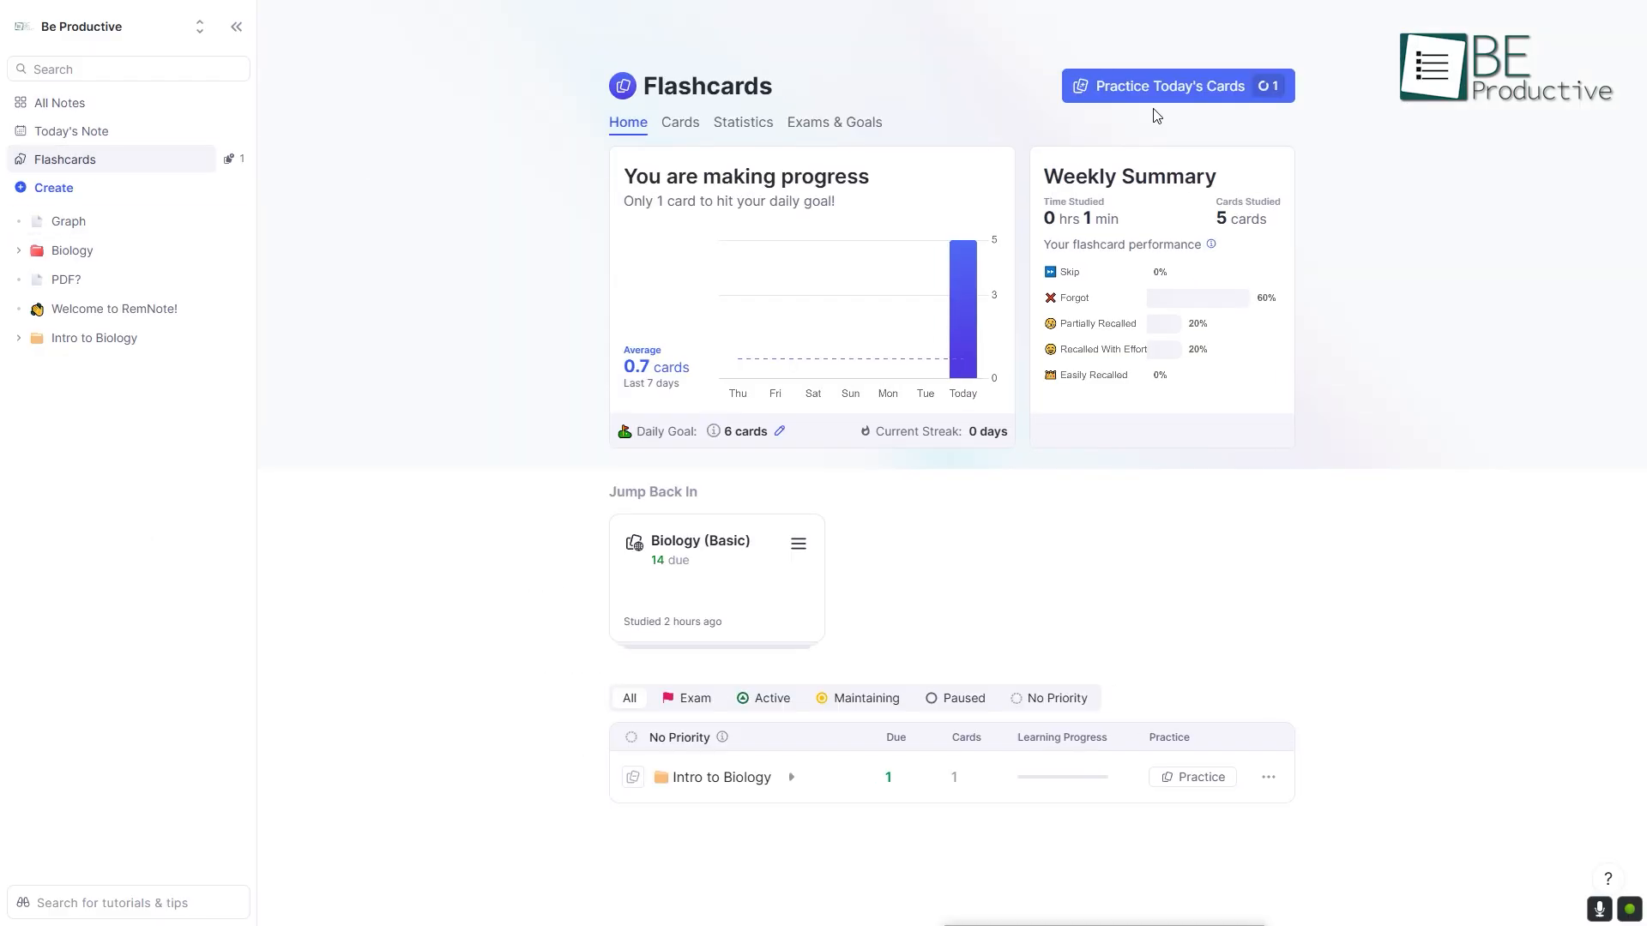
pyautogui.click(1187, 89)
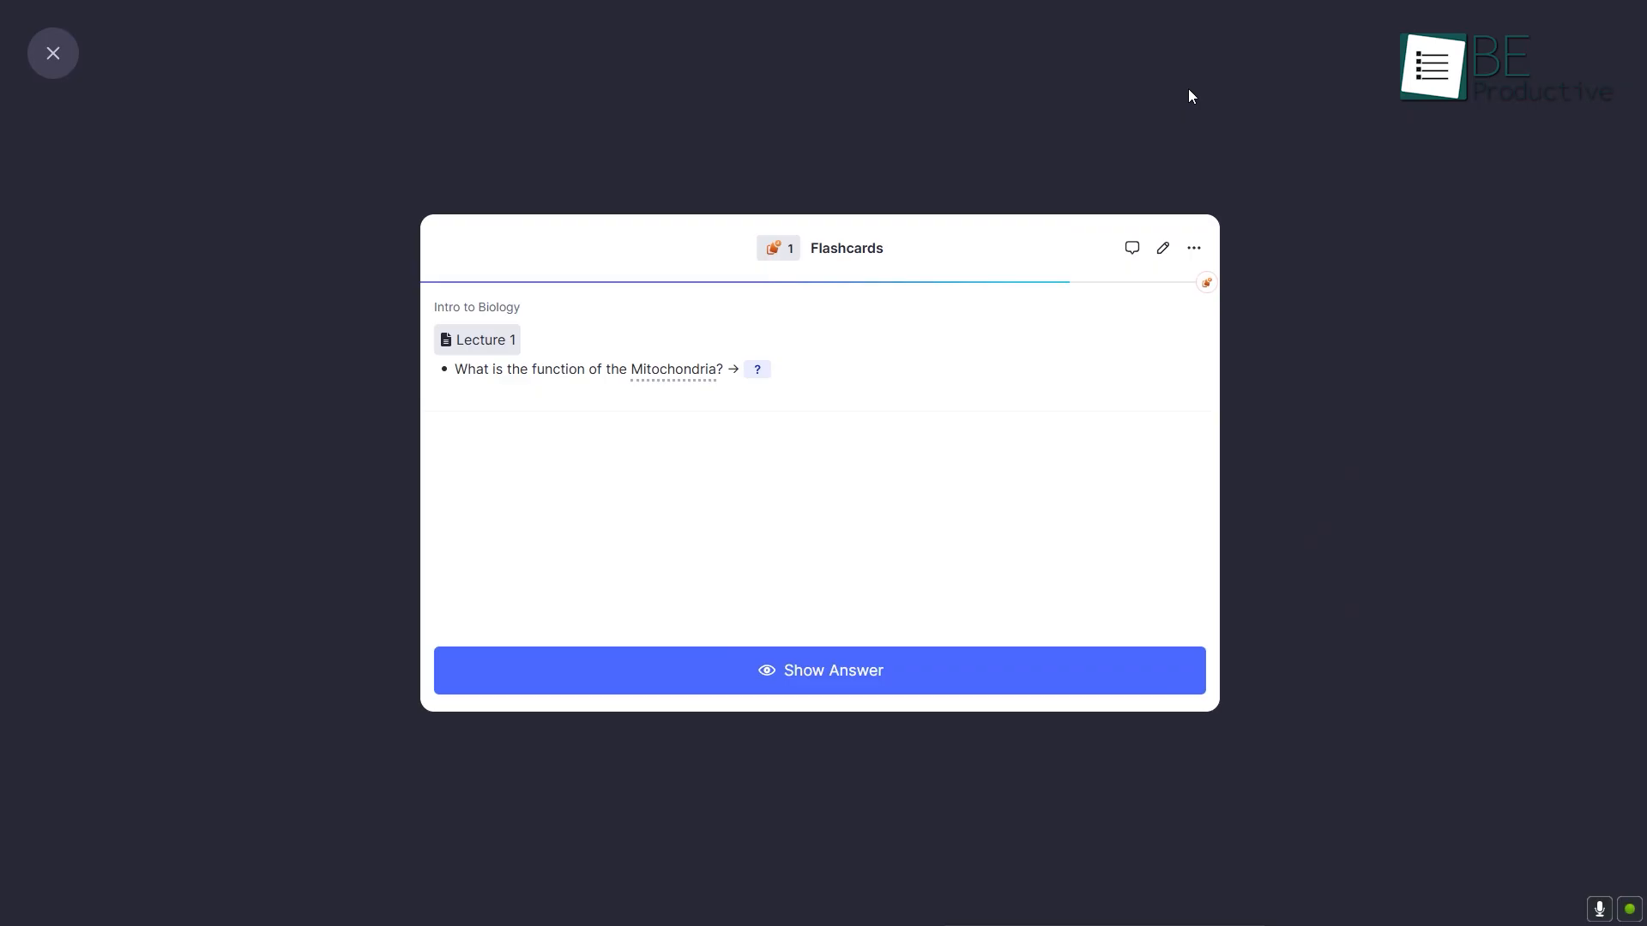
pyautogui.click(791, 670)
pyautogui.click(838, 663)
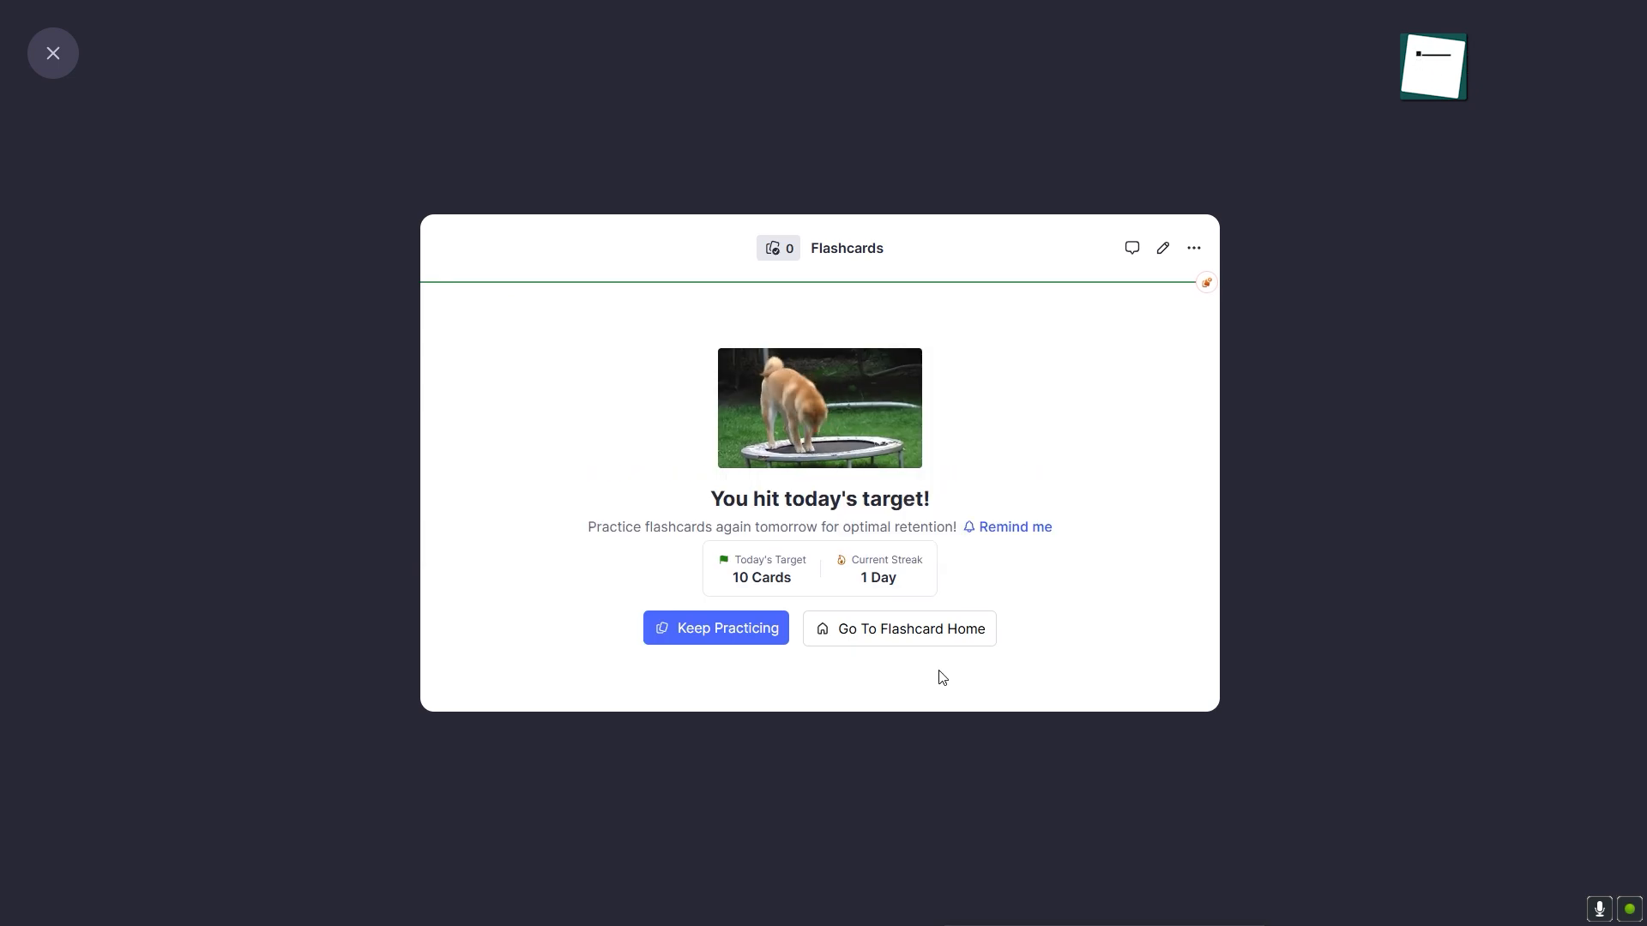
pyautogui.click(726, 639)
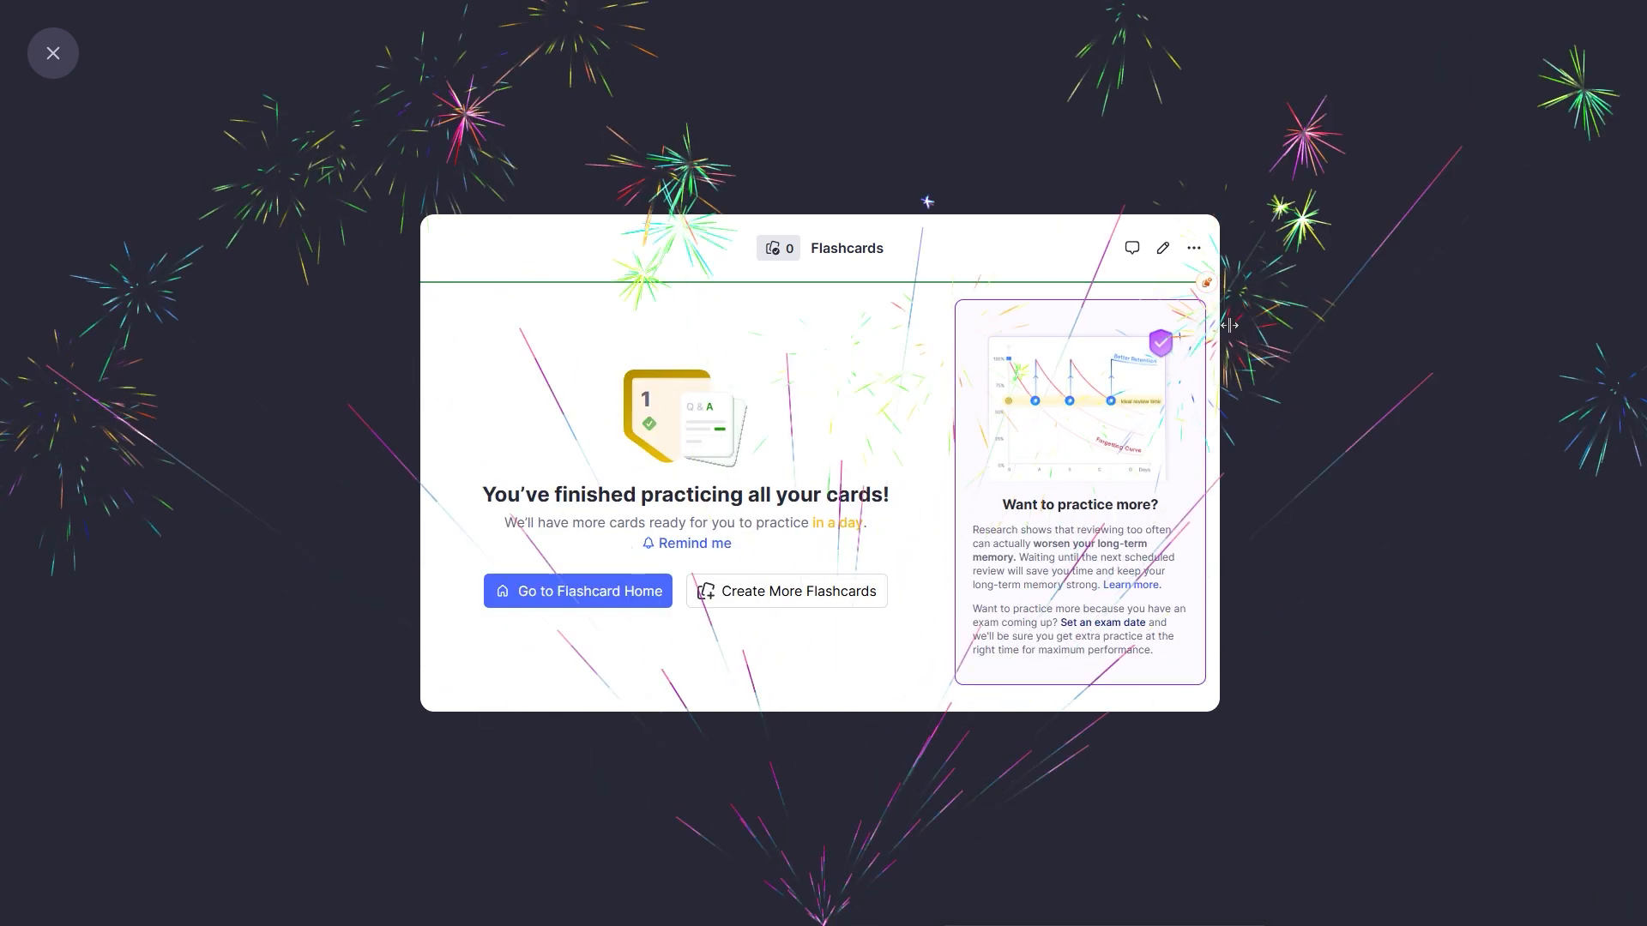
pyautogui.click(67, 63)
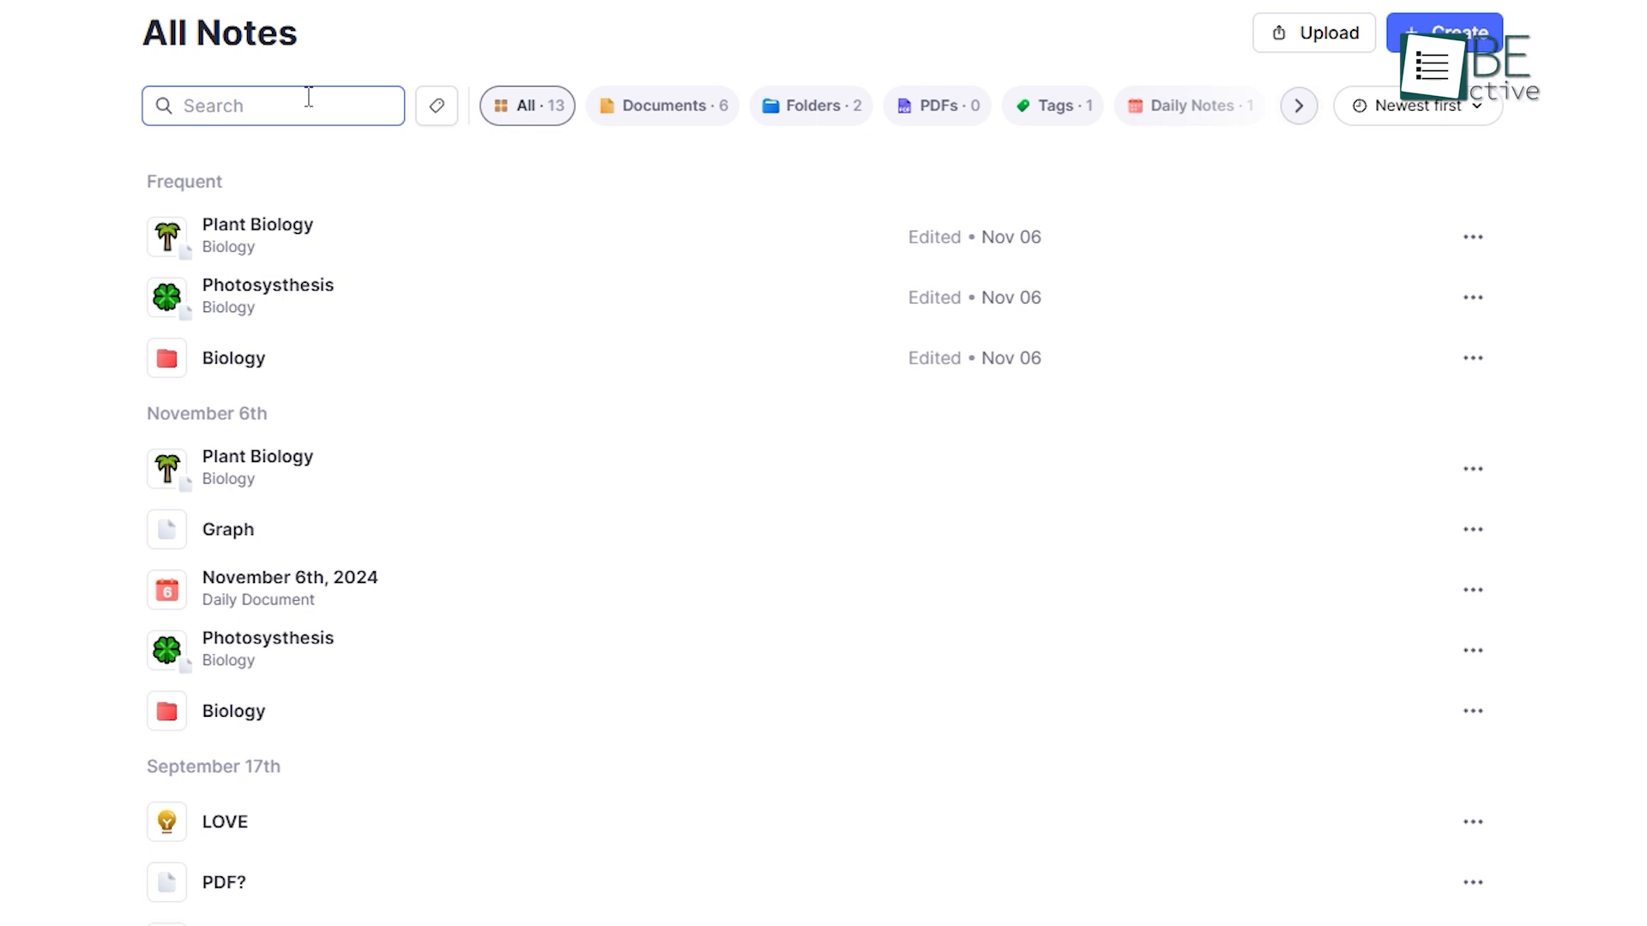
# Search all notes for "graph" and open the Graph document.
pyautogui.write('graph')
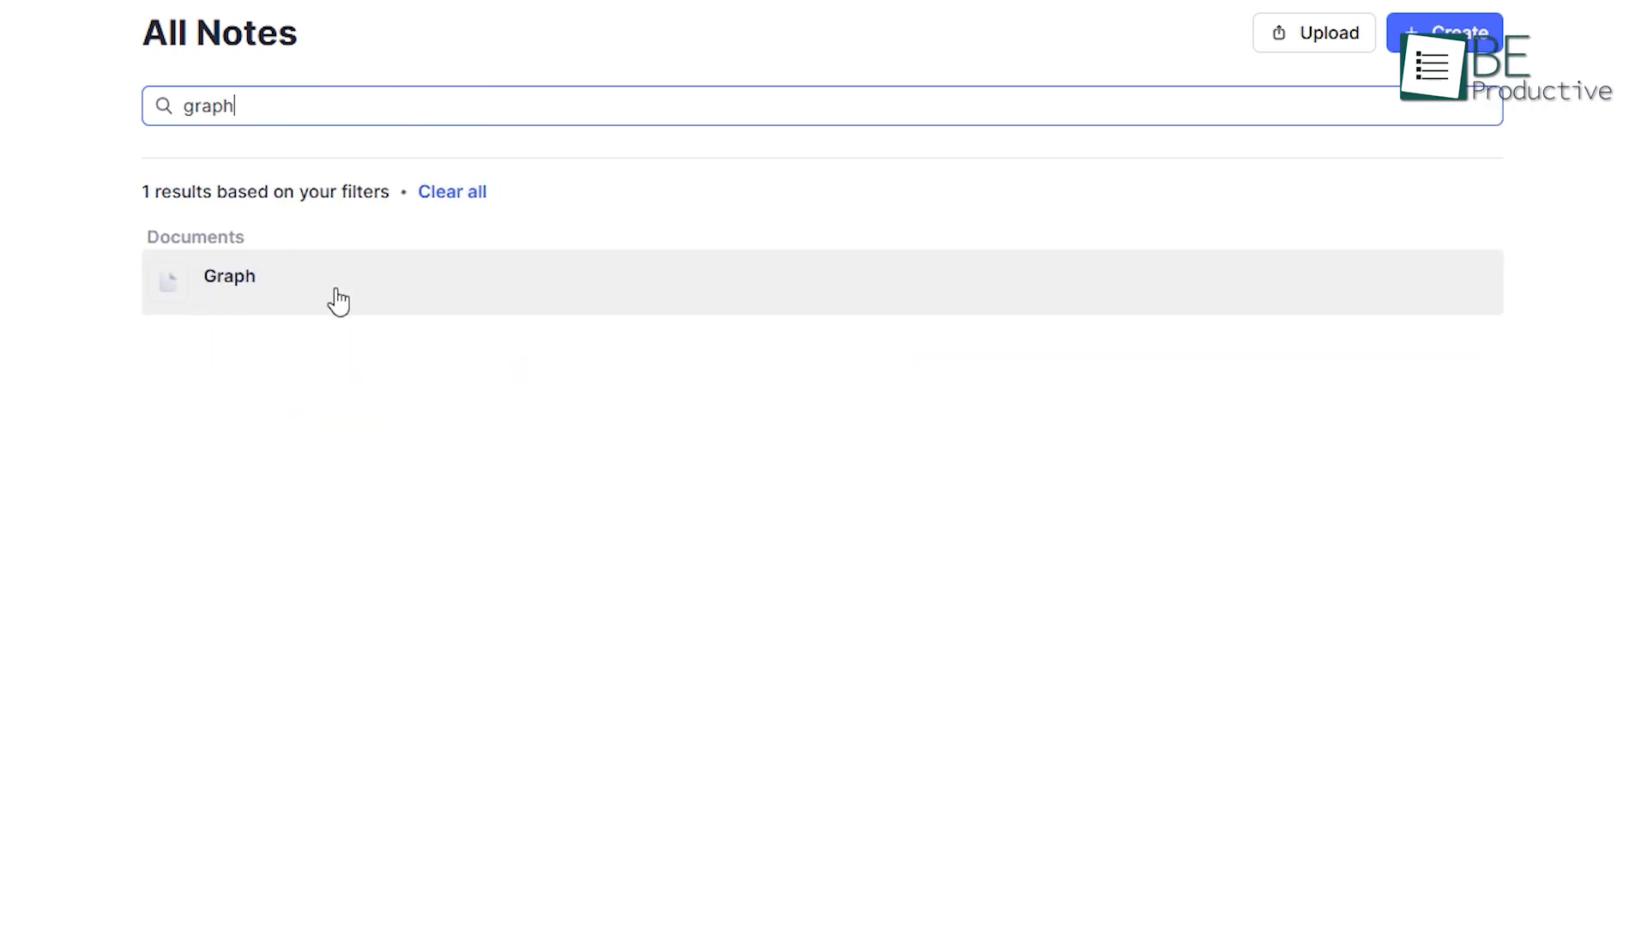
pyautogui.click(339, 302)
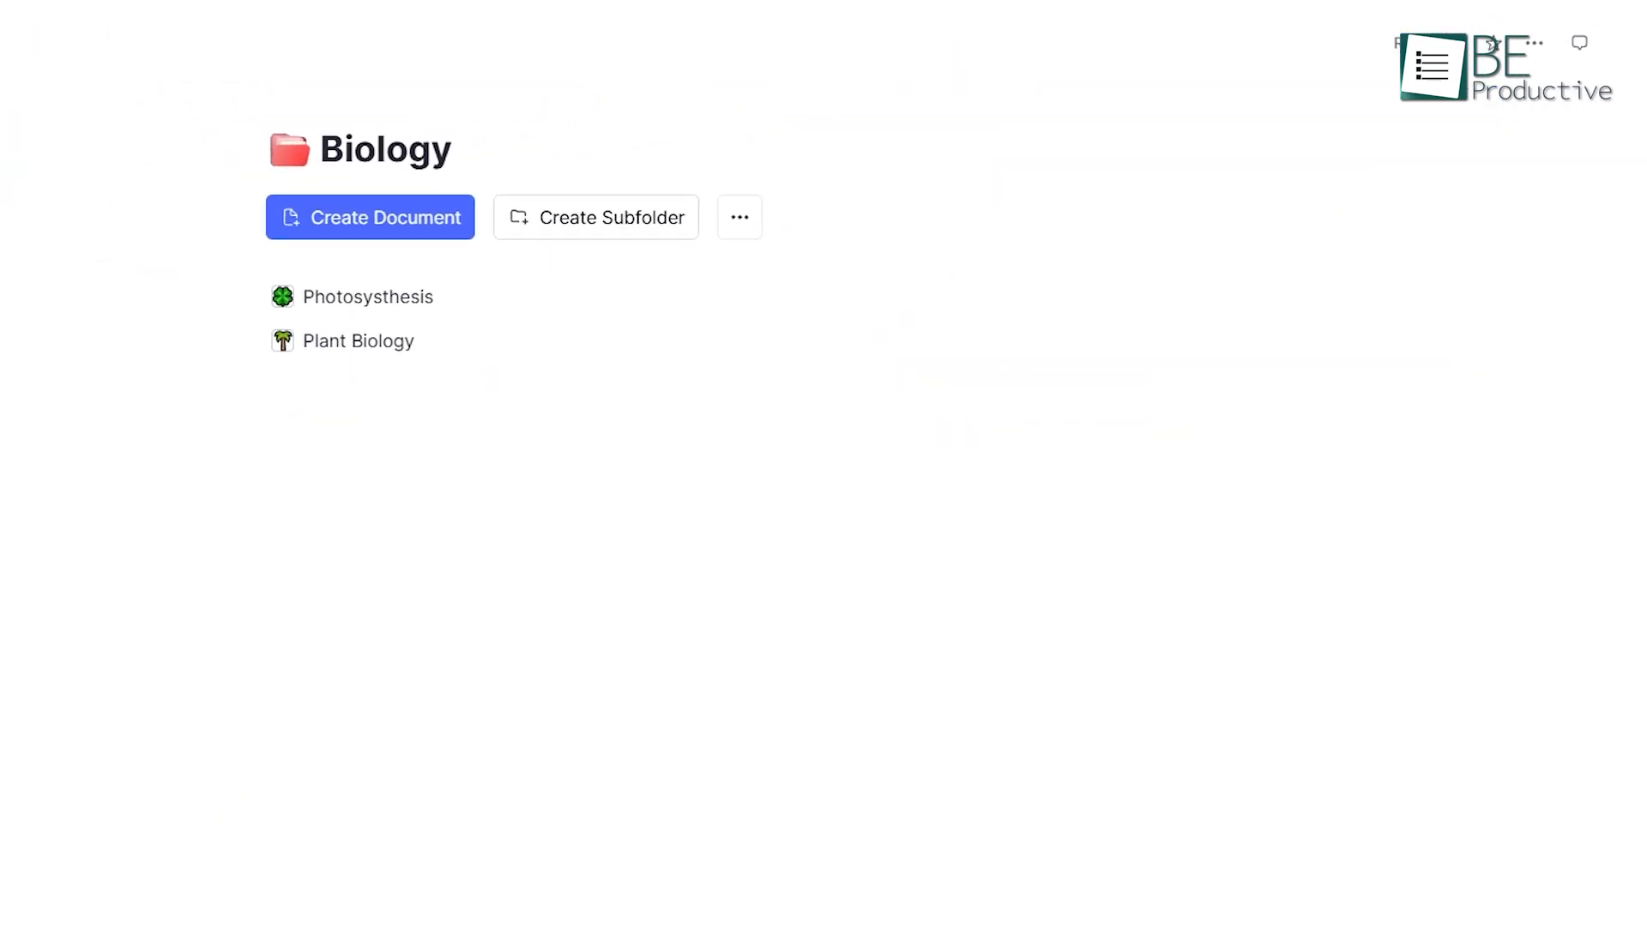
# Share the Biology folder by copying its link and publishing it to the community, and open the option for adding it to a group.
pyautogui.click(1500, 18)
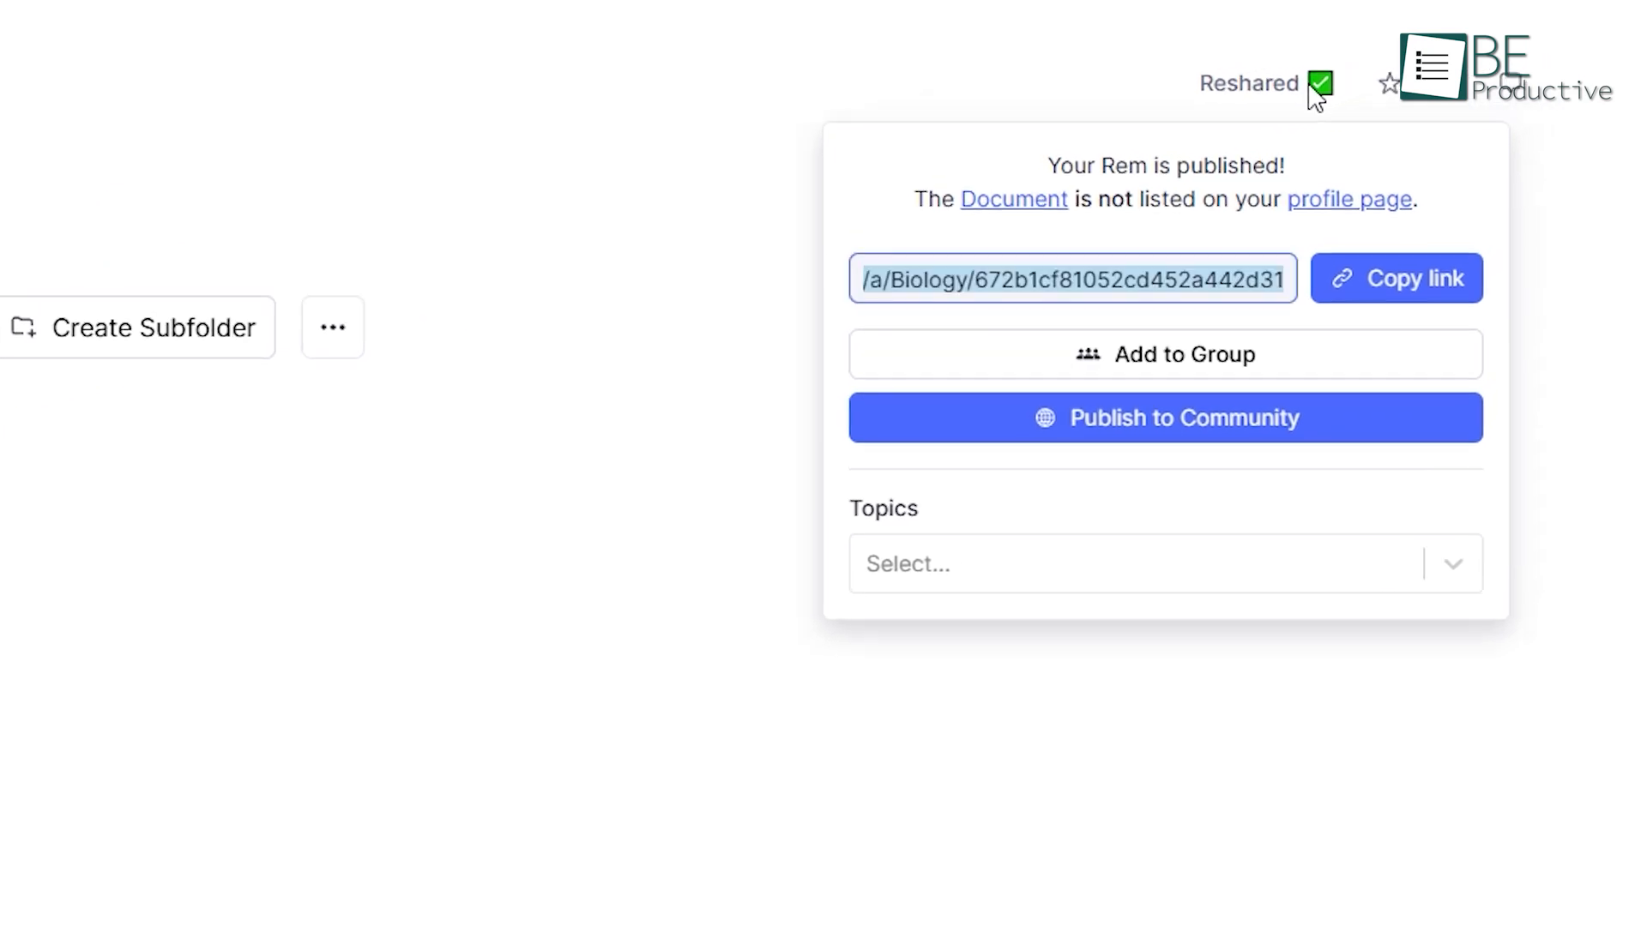
pyautogui.click(1387, 286)
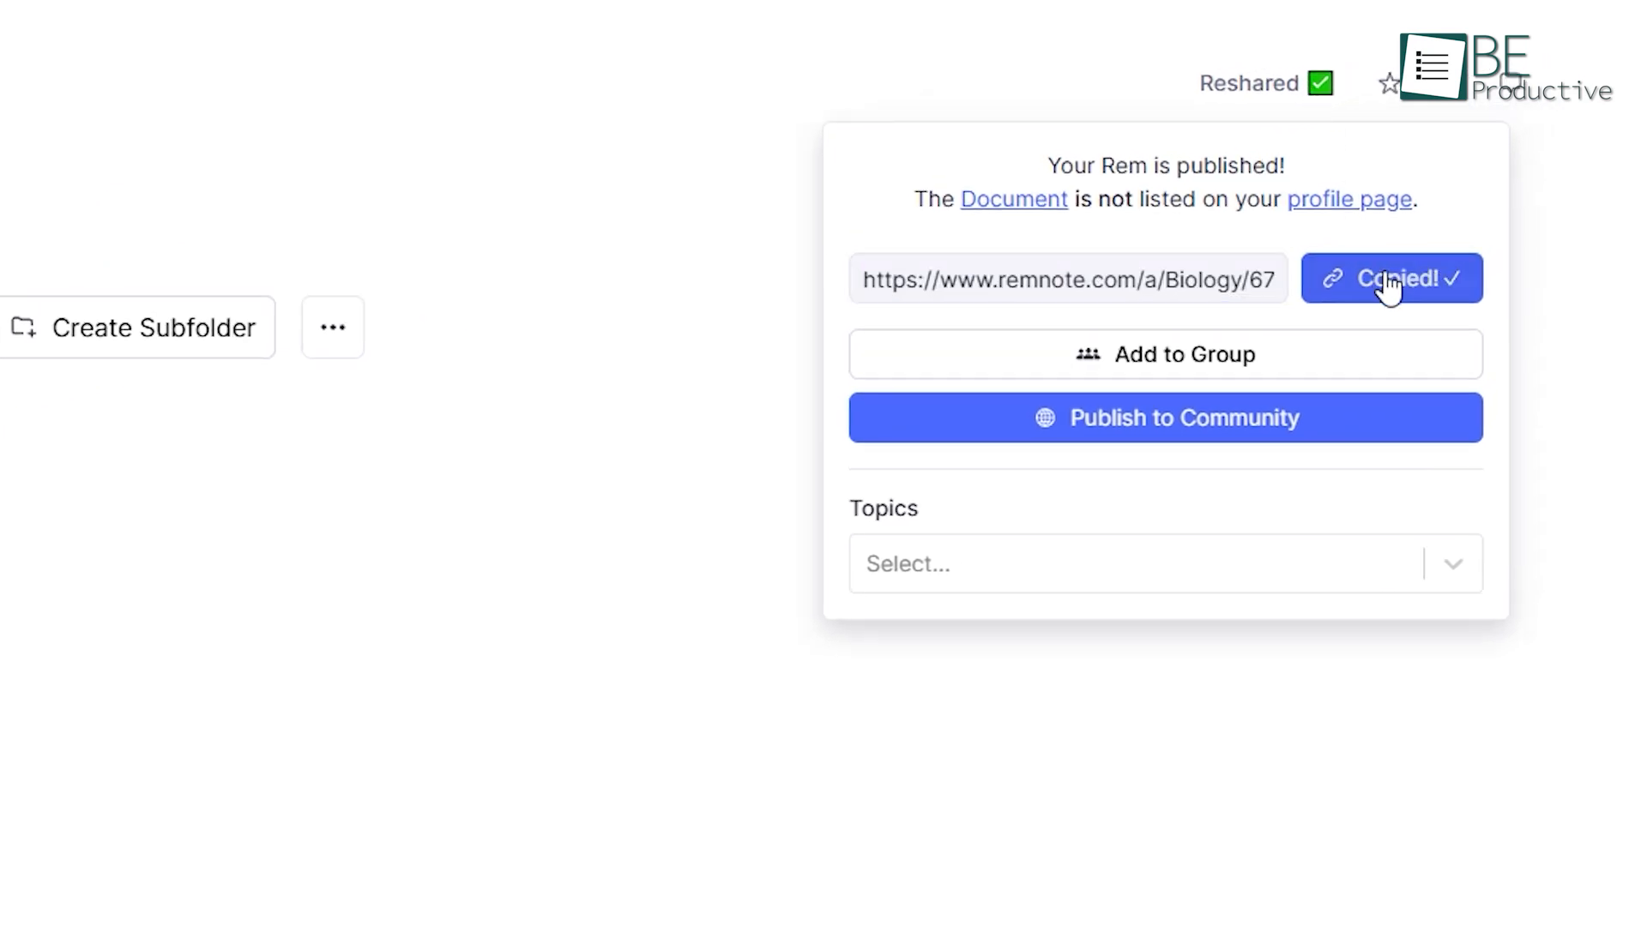
pyautogui.click(1244, 422)
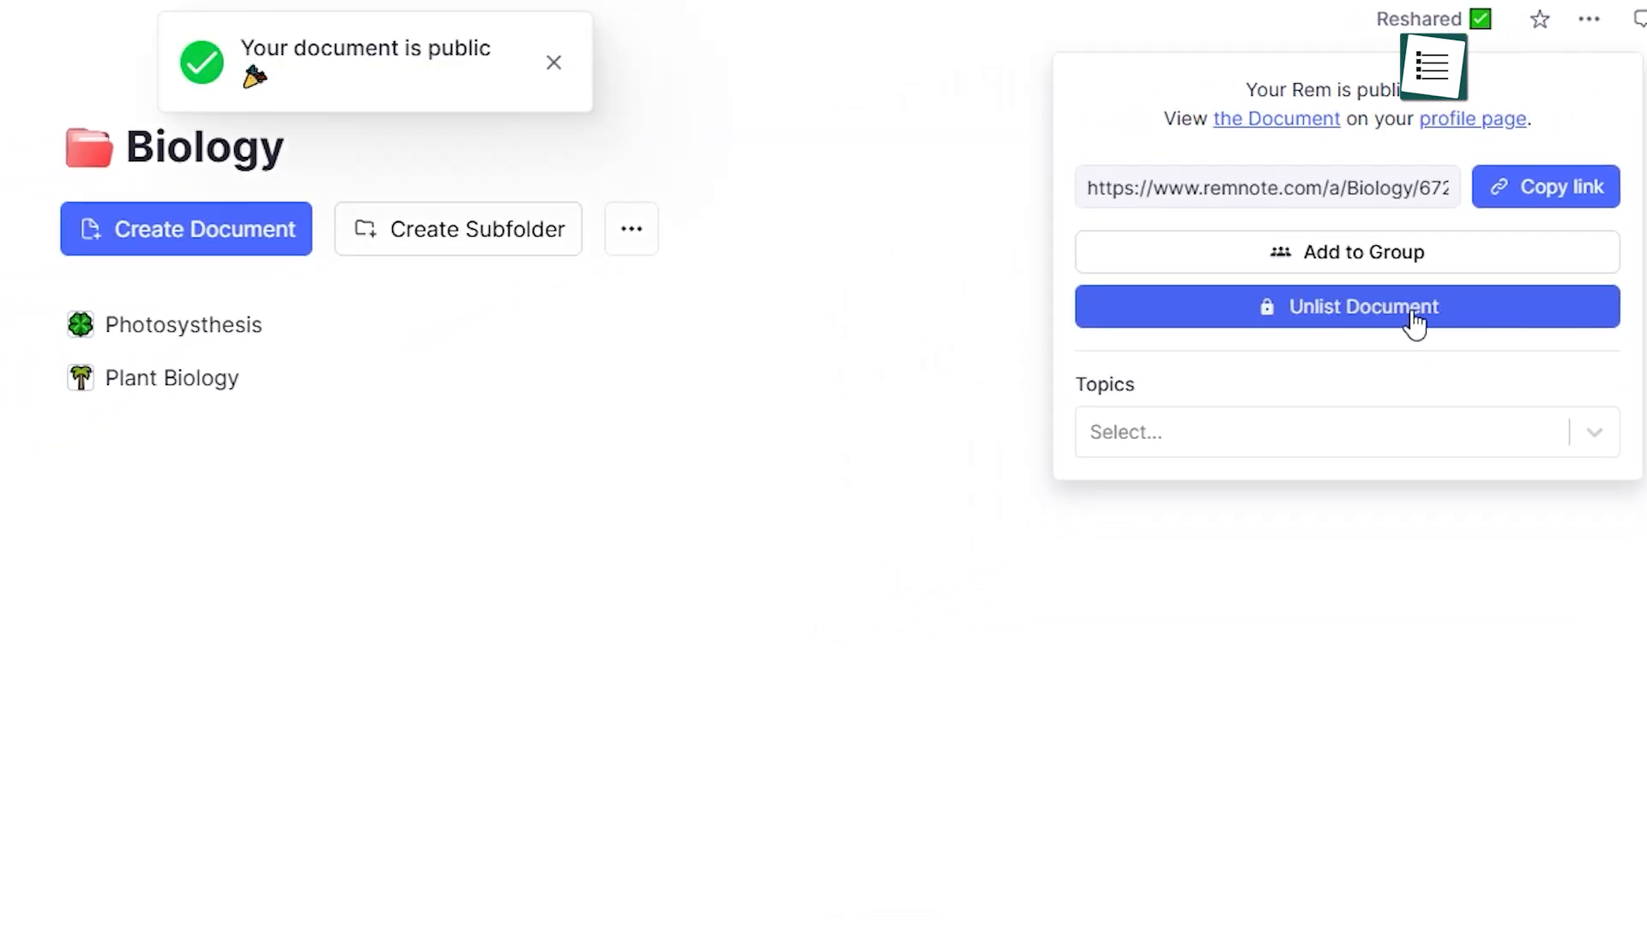
pyautogui.click(1427, 245)
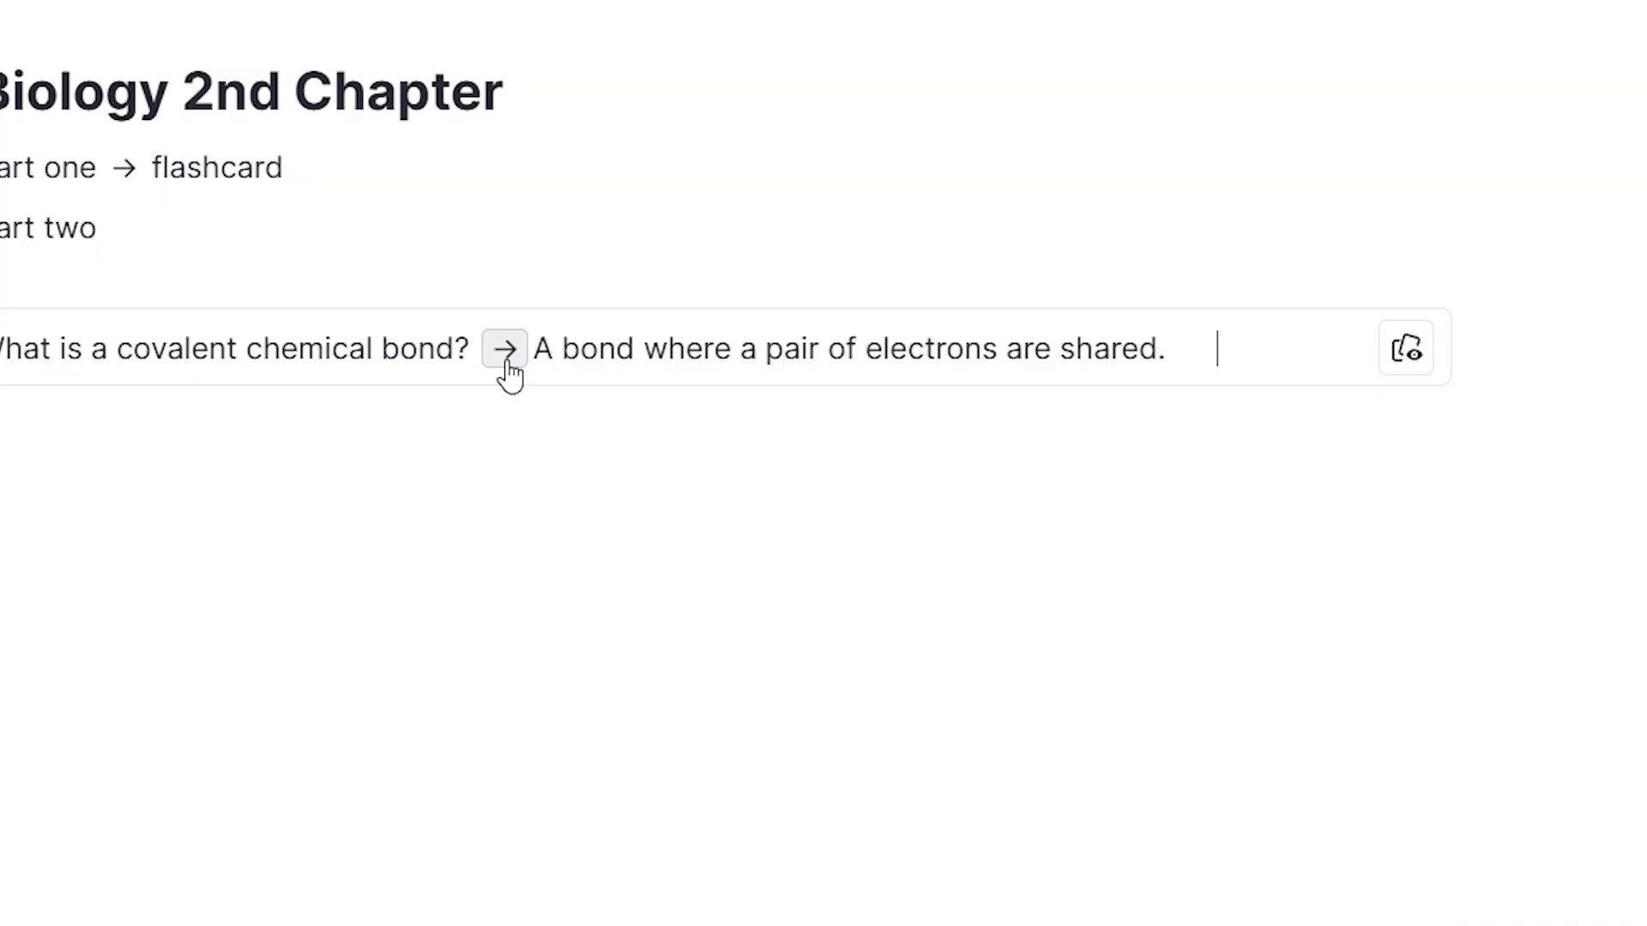
# Open the settings of the covalent chemical bond flashcard and look into its flashcard type choices.
pyautogui.click(507, 362)
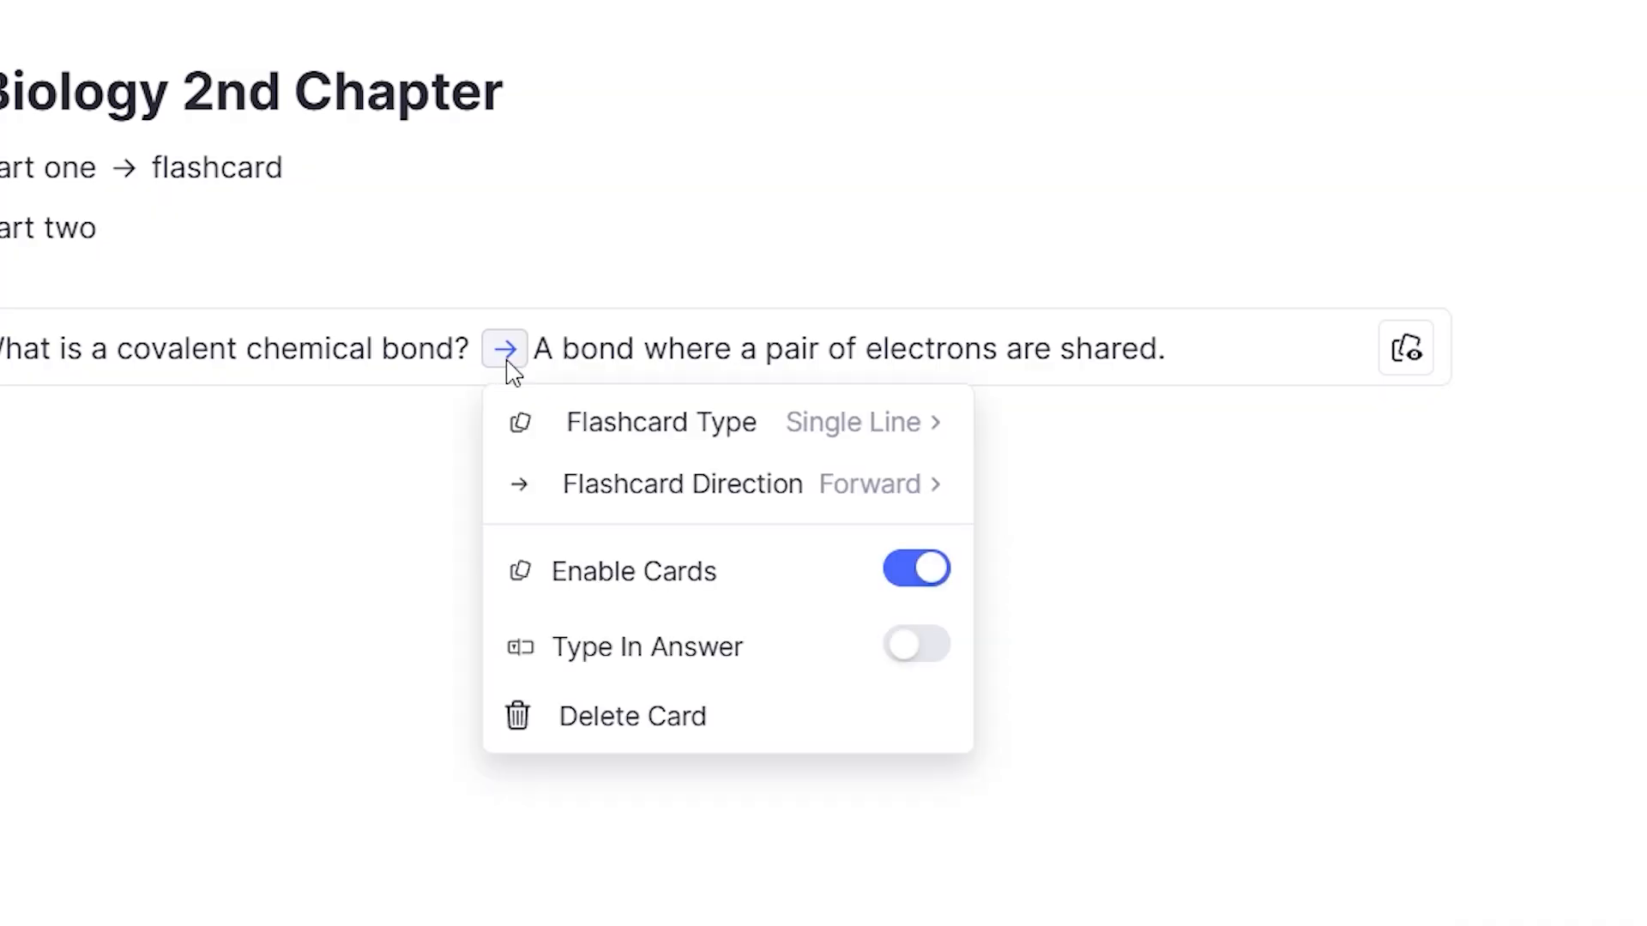
pyautogui.click(639, 429)
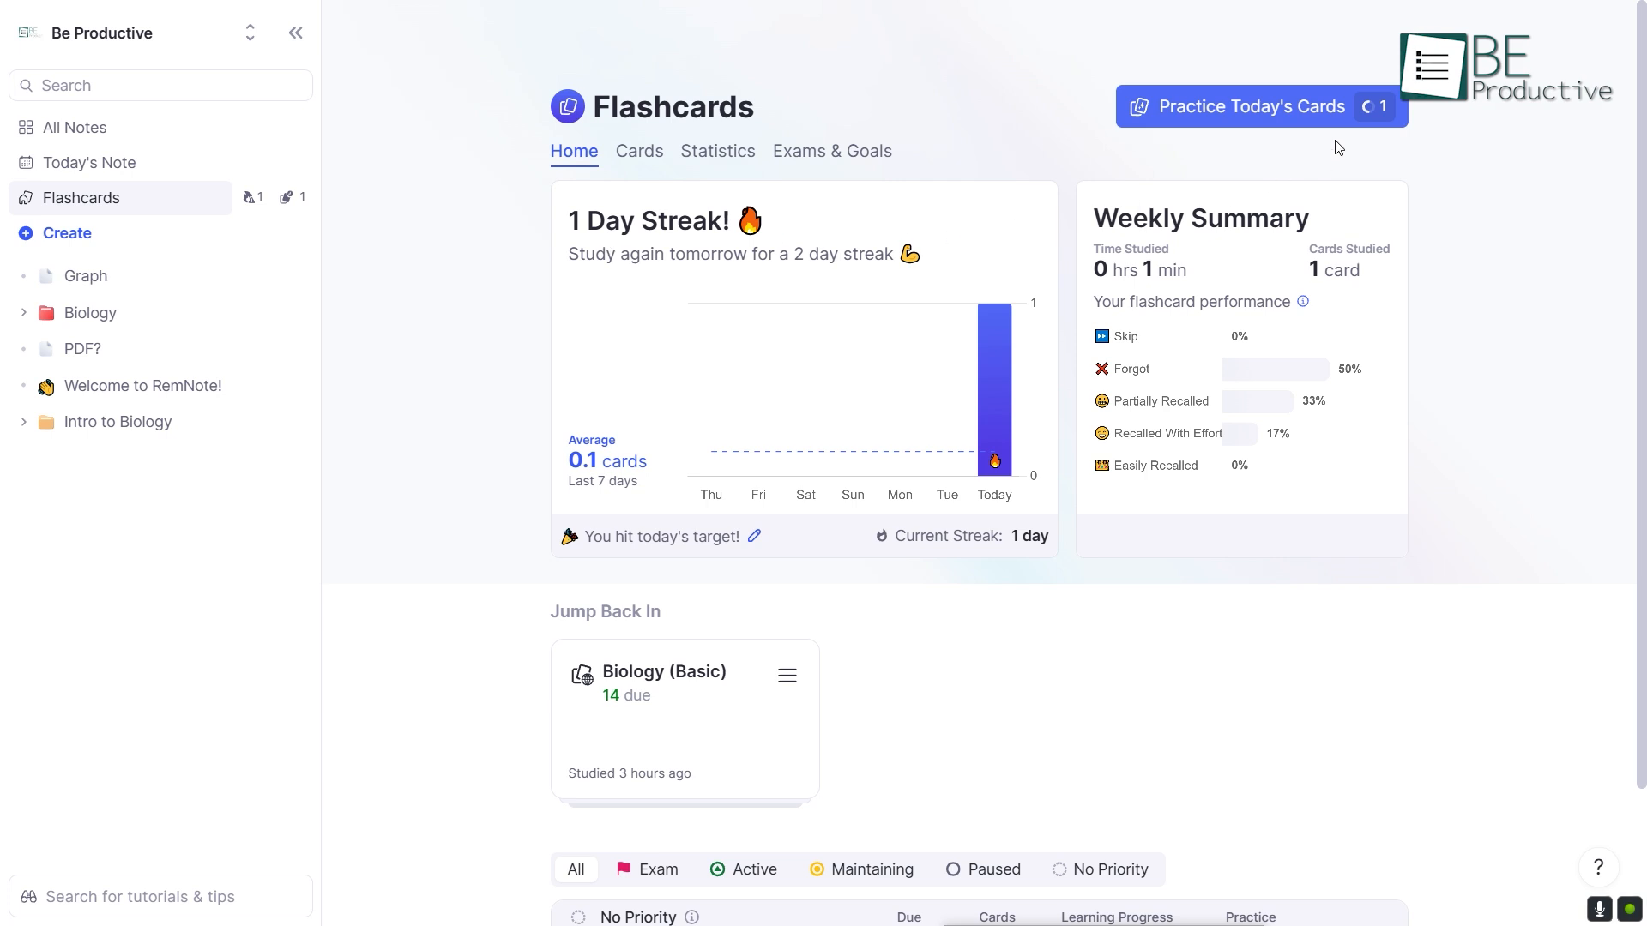
# Review the item types that can be created from All Notes, including the plan limit on Upload & Annotate File.
pyautogui.moveTo(1286, 120)
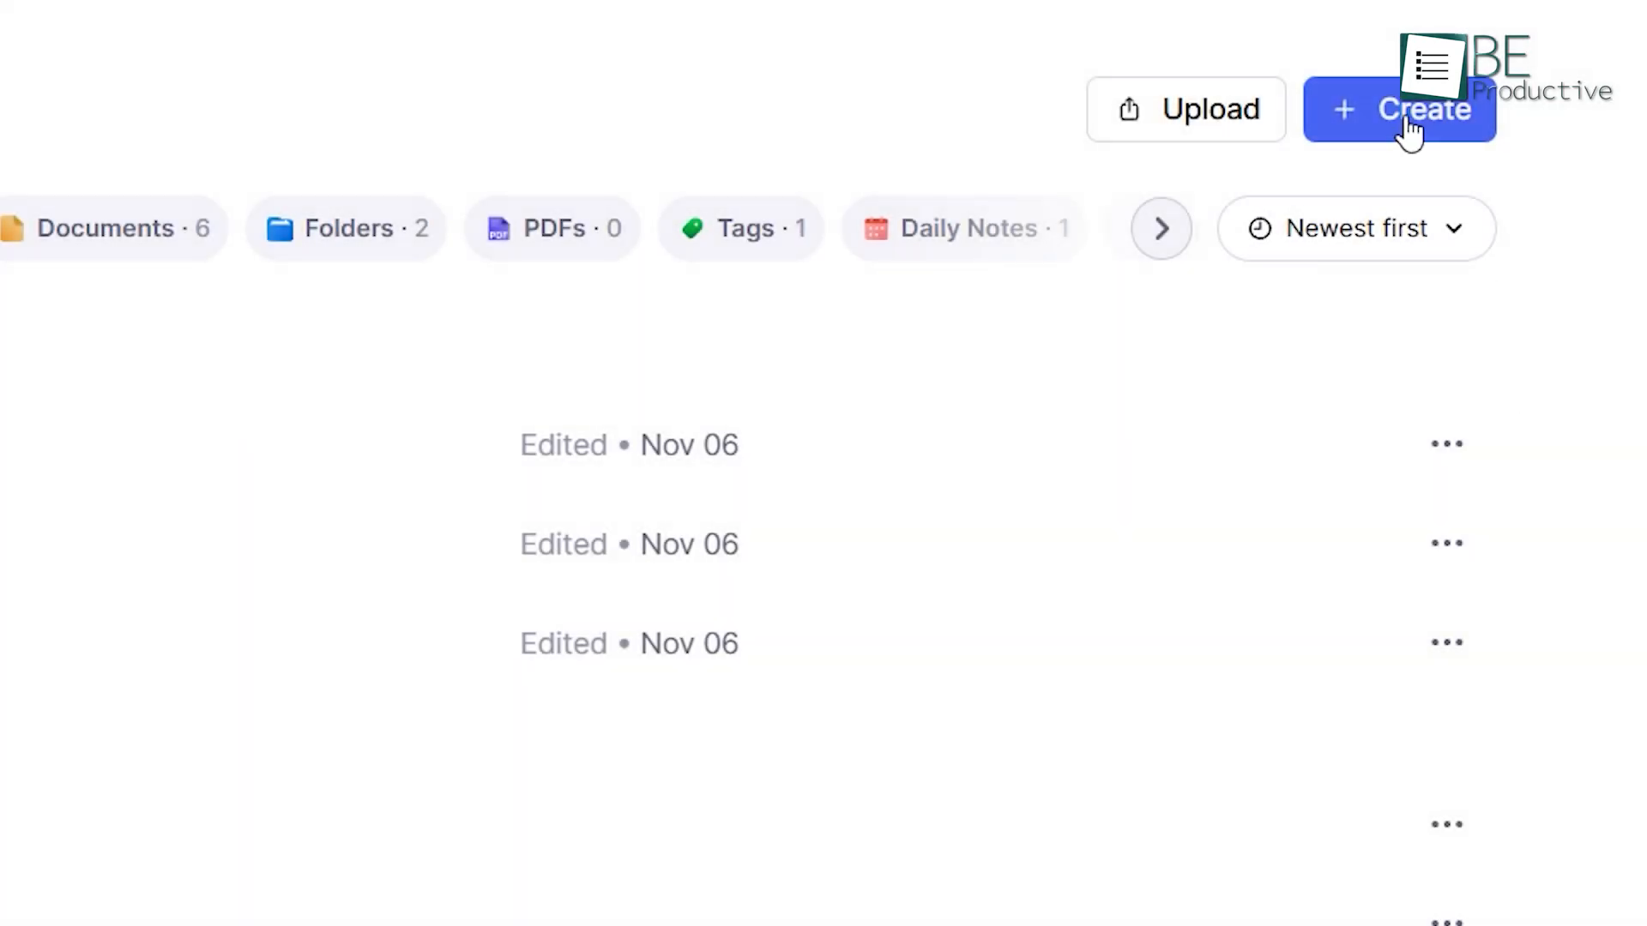
pyautogui.click(1411, 130)
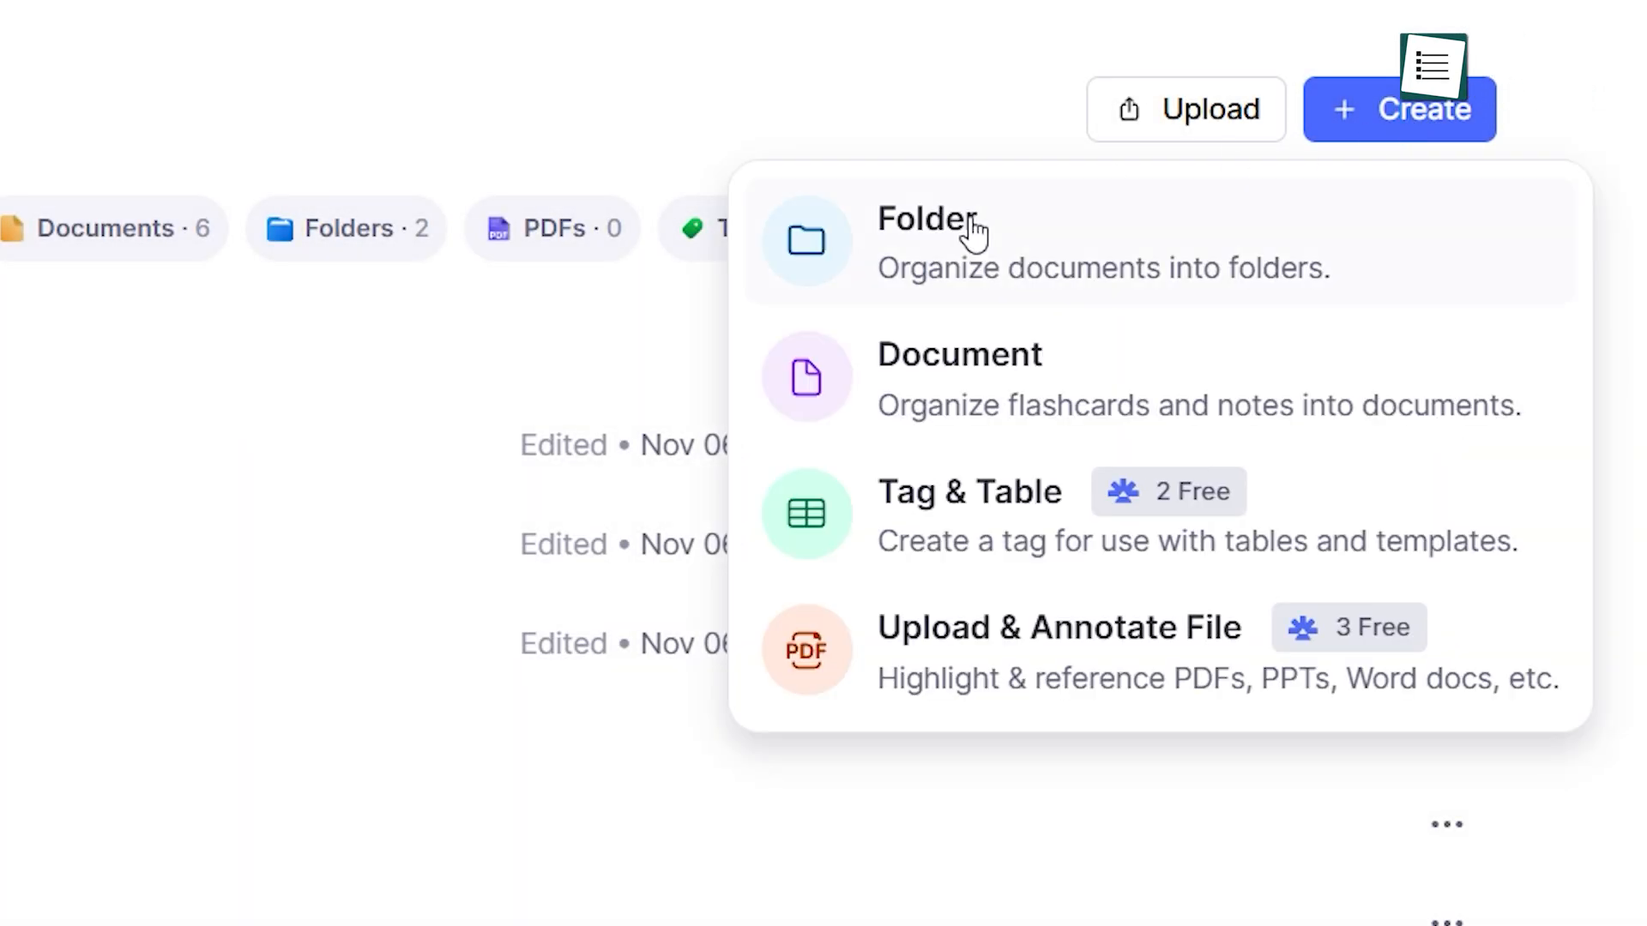
pyautogui.moveTo(1327, 659)
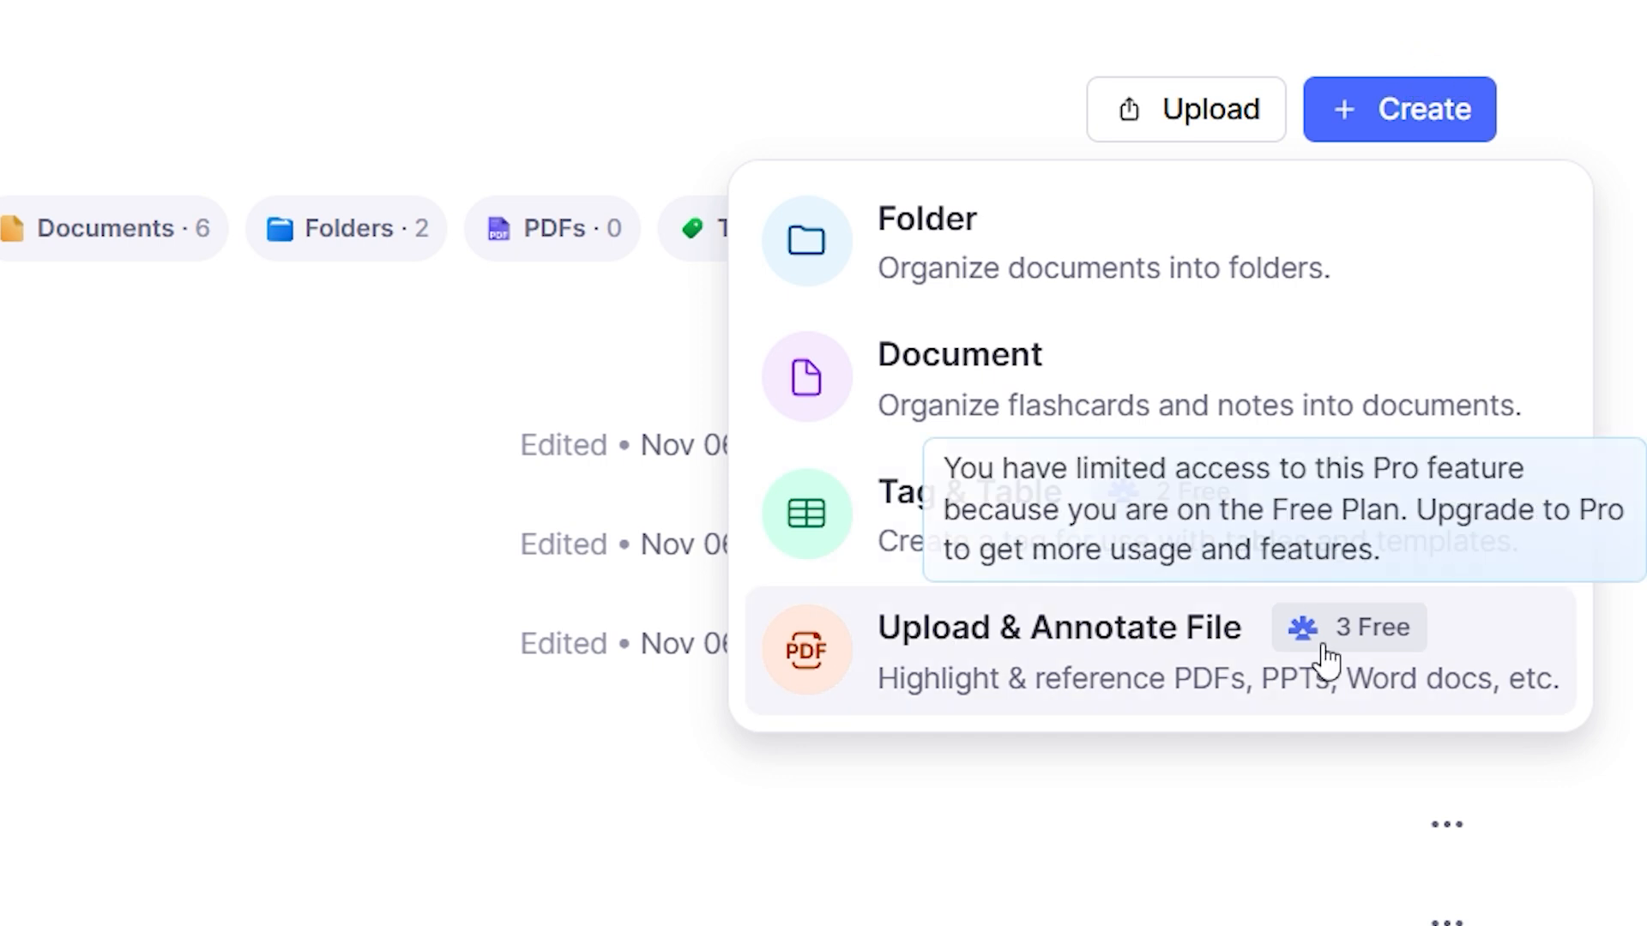
pyautogui.click(541, 84)
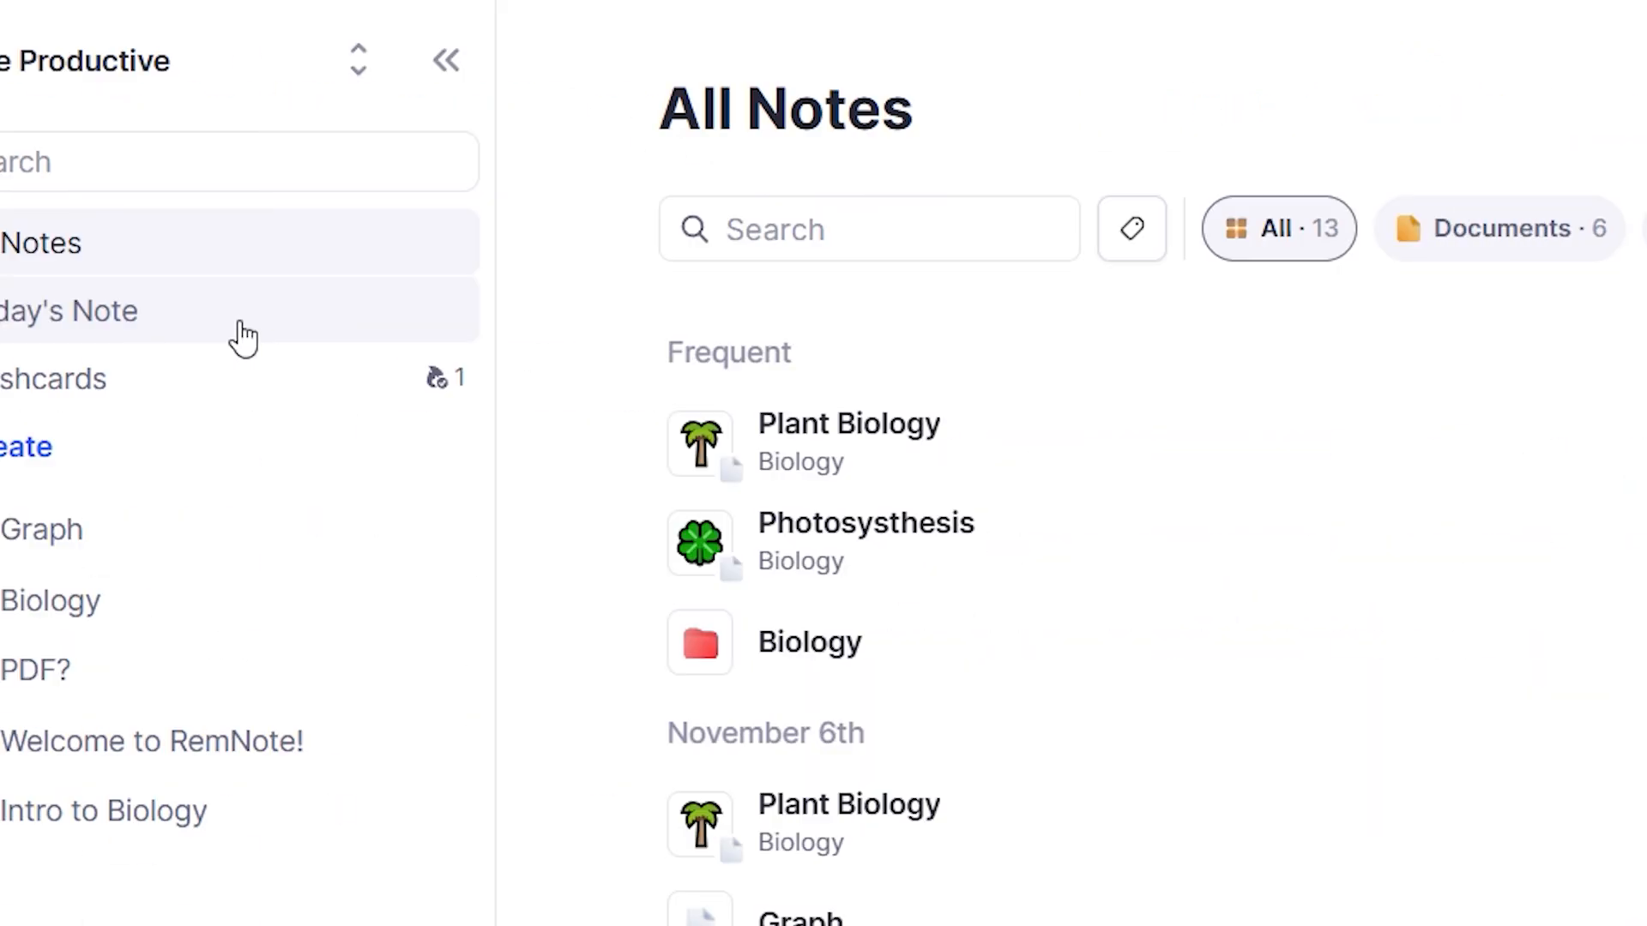
# Open today's note and add "topic 1" as a nested bullet under "part one" below the Biology 2nd Chapter heading.
pyautogui.click(359, 325)
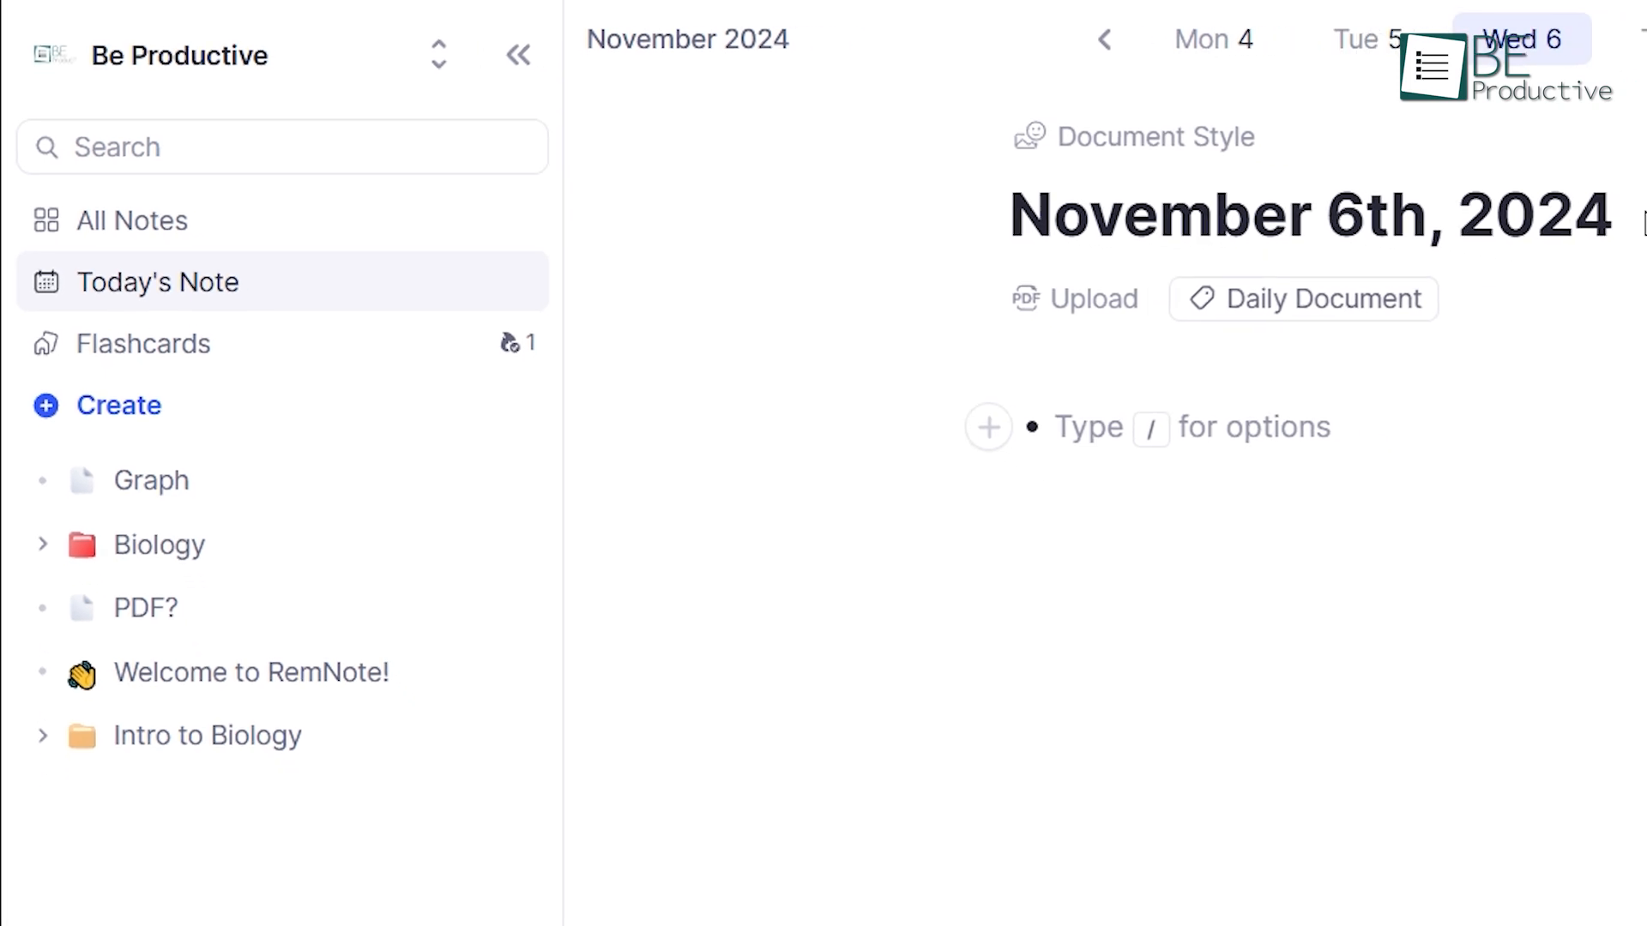
pyautogui.moveTo(665, 140); pyautogui.dragTo(931, 141)
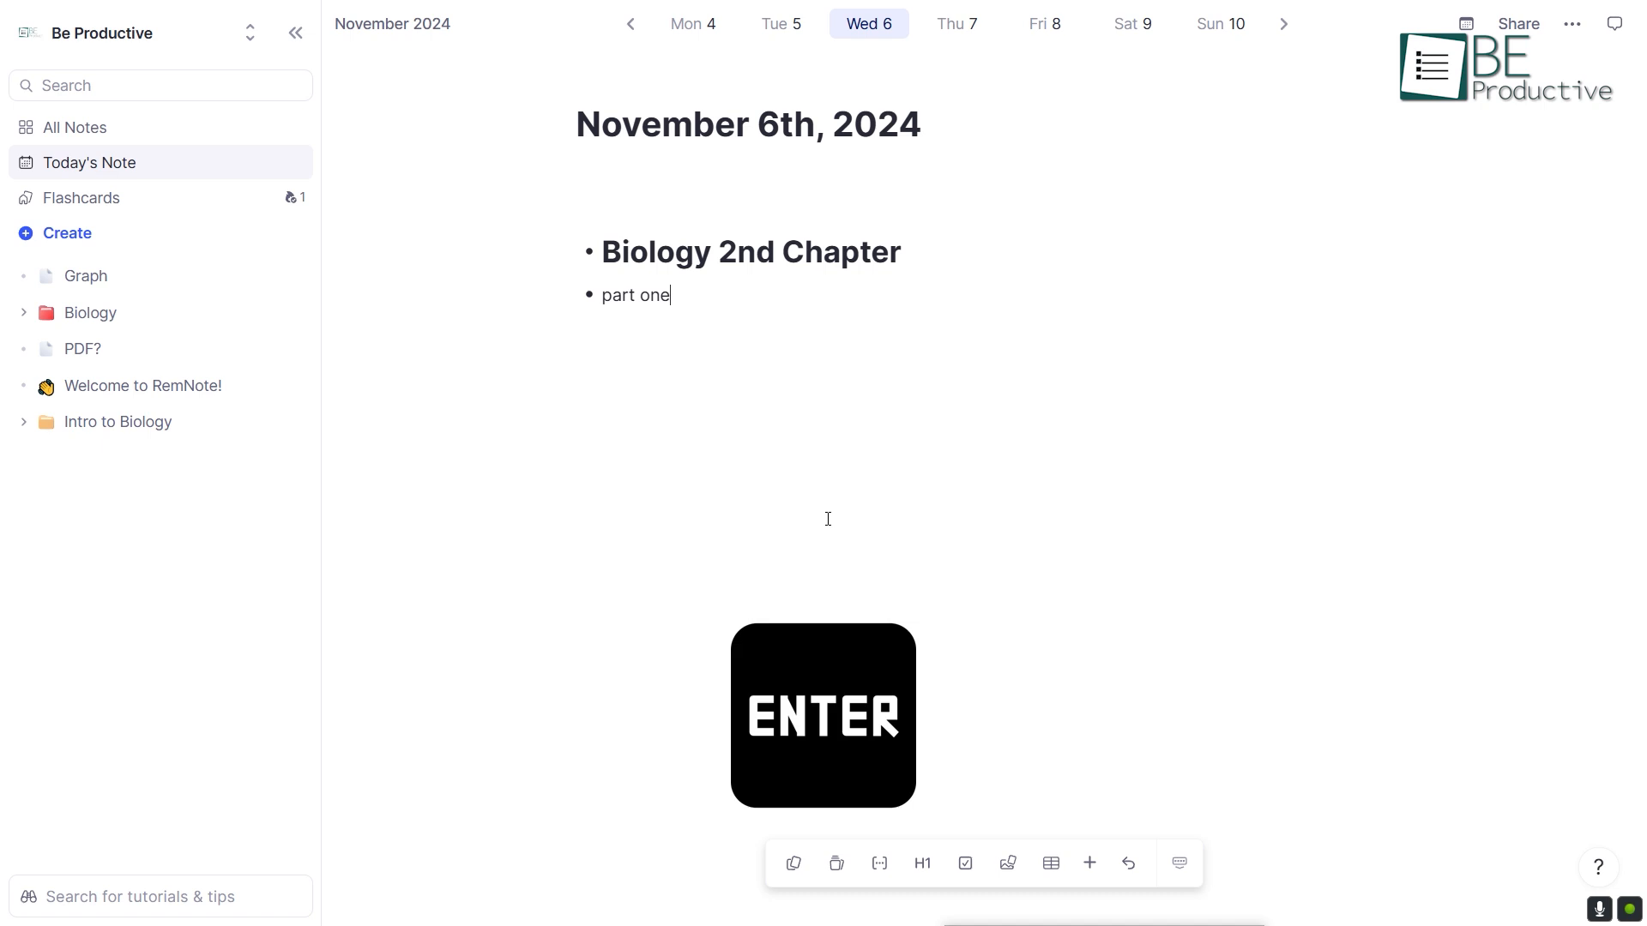
pyautogui.press('Tab')
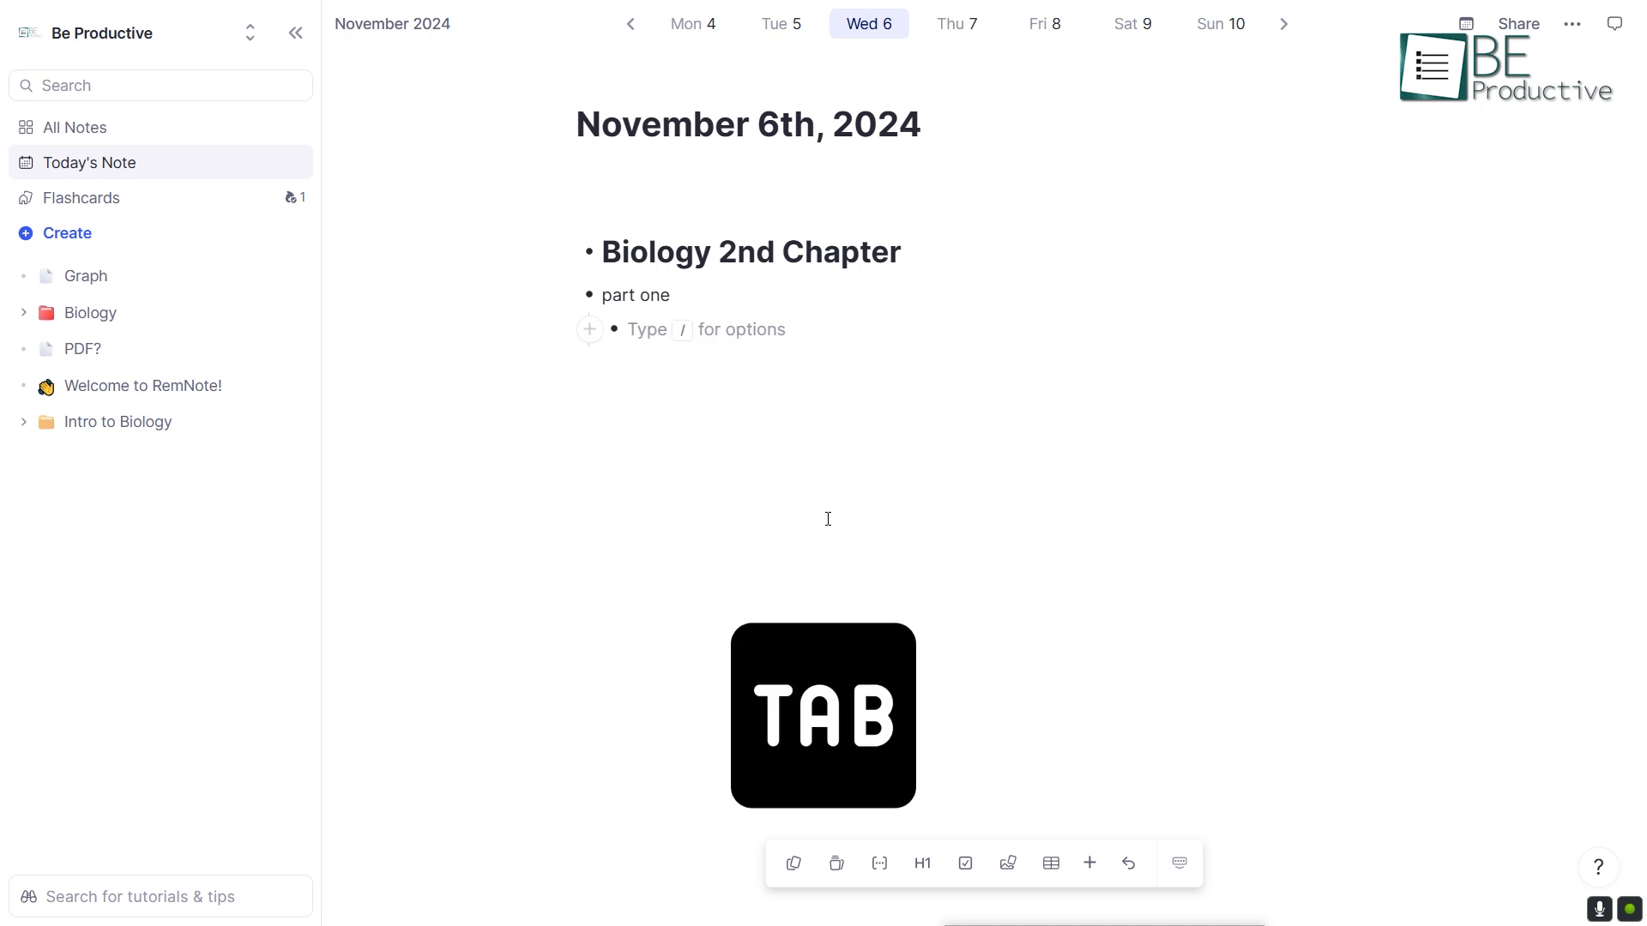
pyautogui.write('topic 1')
pyautogui.press('Return')
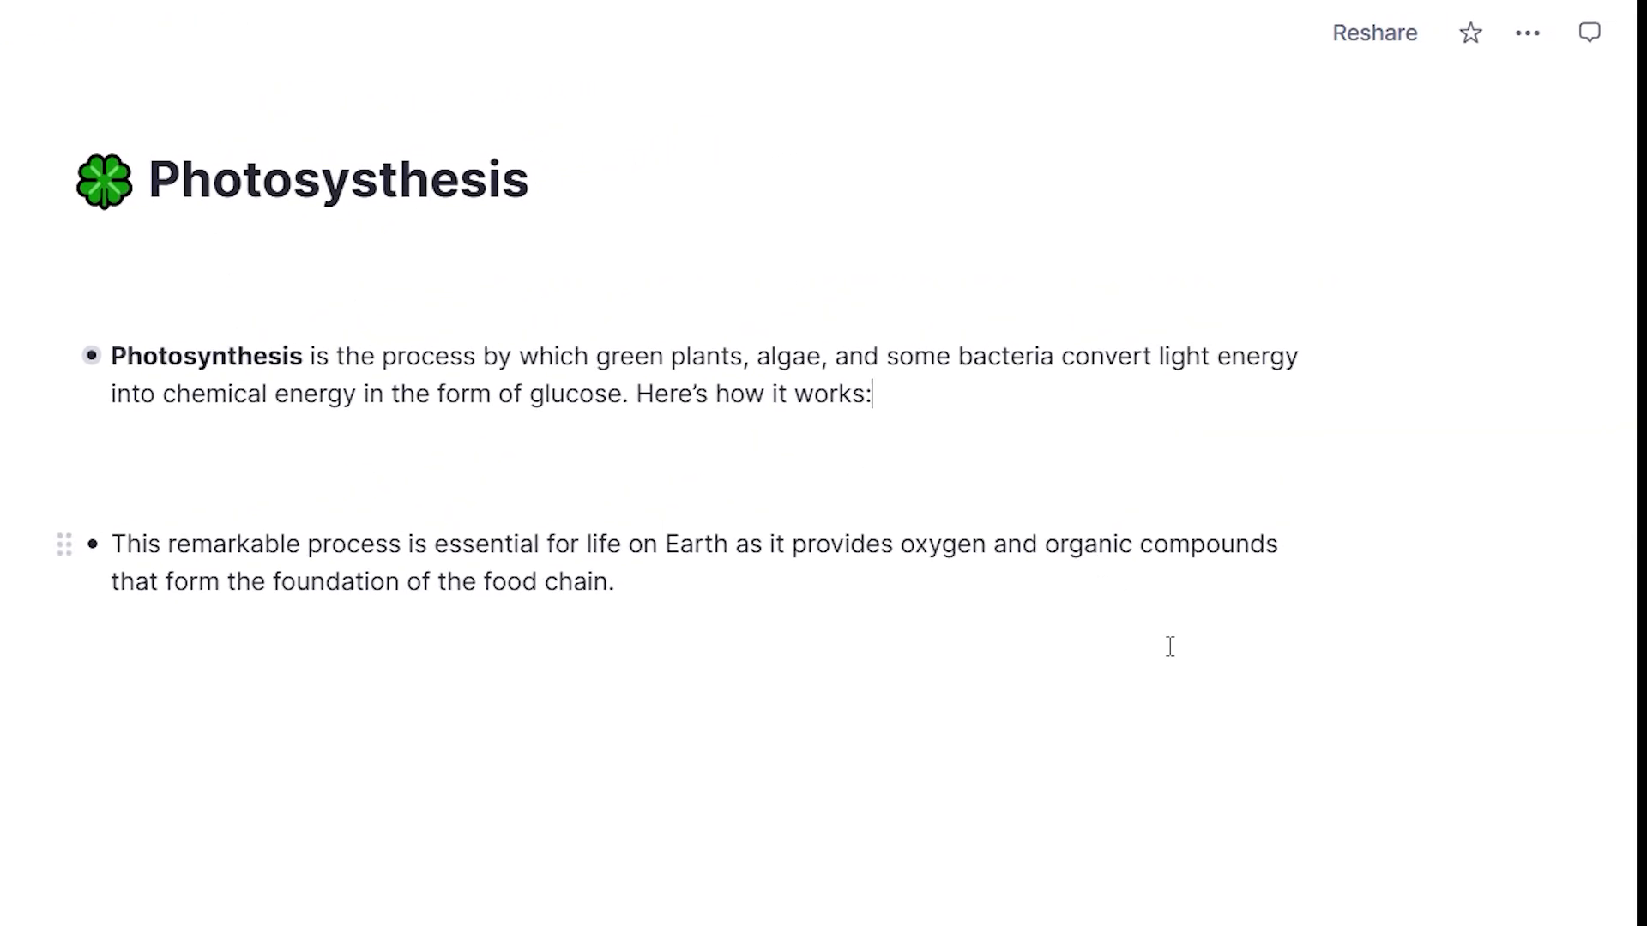
# Turn the main Photosynthesis bullet into a flashcard, generate an AI definition for its answer, and open the card's settings.
pyautogui.write('==')
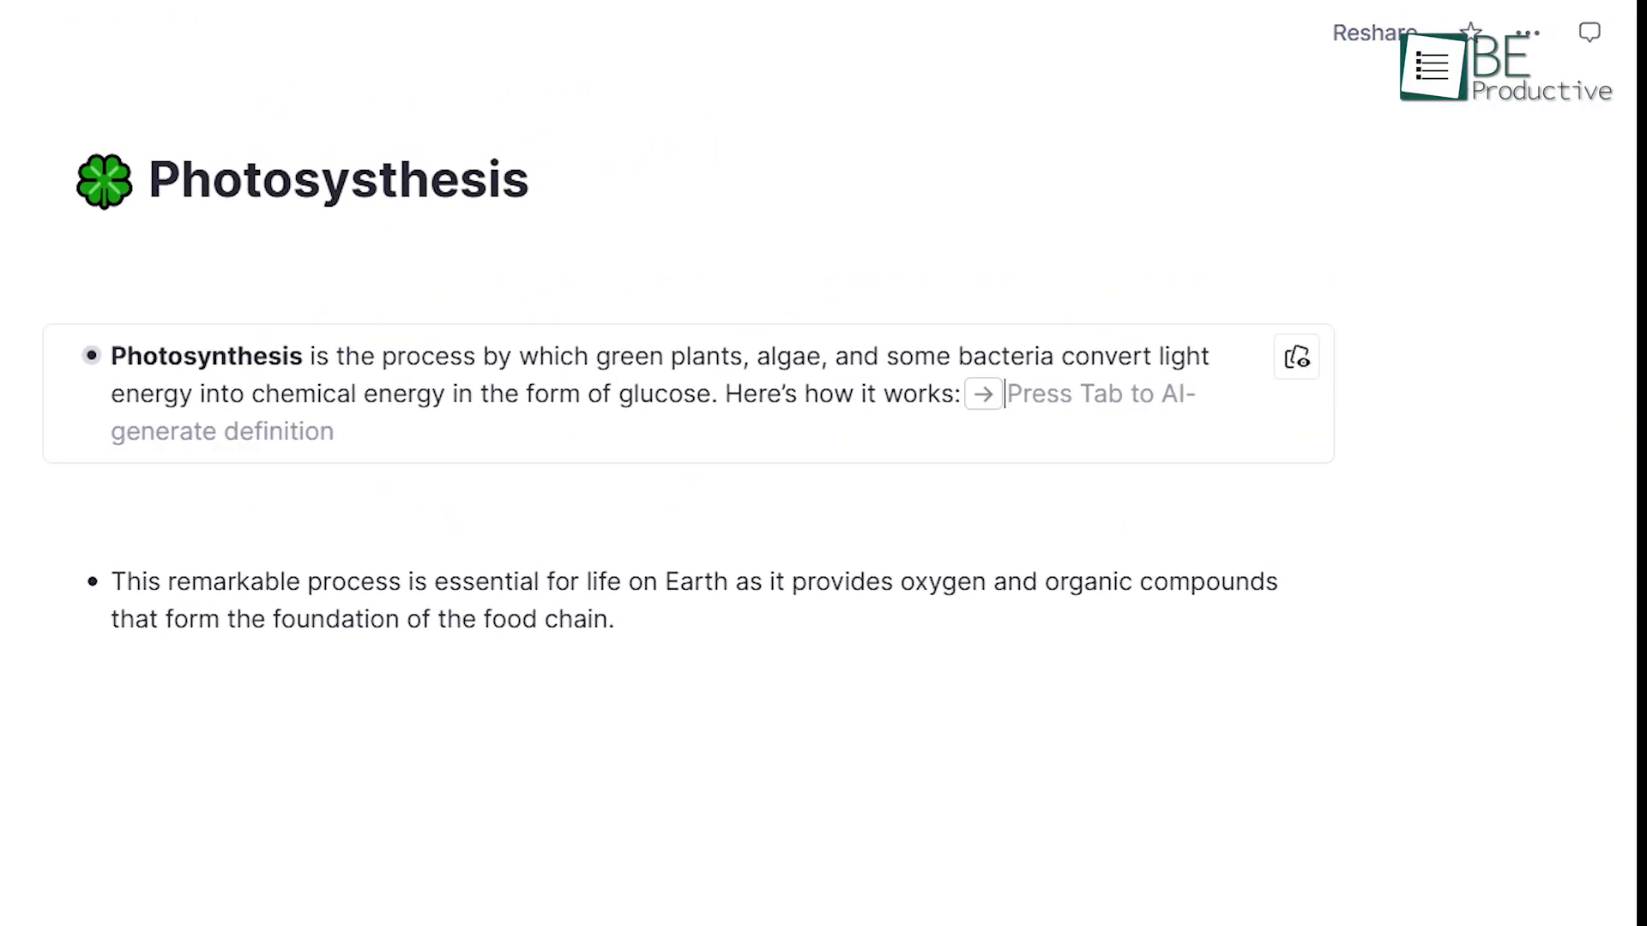
pyautogui.press('Tab')
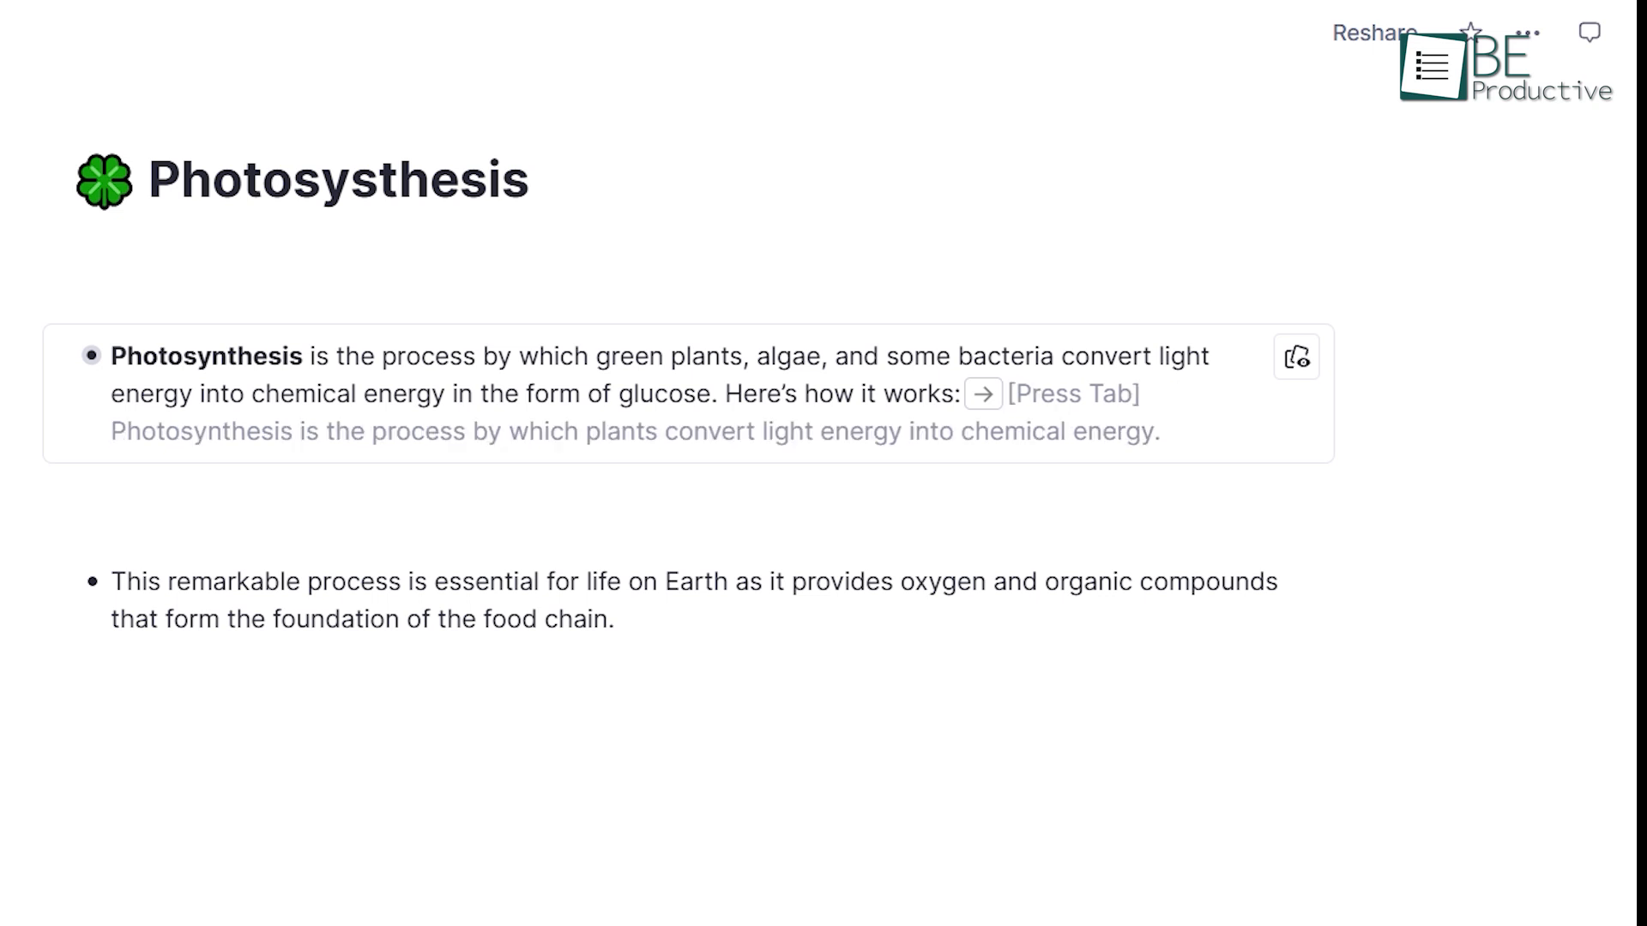
pyautogui.click(984, 396)
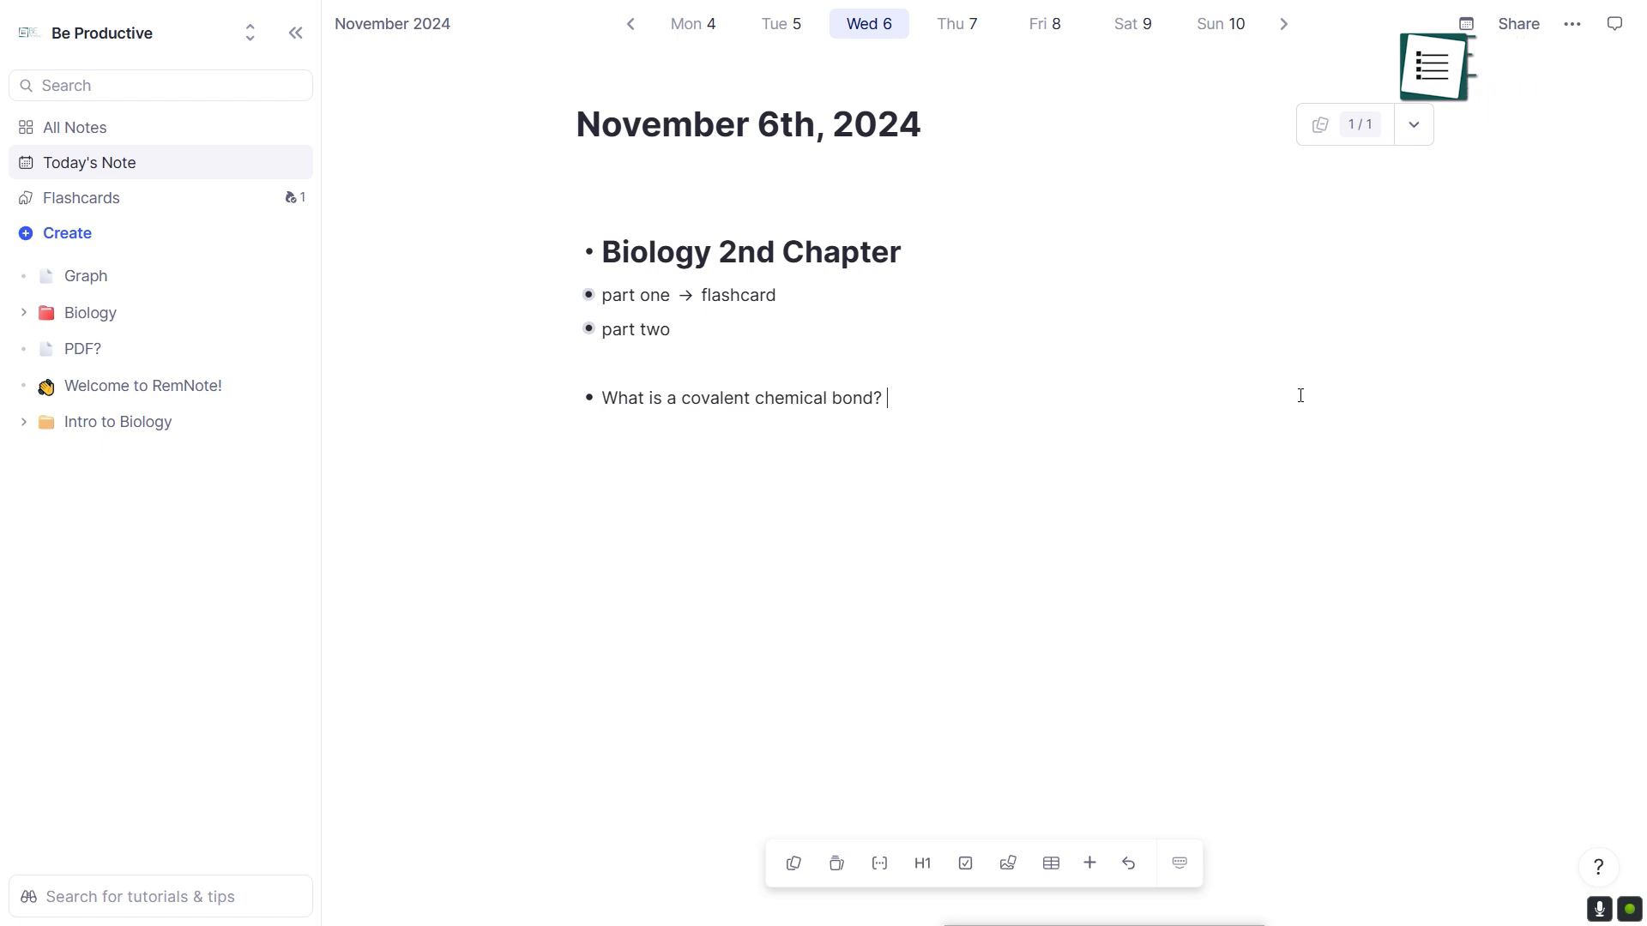
# Turn the question "What is a covalent chemical bond?" in today's note into a flashcard.
pyautogui.write('=')
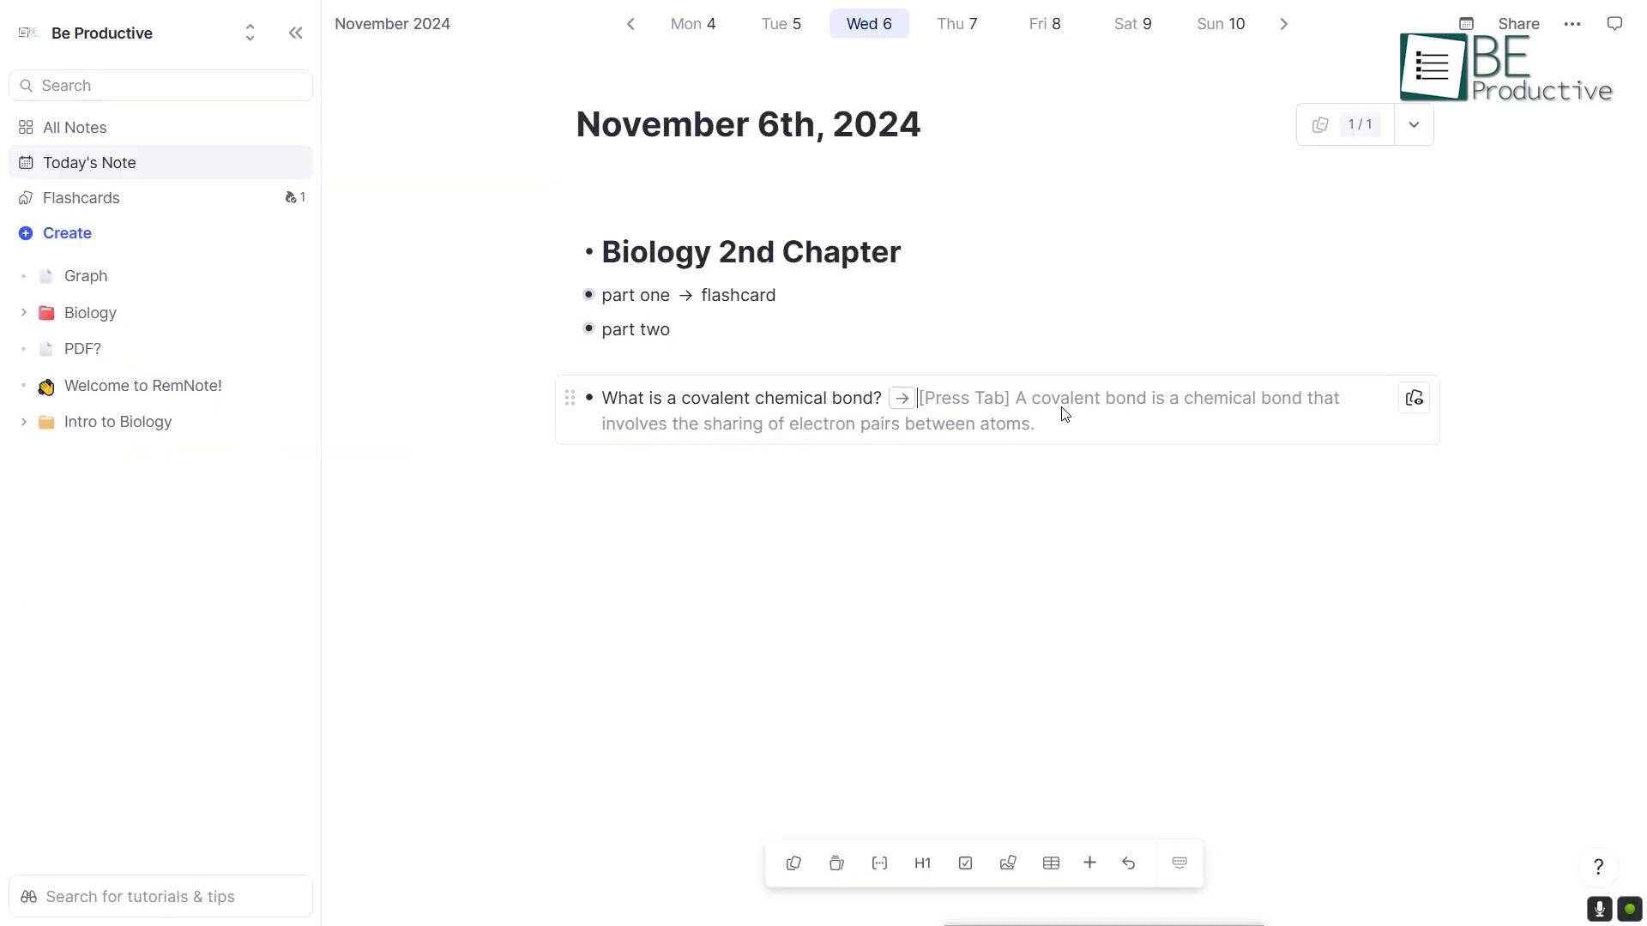
# Enter "A bond where a pair of electrons are shared." as the covalent bond question's answer and choose the Single-Line Card type.
pyautogui.write('A bond where a pair of electrons are shared.')
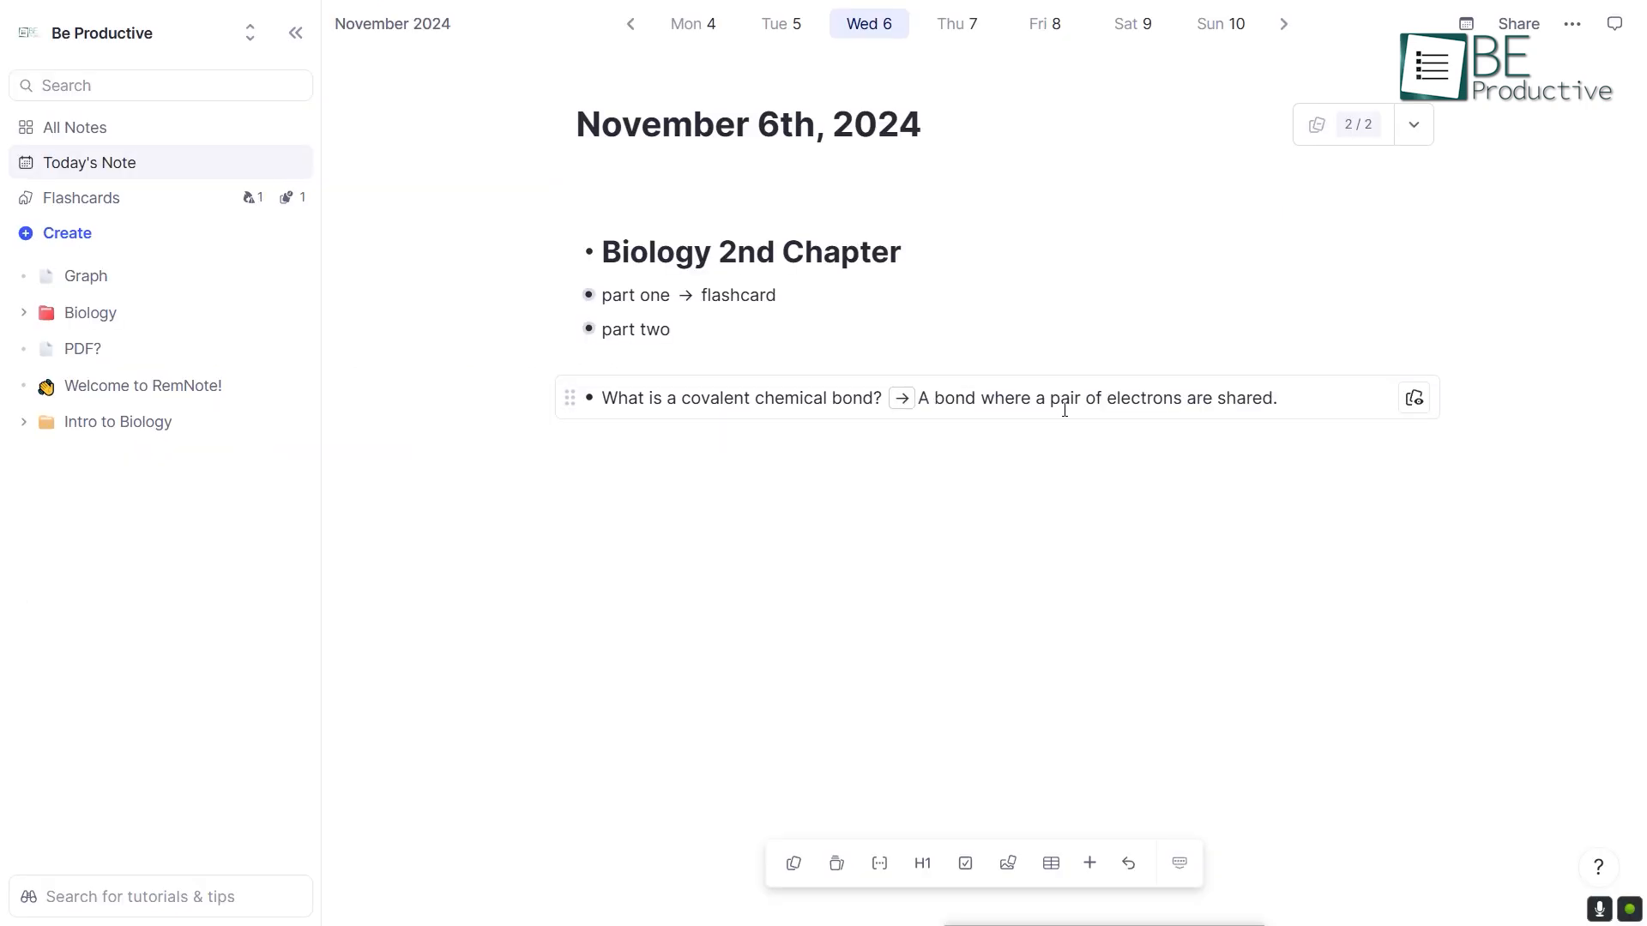
pyautogui.click(903, 399)
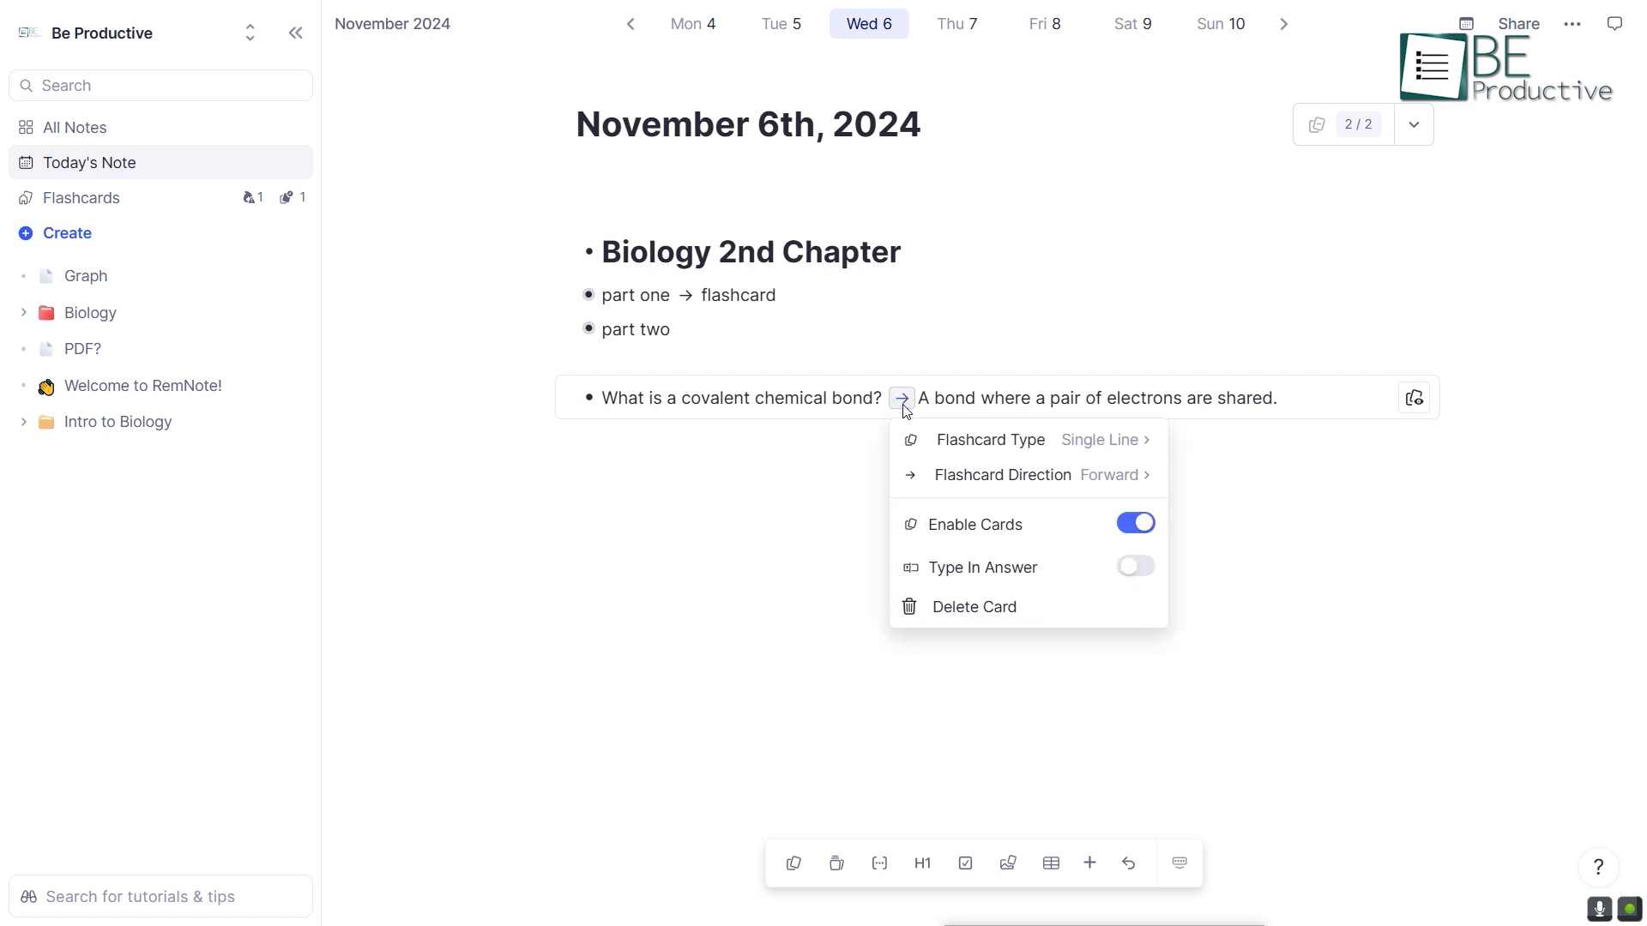
pyautogui.click(978, 446)
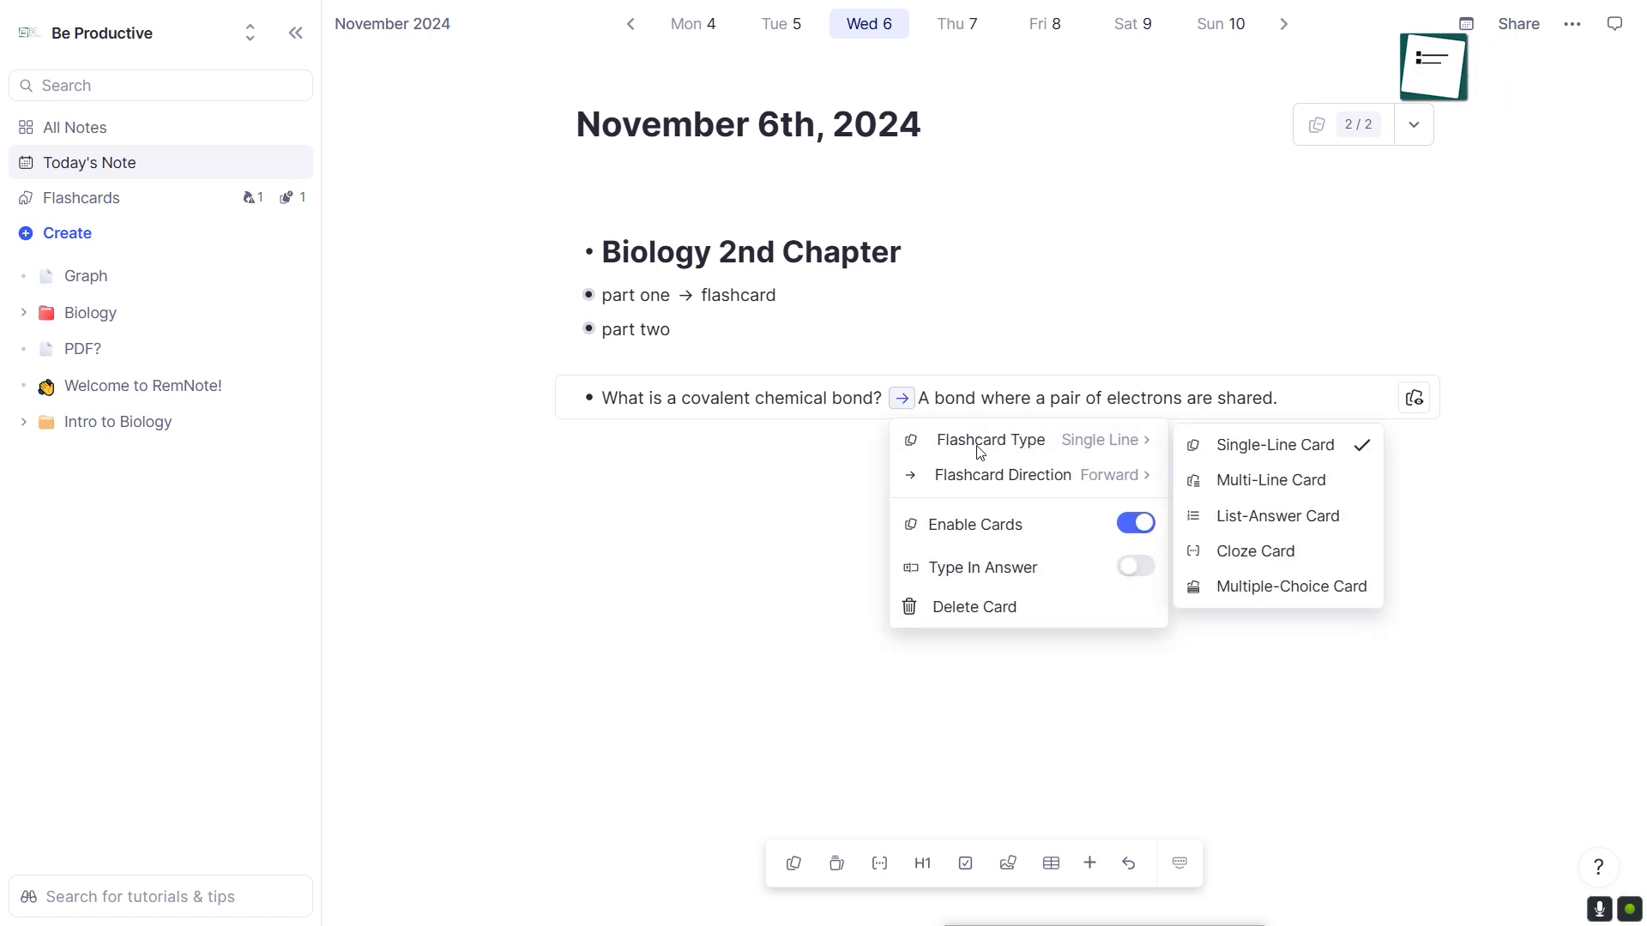
pyautogui.click(1255, 447)
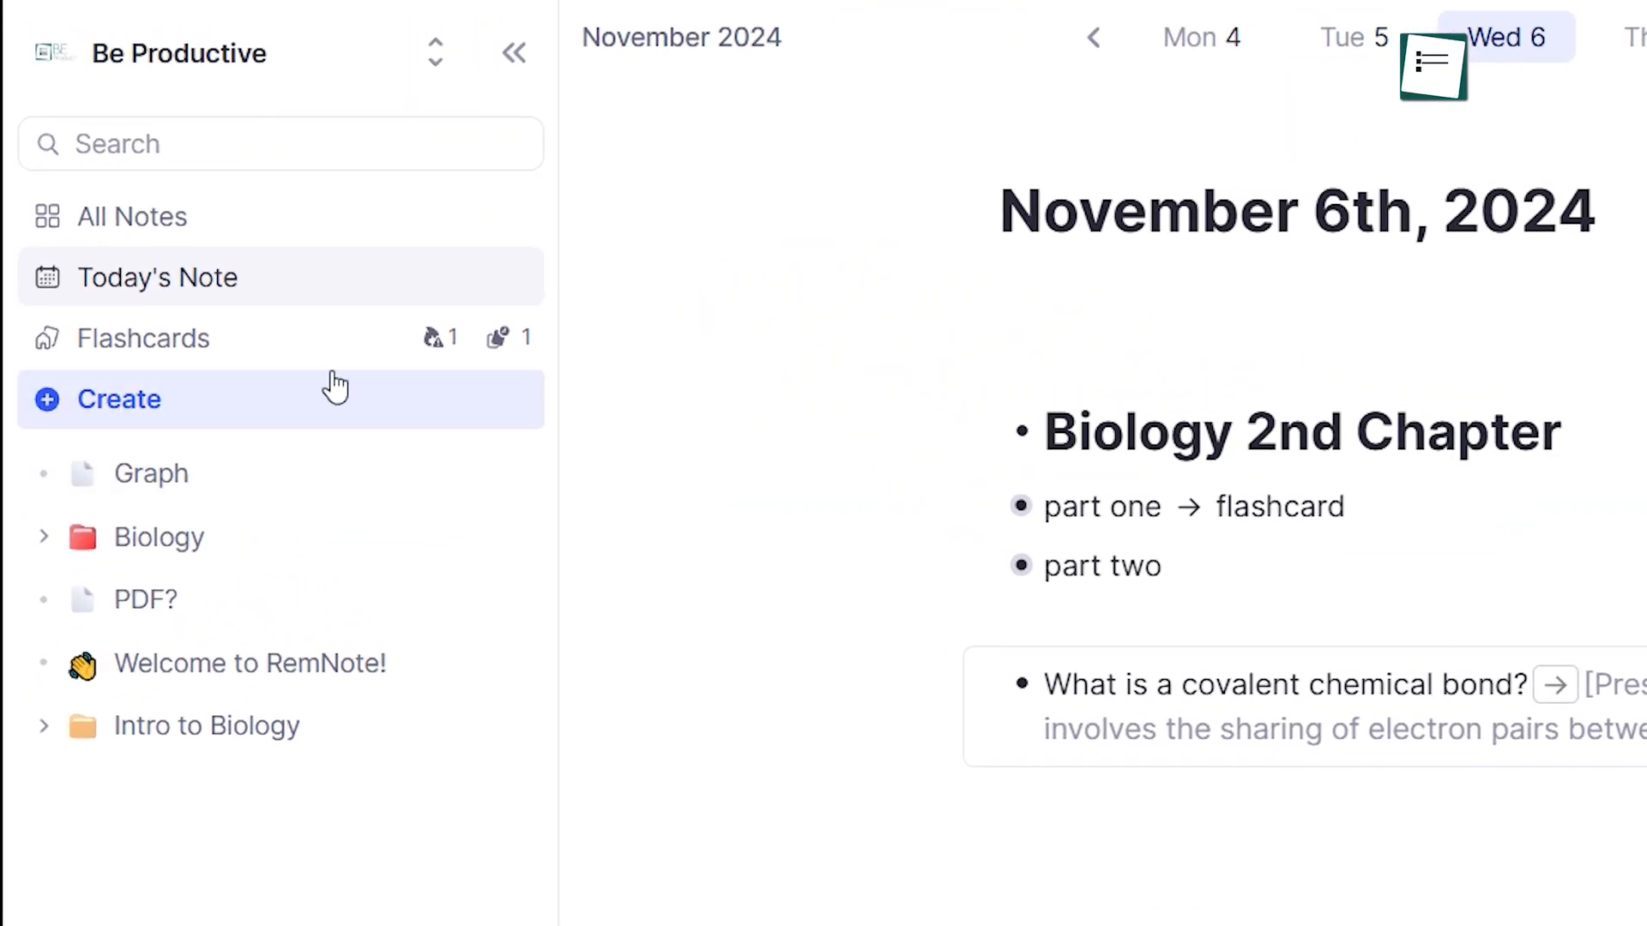
# Start practicing today's due flashcards and reveal the answer to the covalent chemical bond question.
pyautogui.click(252, 357)
pyautogui.moveTo(1075, 212)
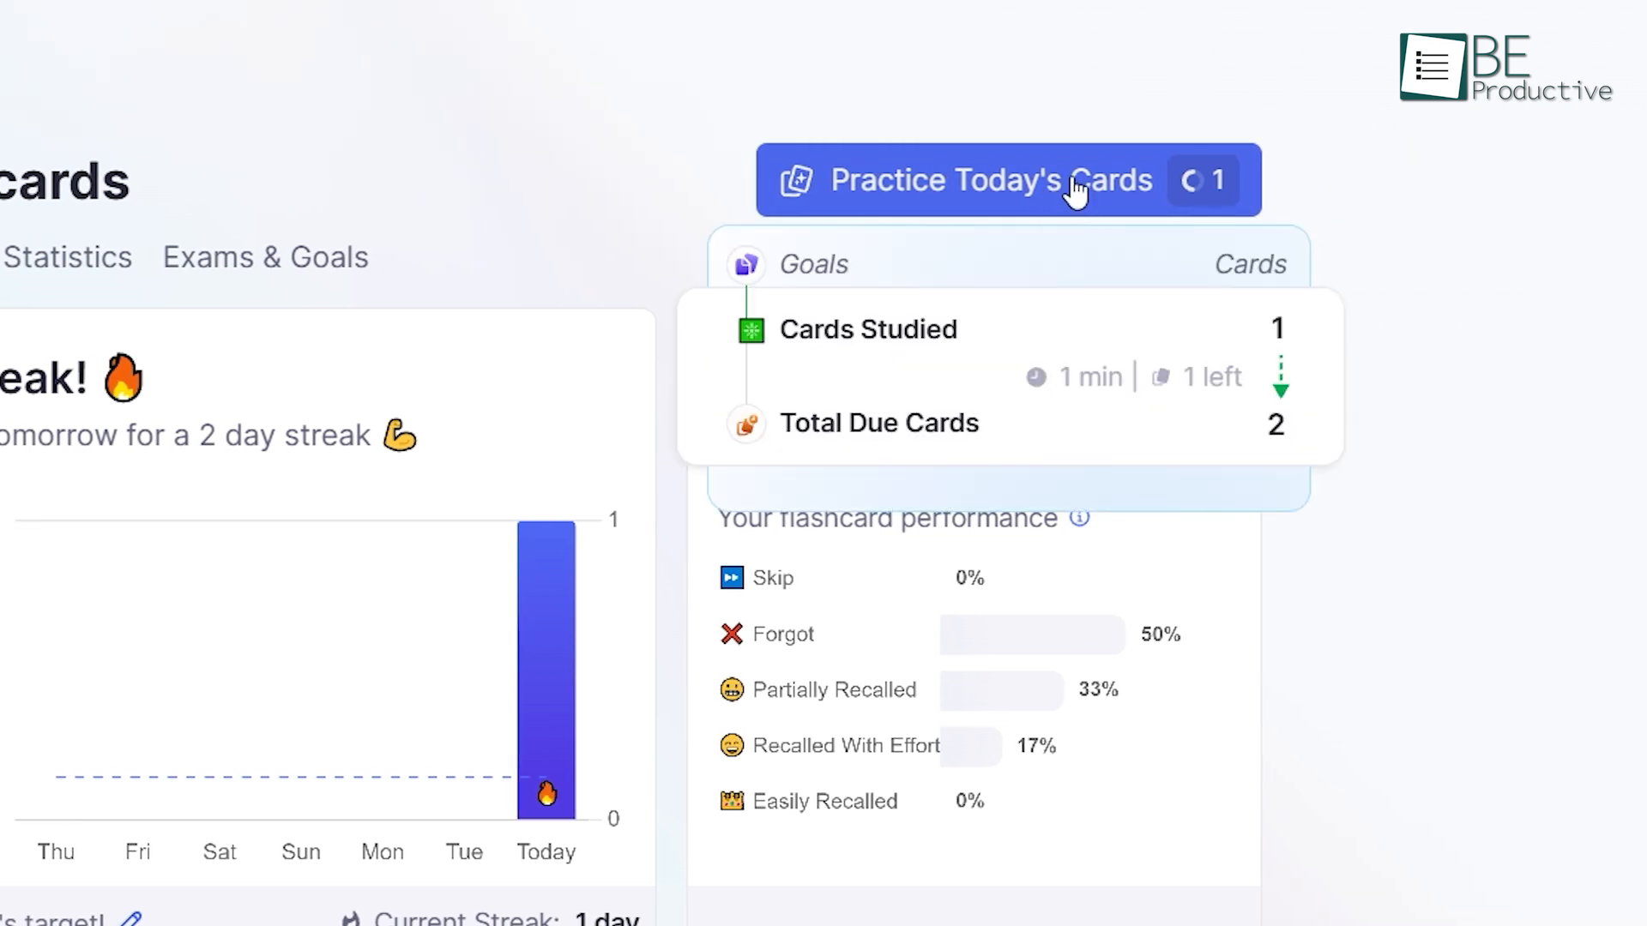
pyautogui.click(1071, 189)
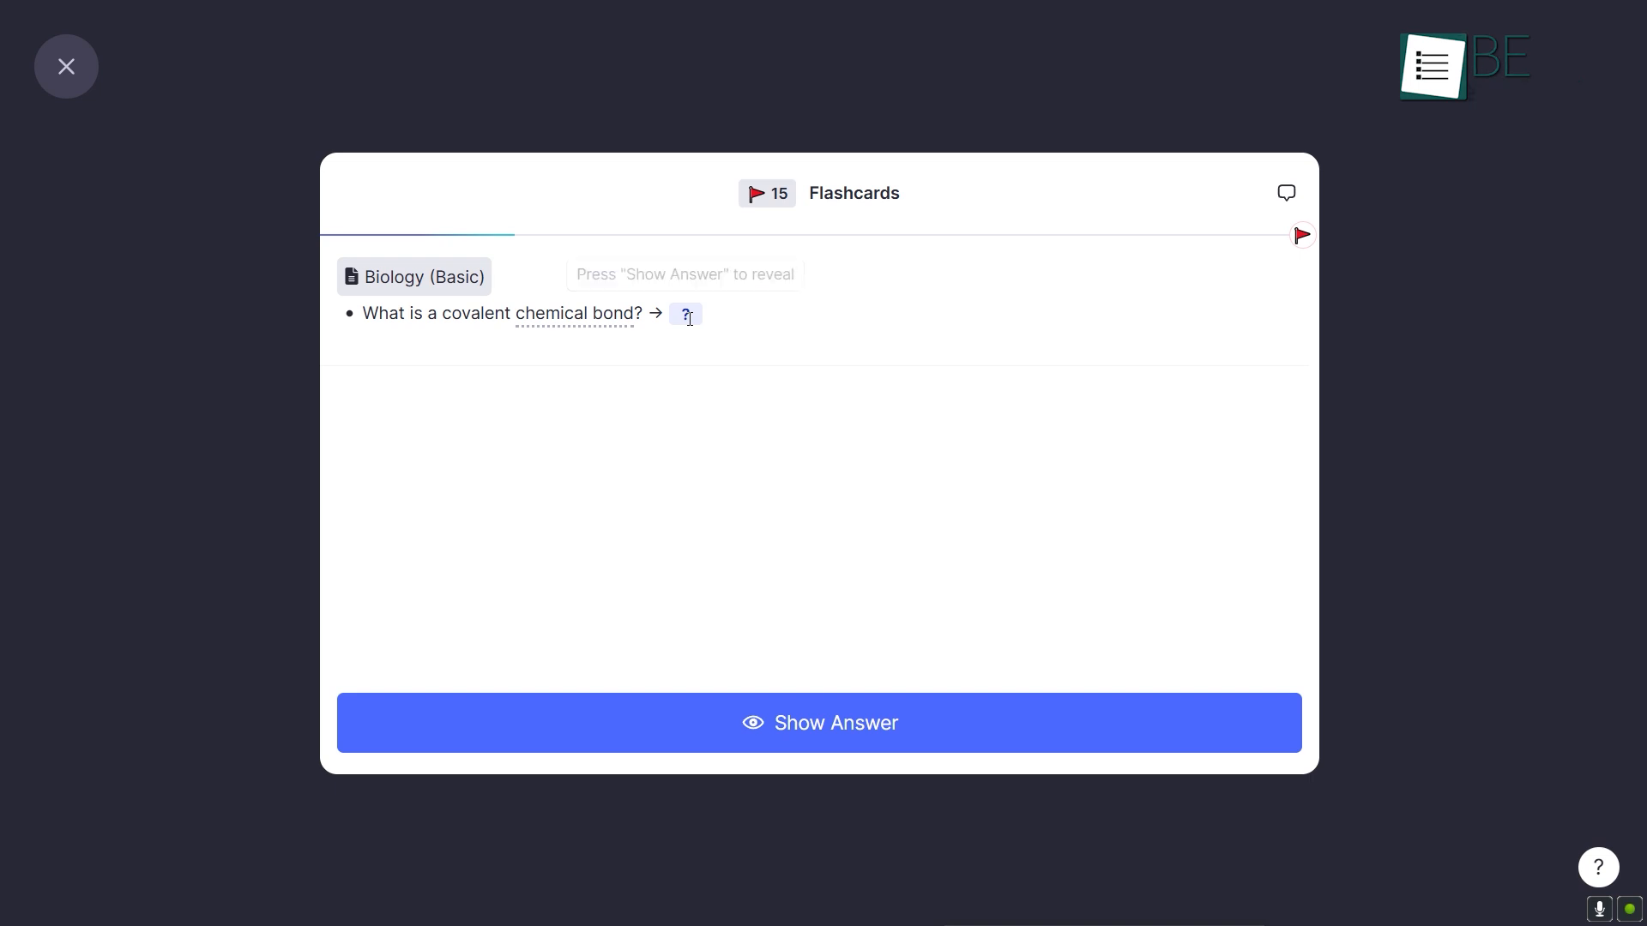
pyautogui.click(872, 729)
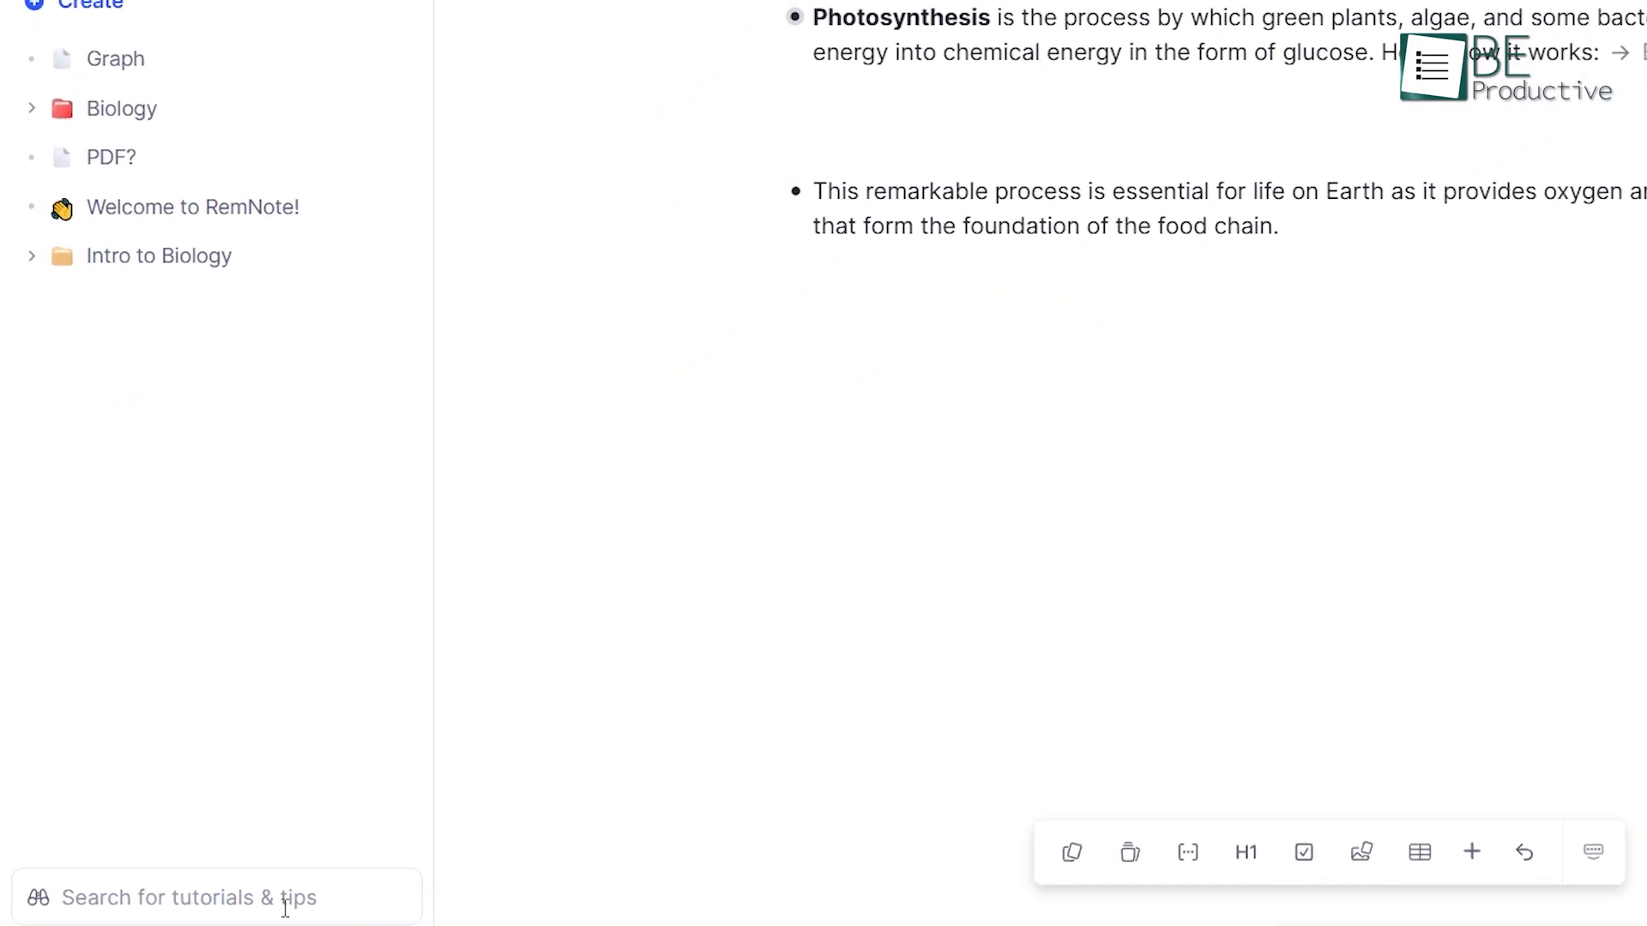
# Preview the "part one" flashcard in today's note and reveal its answer.
pyautogui.click(335, 901)
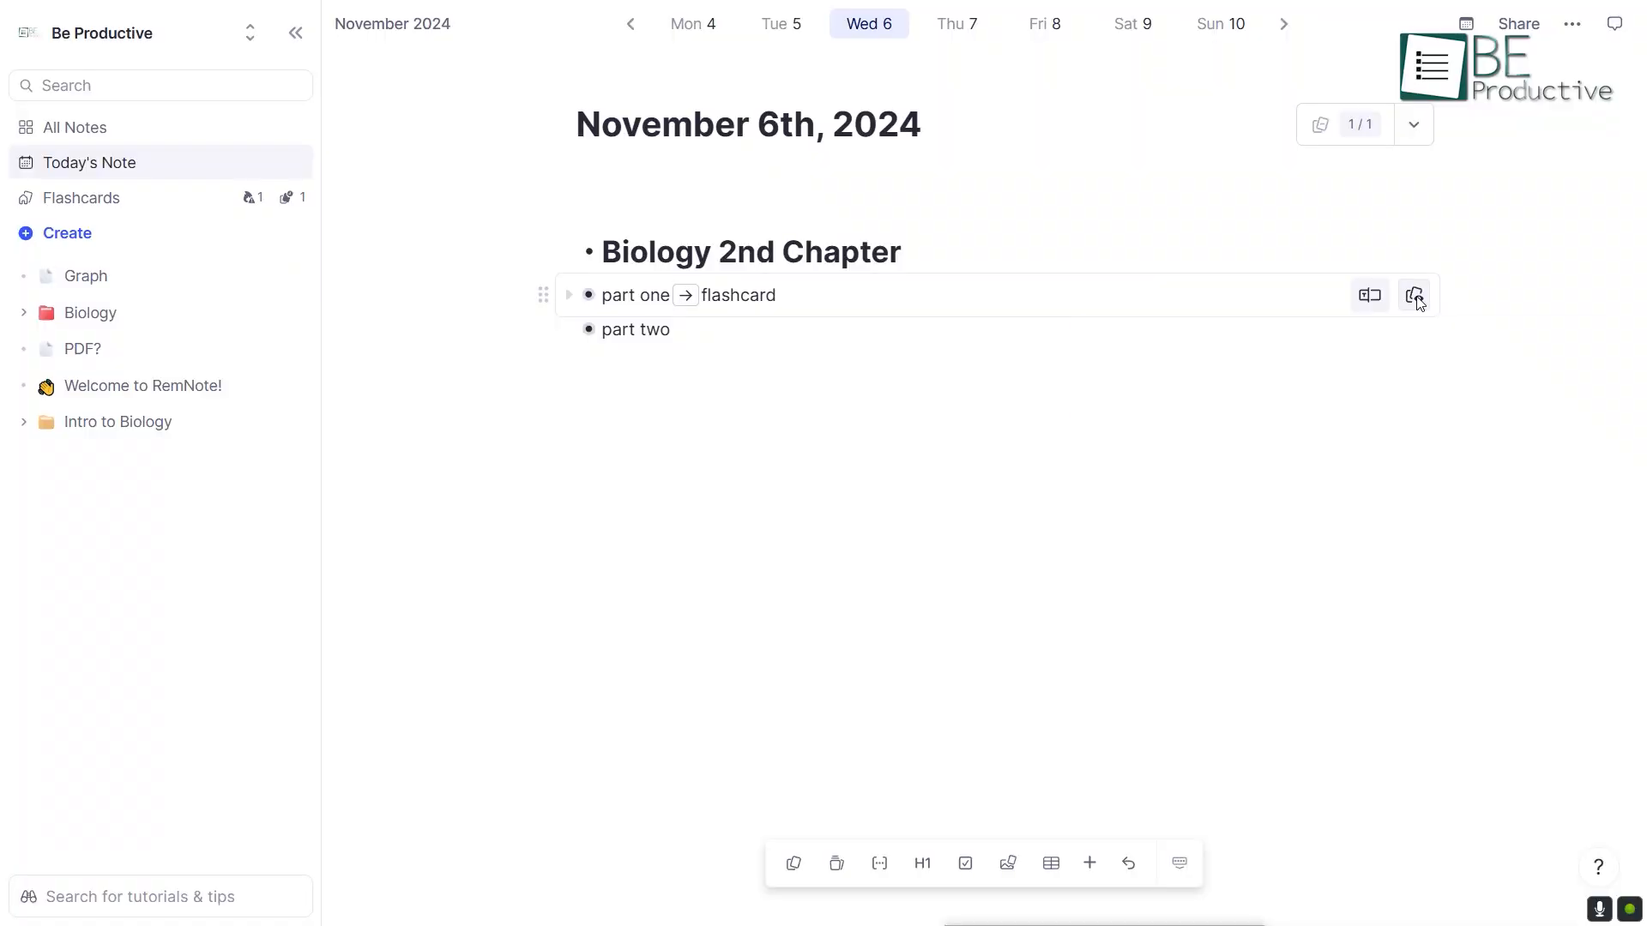
pyautogui.click(1414, 296)
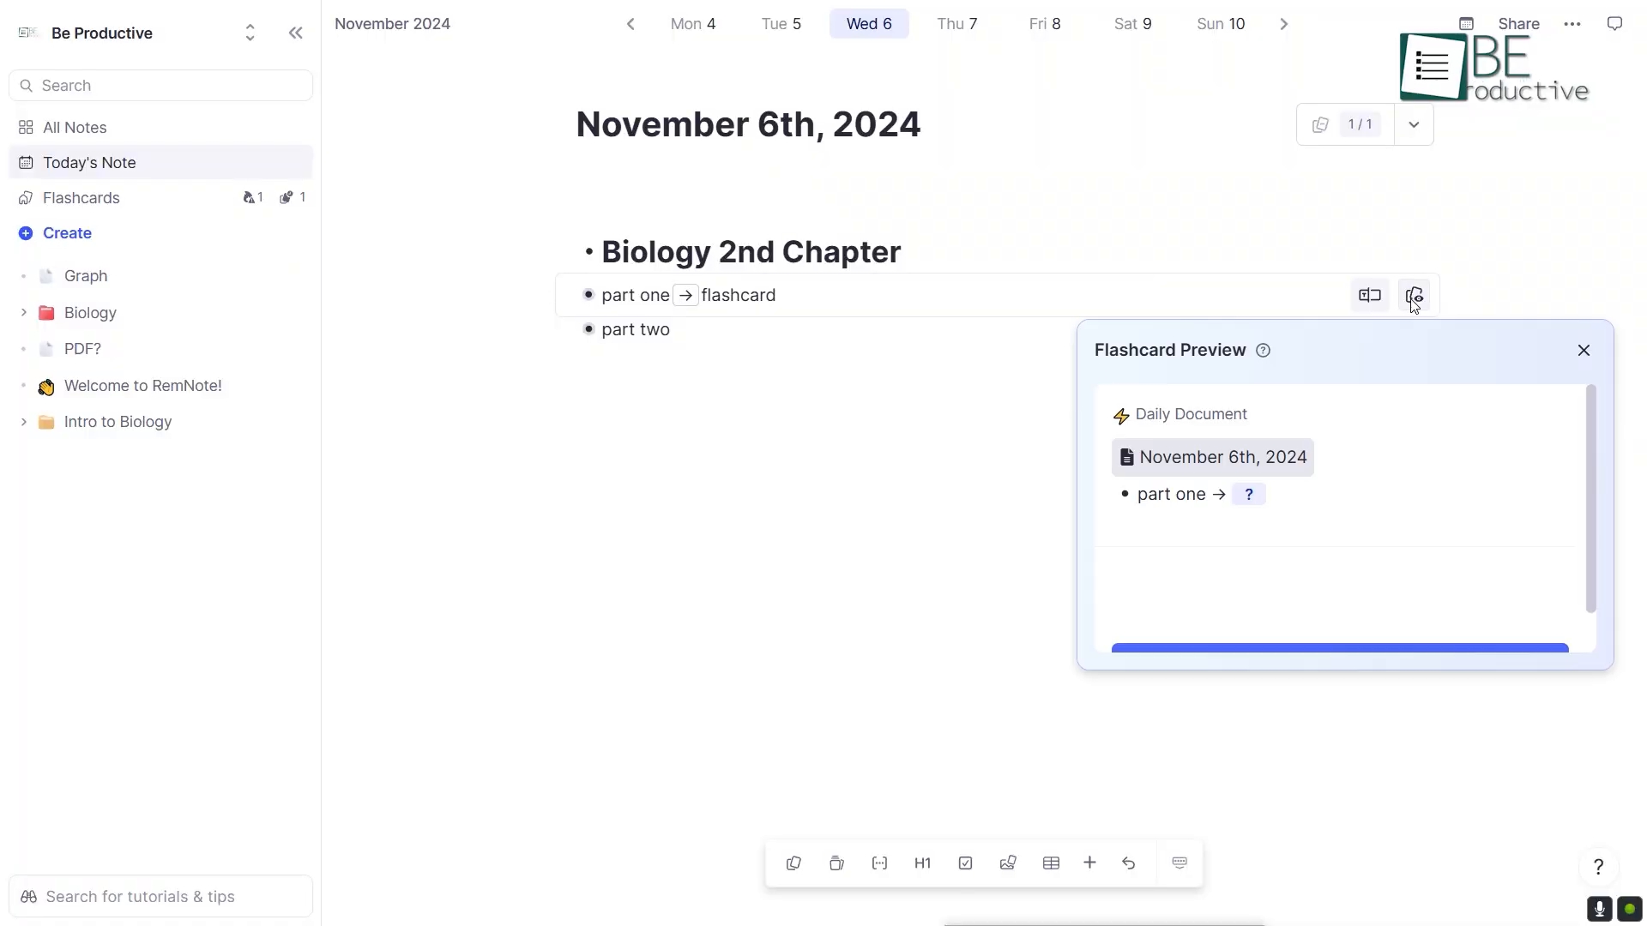
pyautogui.scroll(-1, 1267, 537)
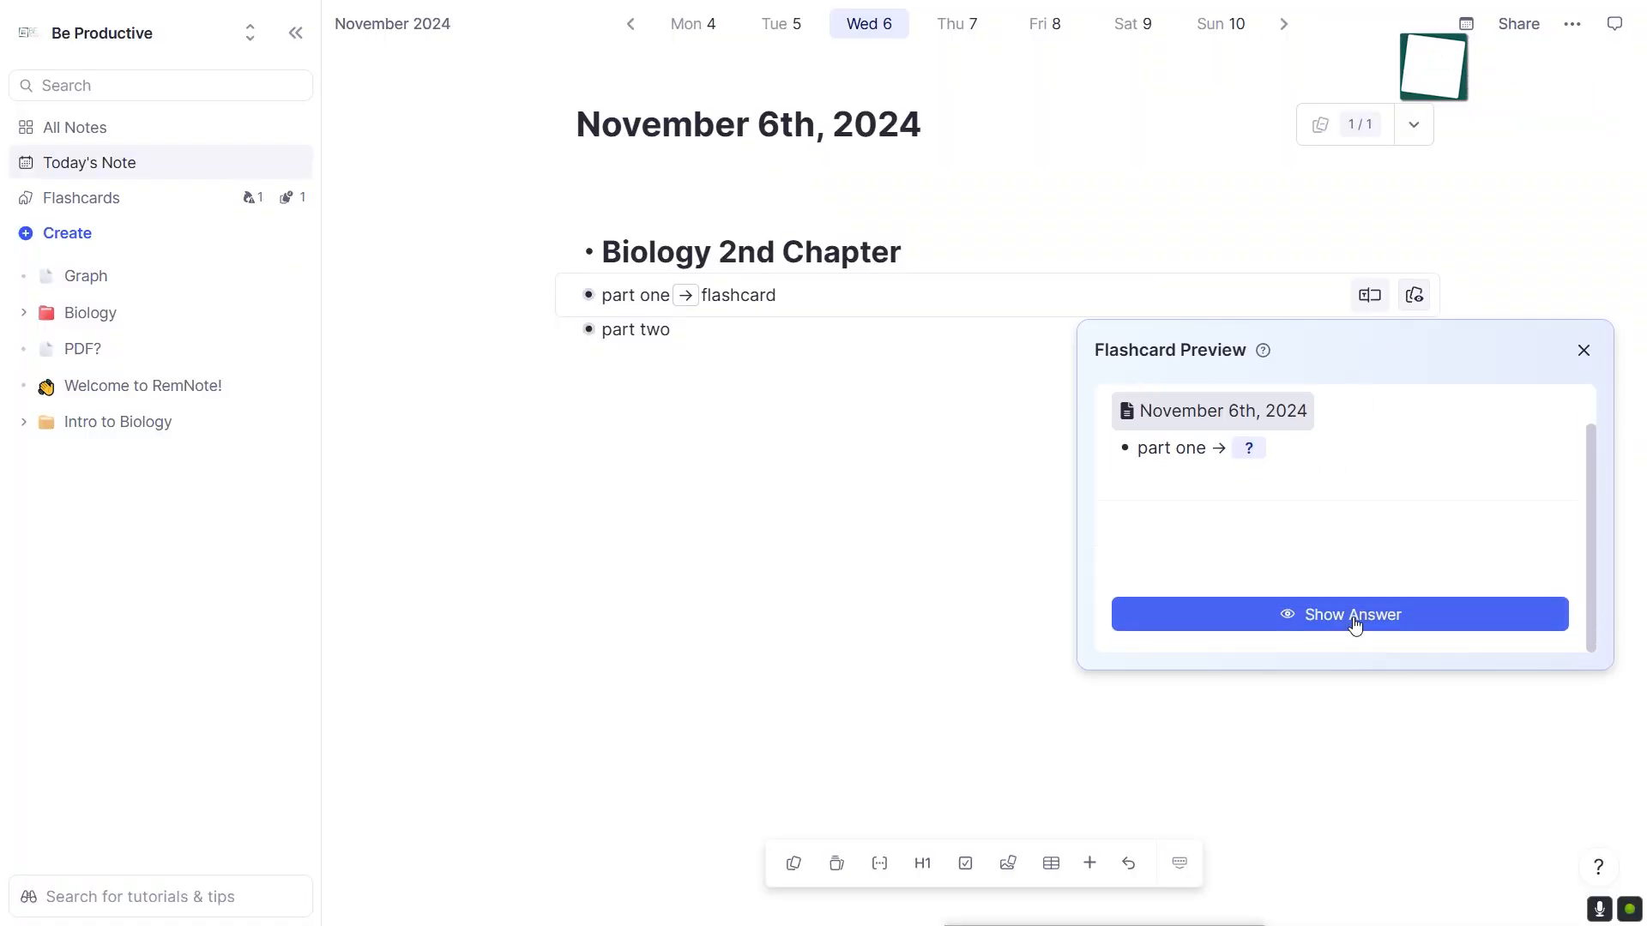
pyautogui.click(1353, 619)
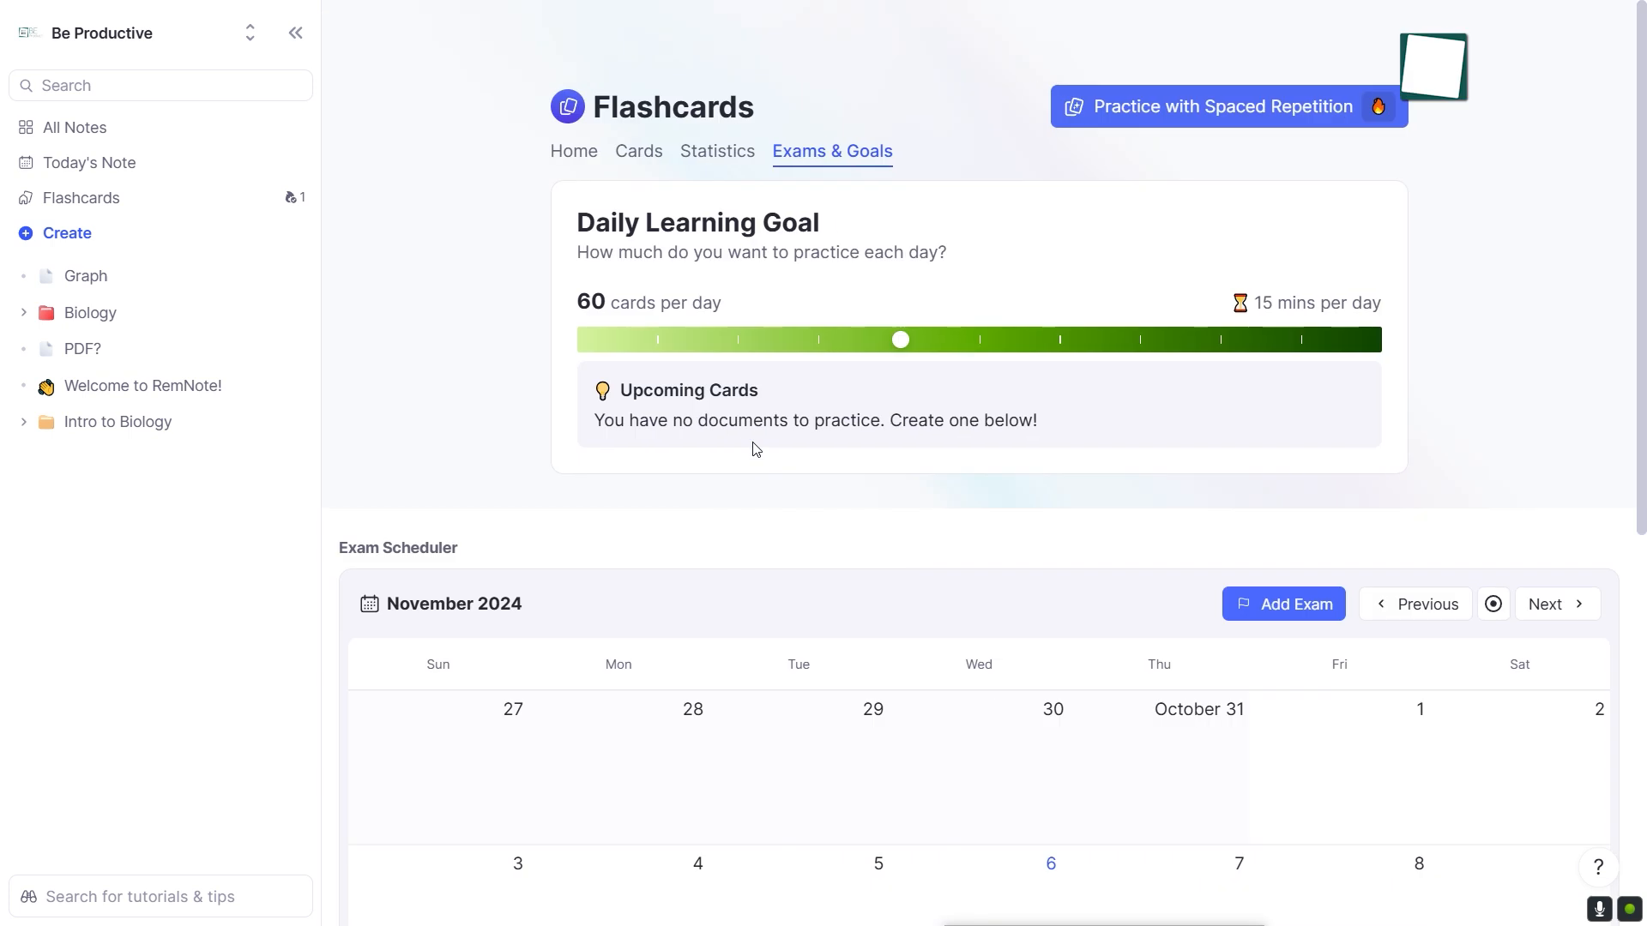
# Review the flashcards' daily learning goal and the November 2024 exam scheduler, and go to the flashcard statistics.
pyautogui.scroll(-5, 783, 471)
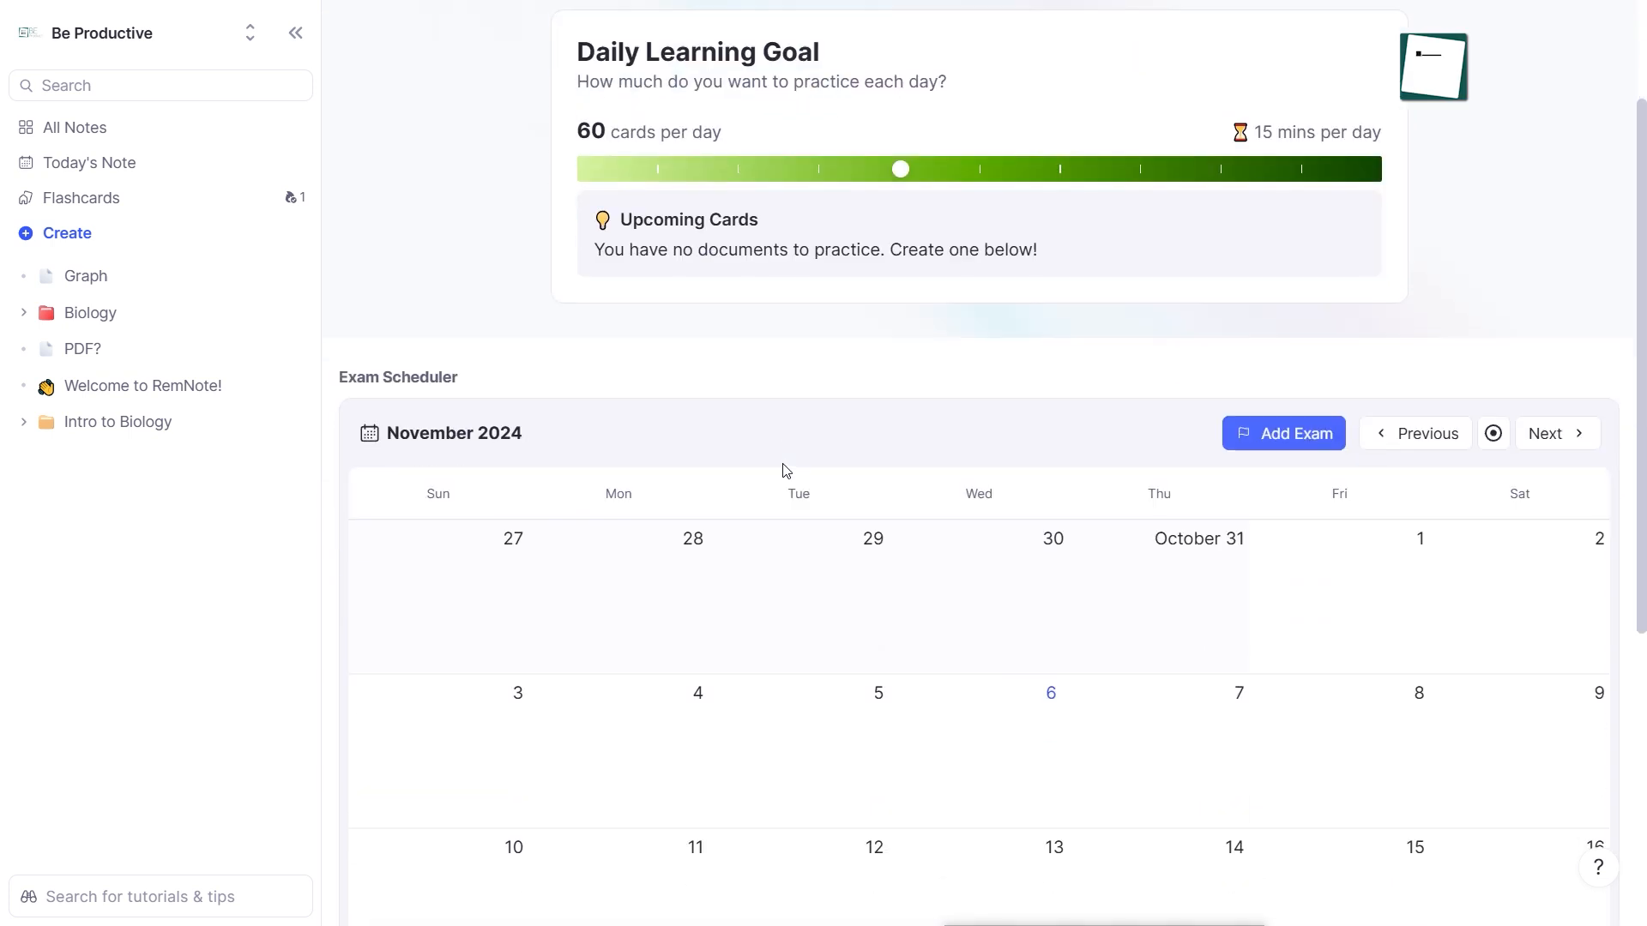
pyautogui.scroll(-3, 783, 471)
pyautogui.scroll(-1, 783, 471)
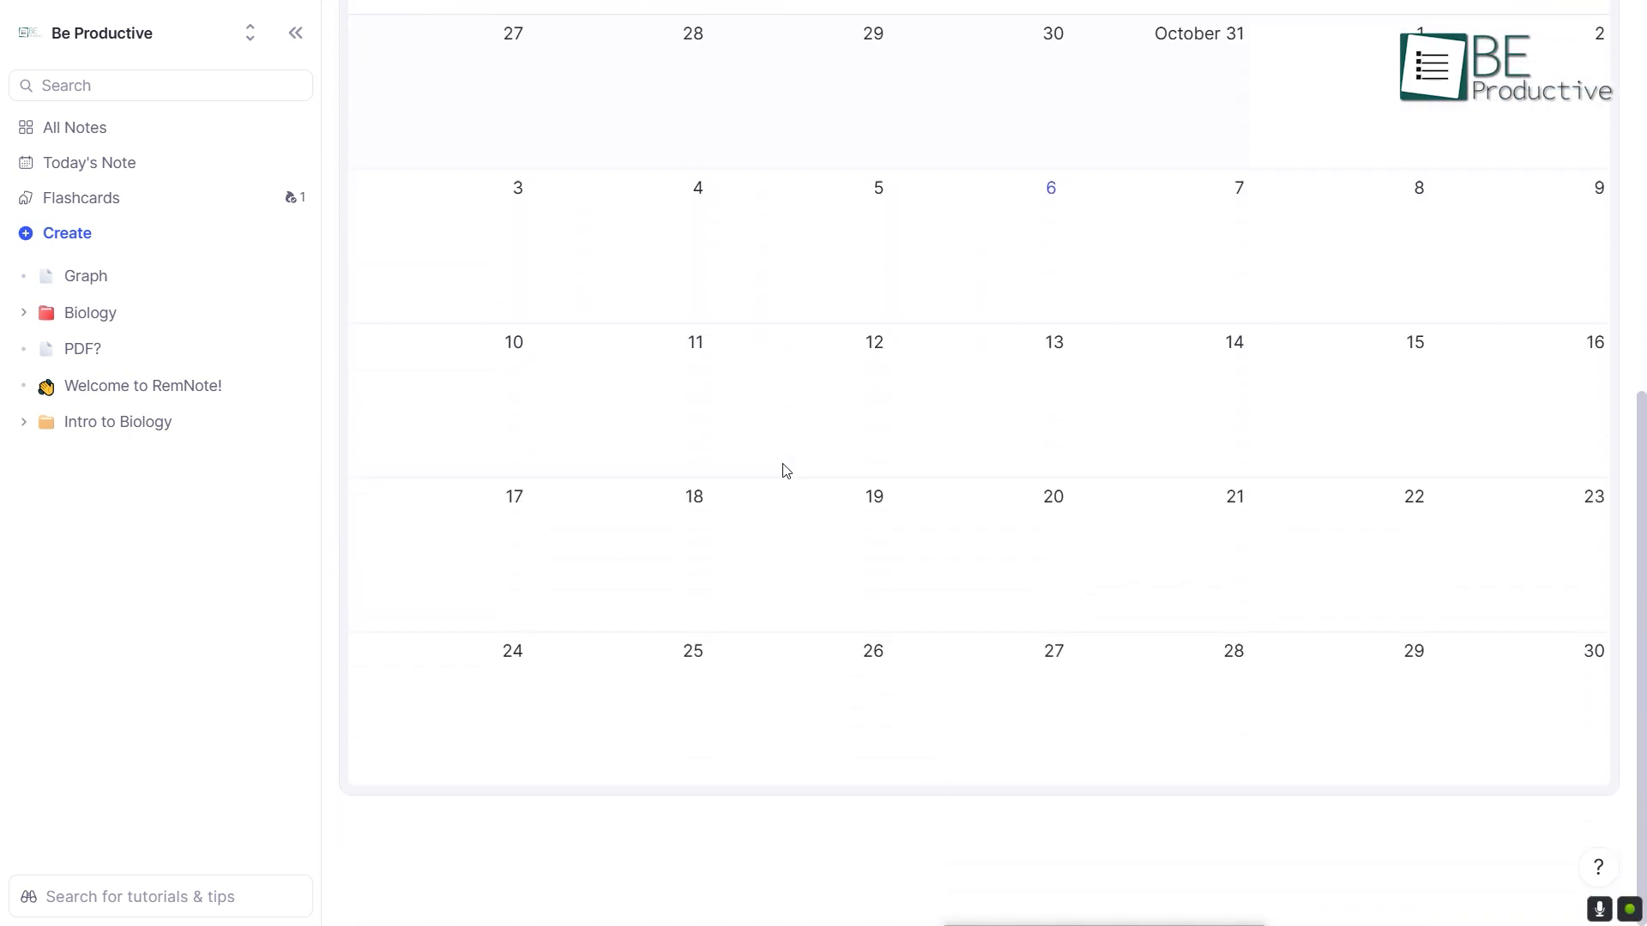
pyautogui.scroll(2, 783, 467)
pyautogui.scroll(6, 1299, 274)
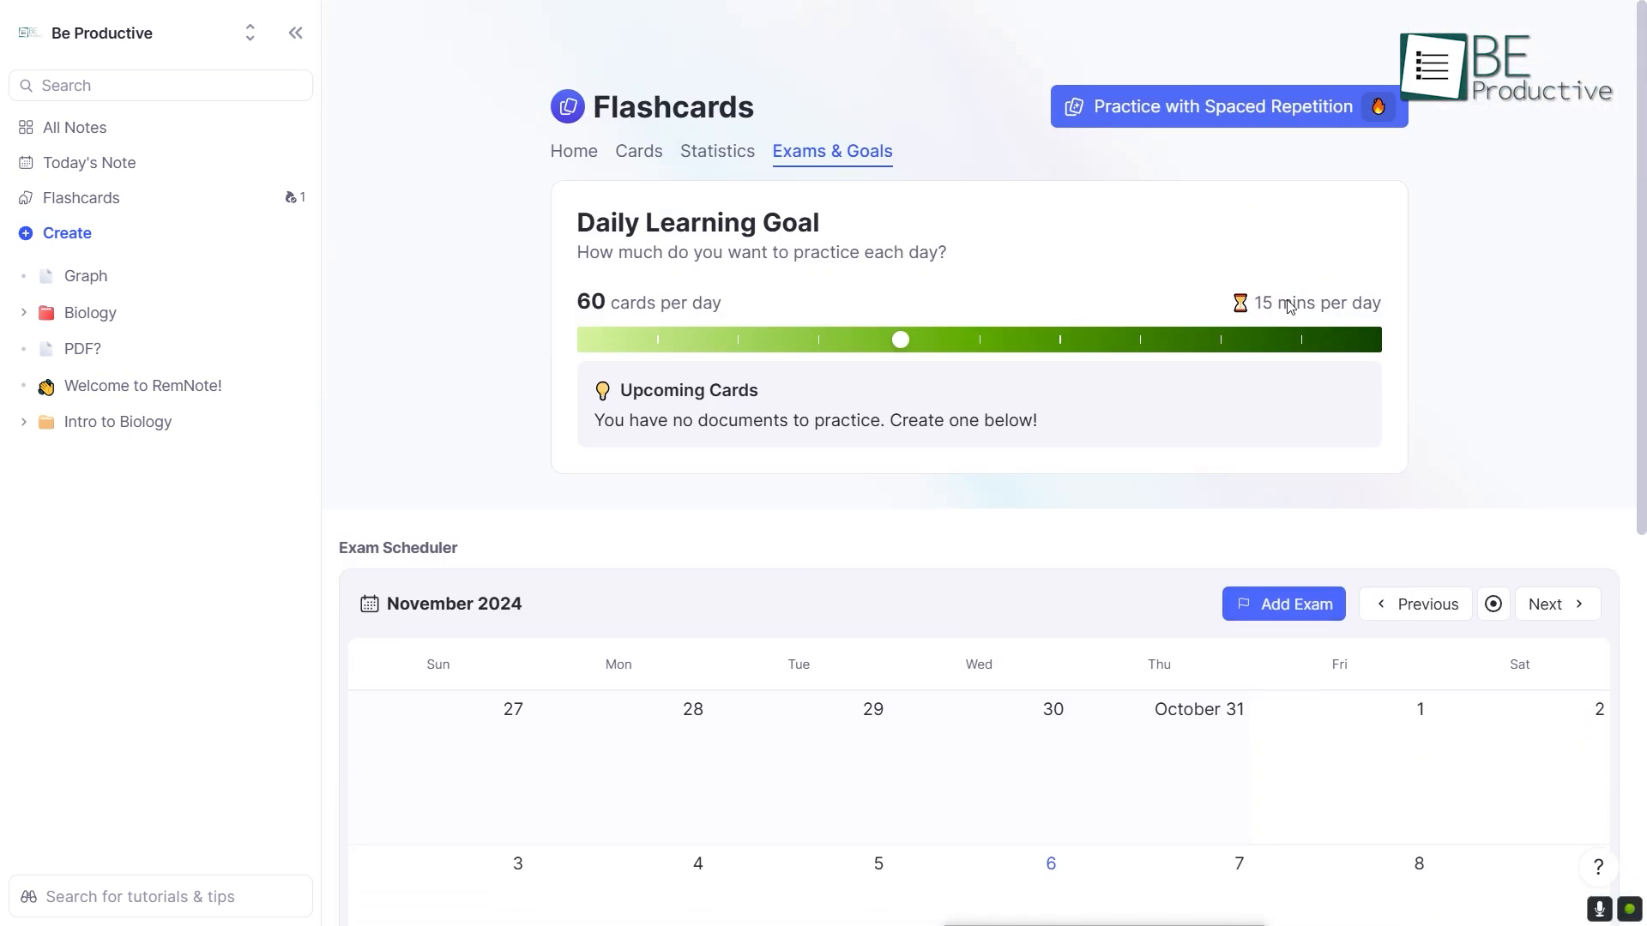
pyautogui.click(743, 165)
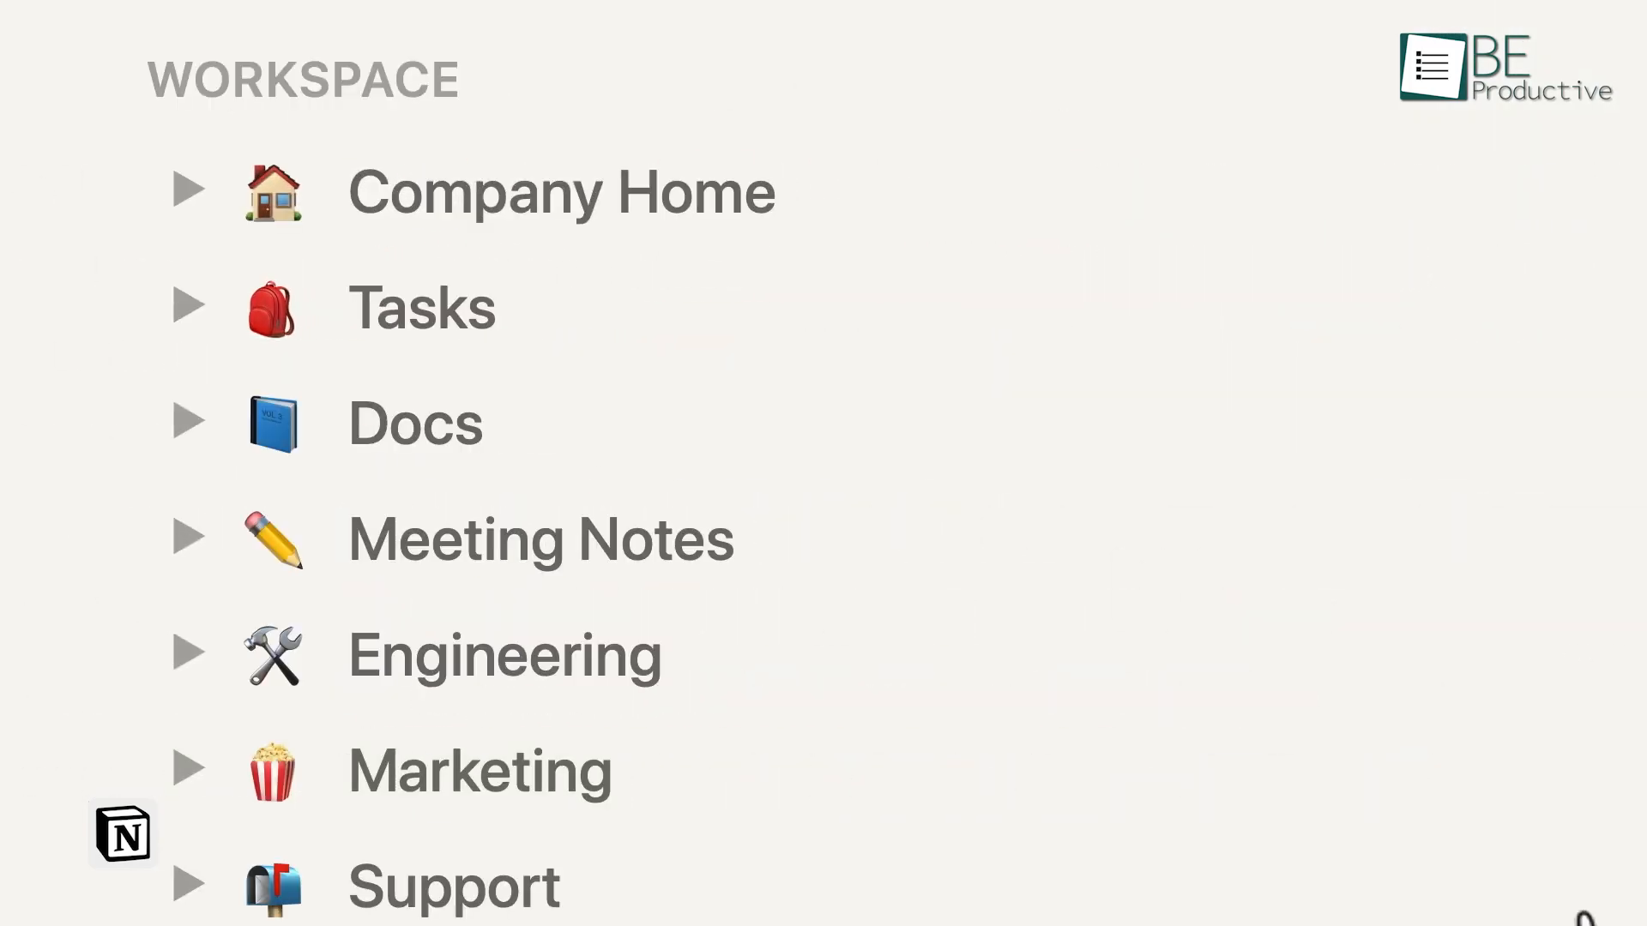
# Go from the Photosysthesis document in RemNote to its parent Biology folder.
pyautogui.click(878, 235)
pyautogui.scroll(-5, 823, 463)
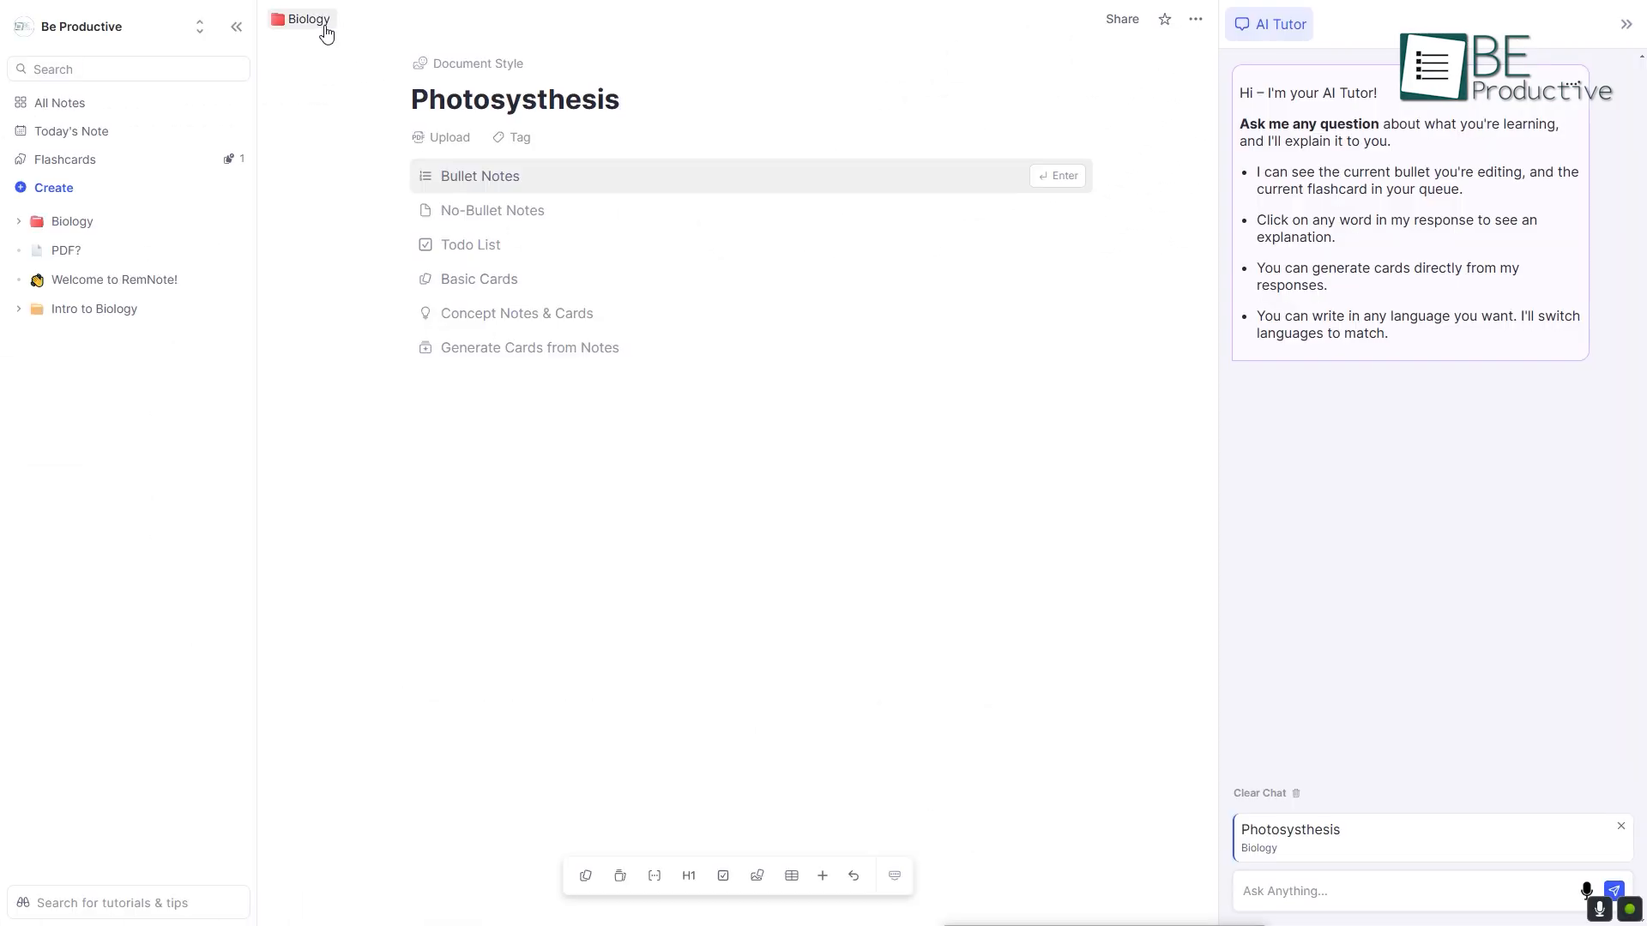
pyautogui.click(326, 26)
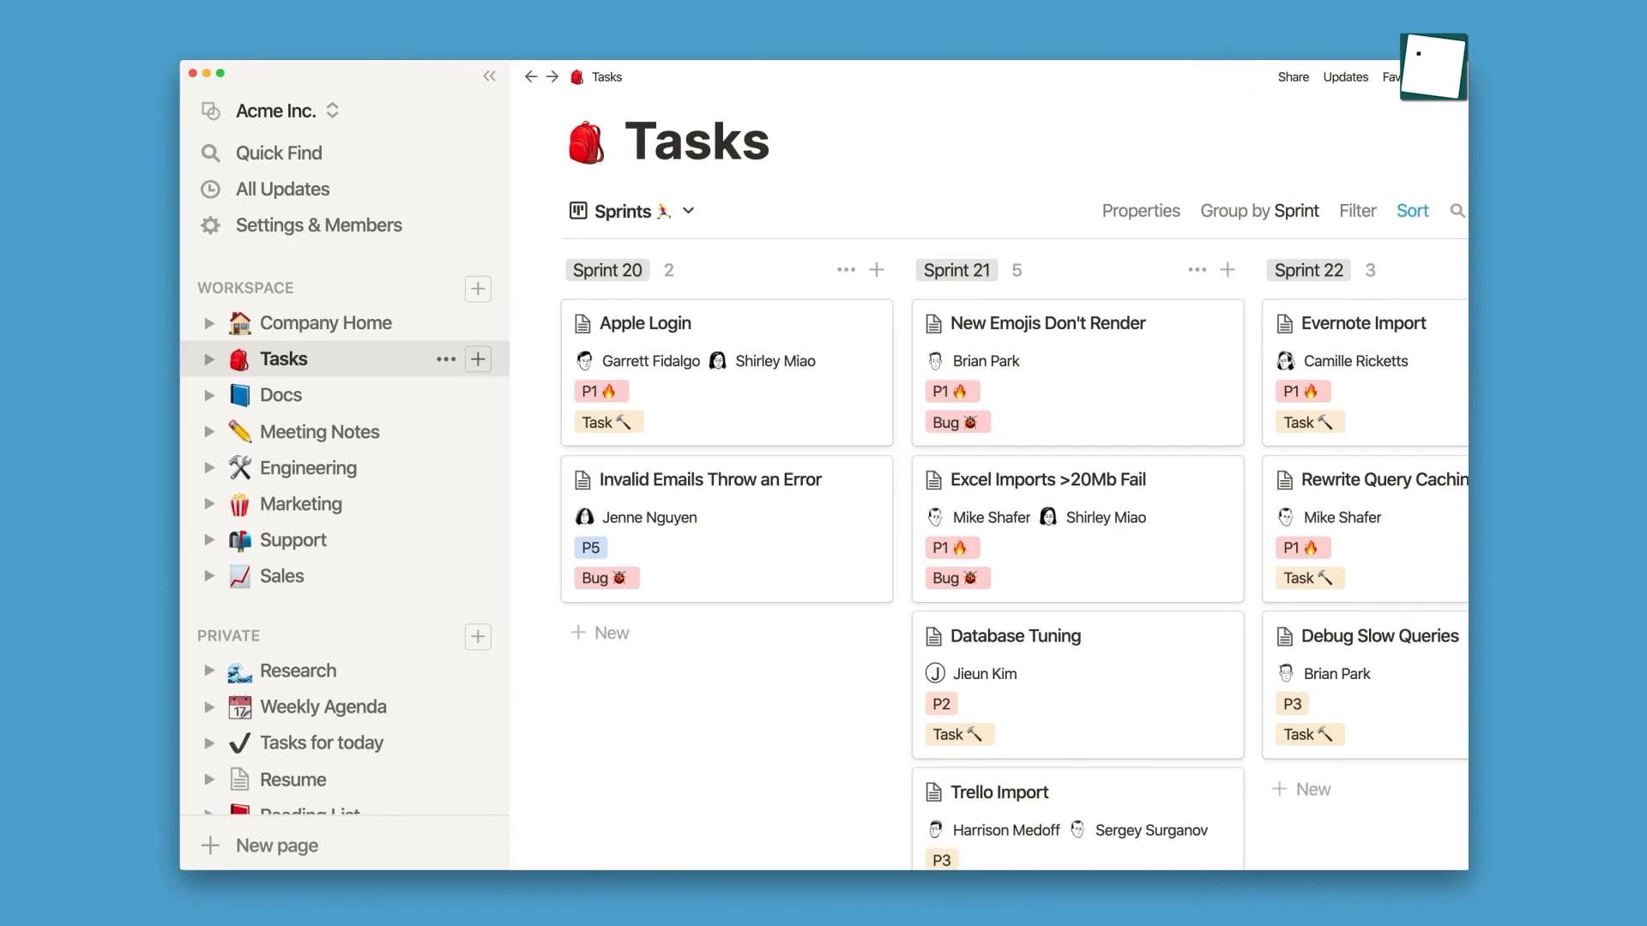
# Switch to Notion and browse the Sales, Marketing and Engineering pages of the Acme Inc. workspace.
pyautogui.click(282, 576)
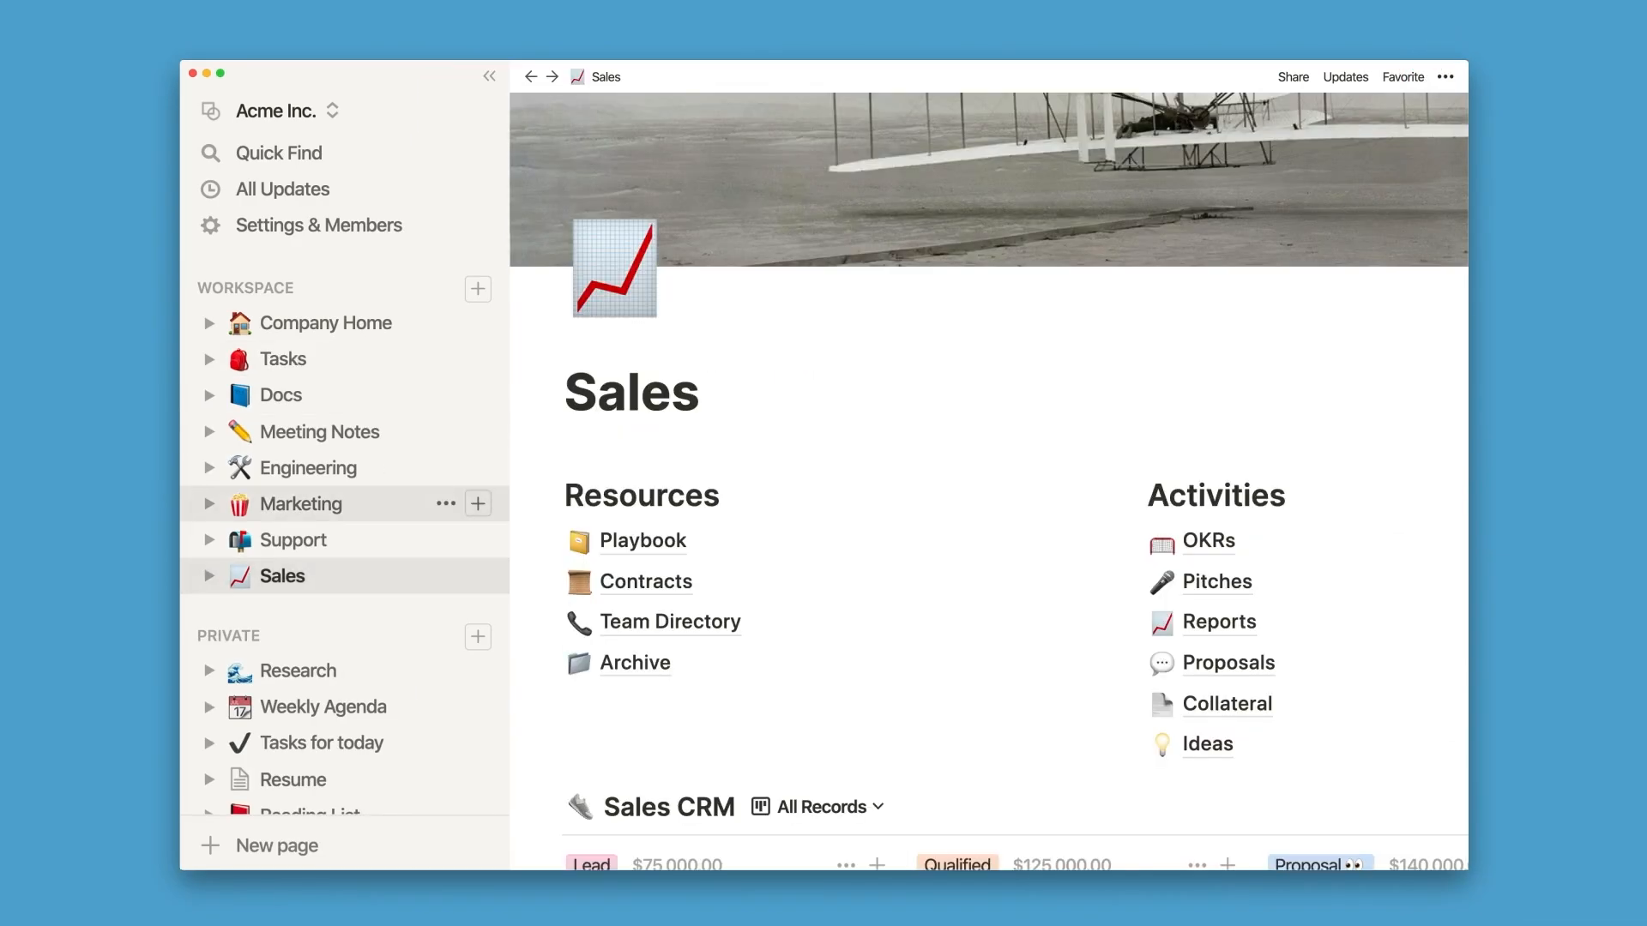
pyautogui.click(301, 504)
pyautogui.click(309, 468)
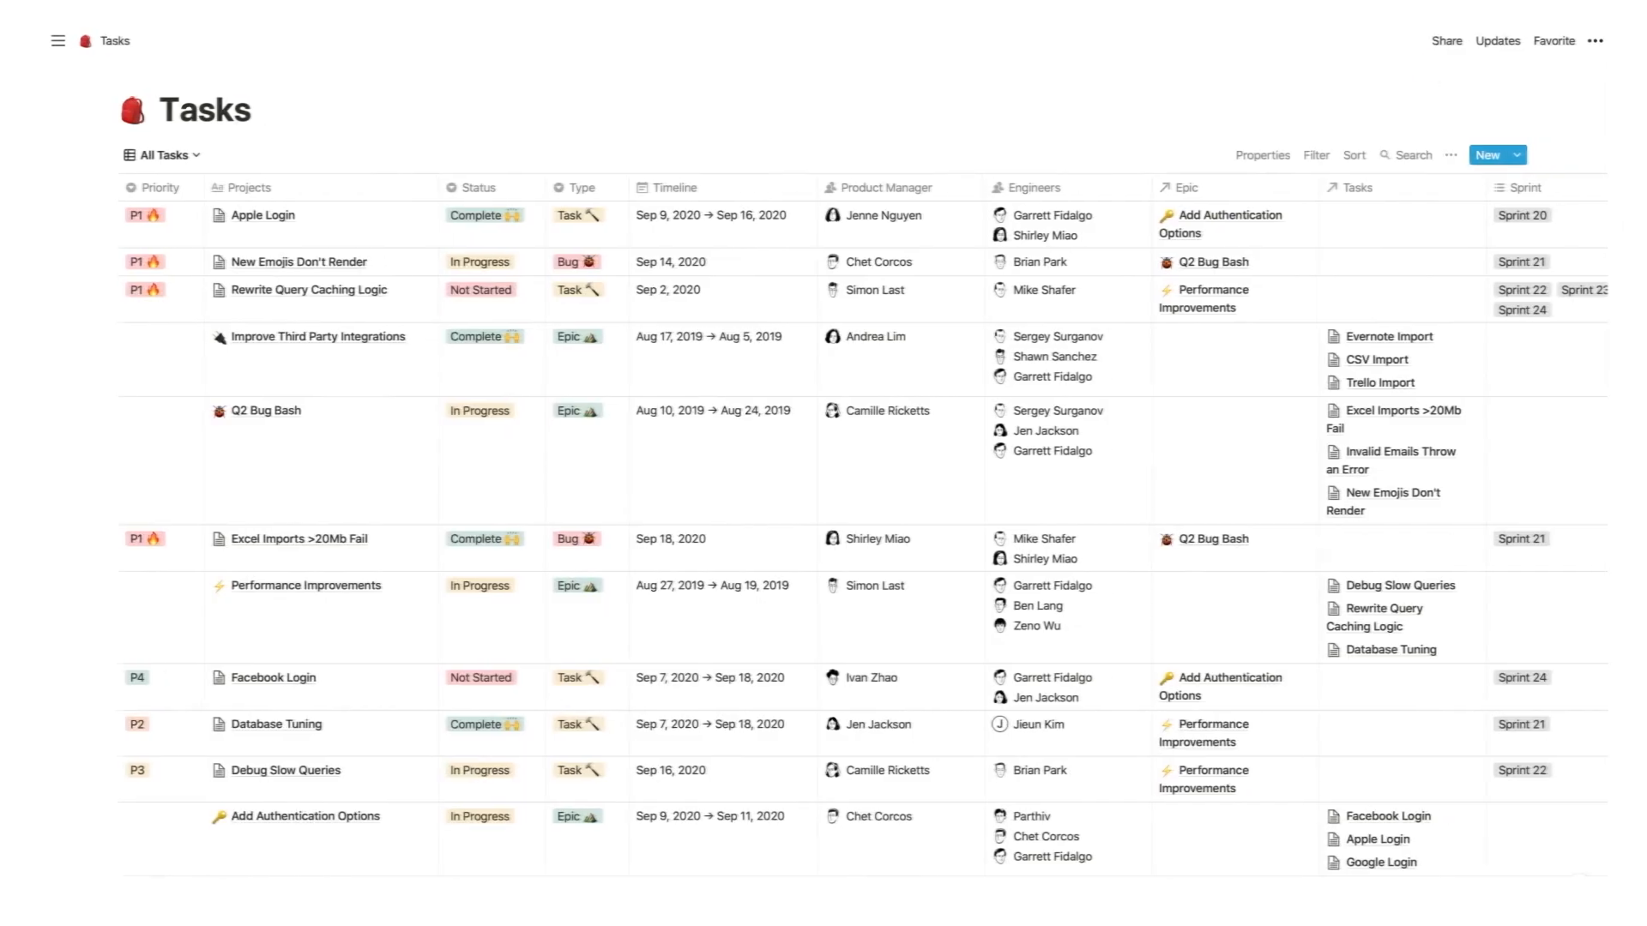
# Switch the Notion Tasks database from All Tasks to another view and open the third session listed in User Research.
pyautogui.click(162, 155)
pyautogui.click(153, 429)
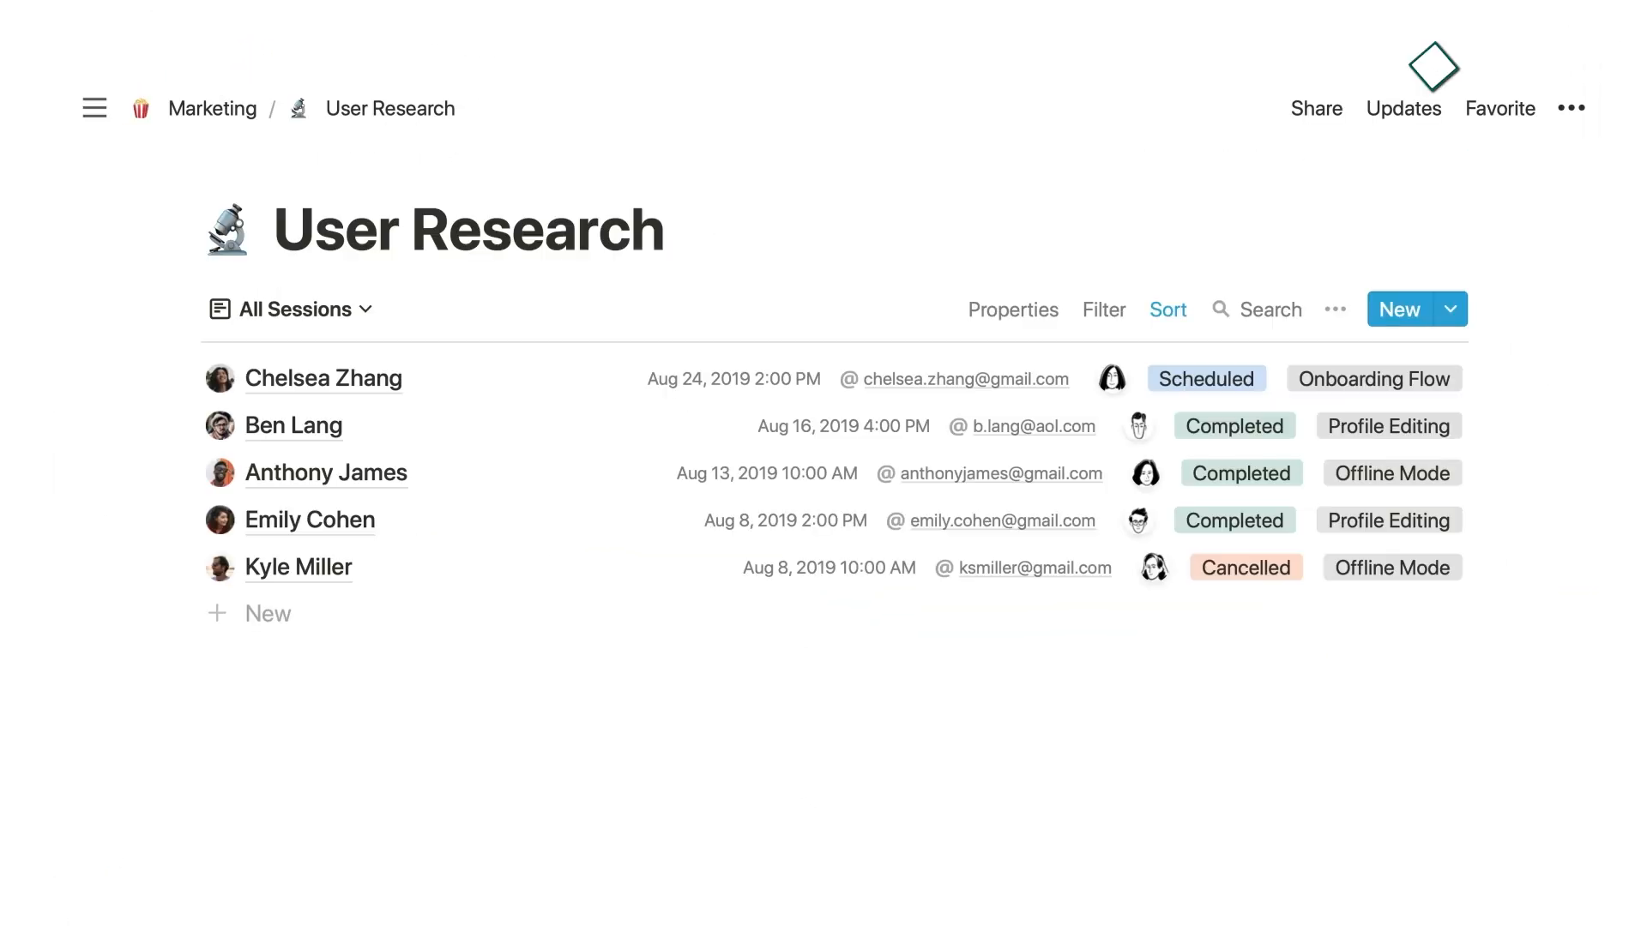
pyautogui.click(326, 472)
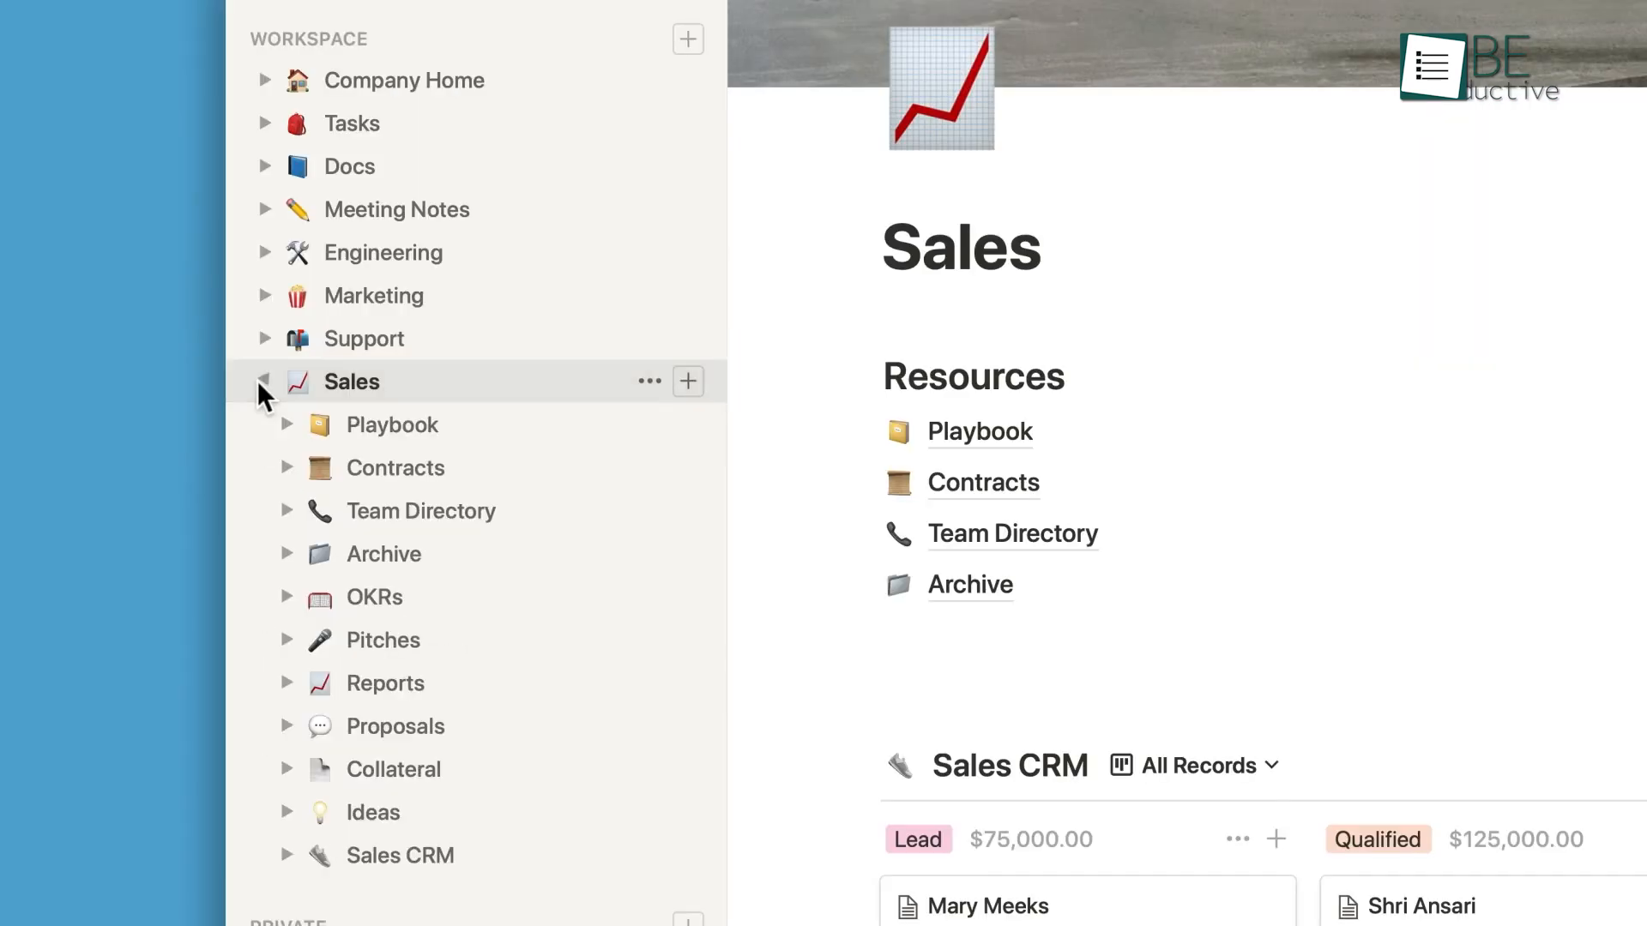
# Open the Sales CRM page nested under Sales in the Notion workspace.
pyautogui.scroll(-5, 557, 708)
pyautogui.click(511, 665)
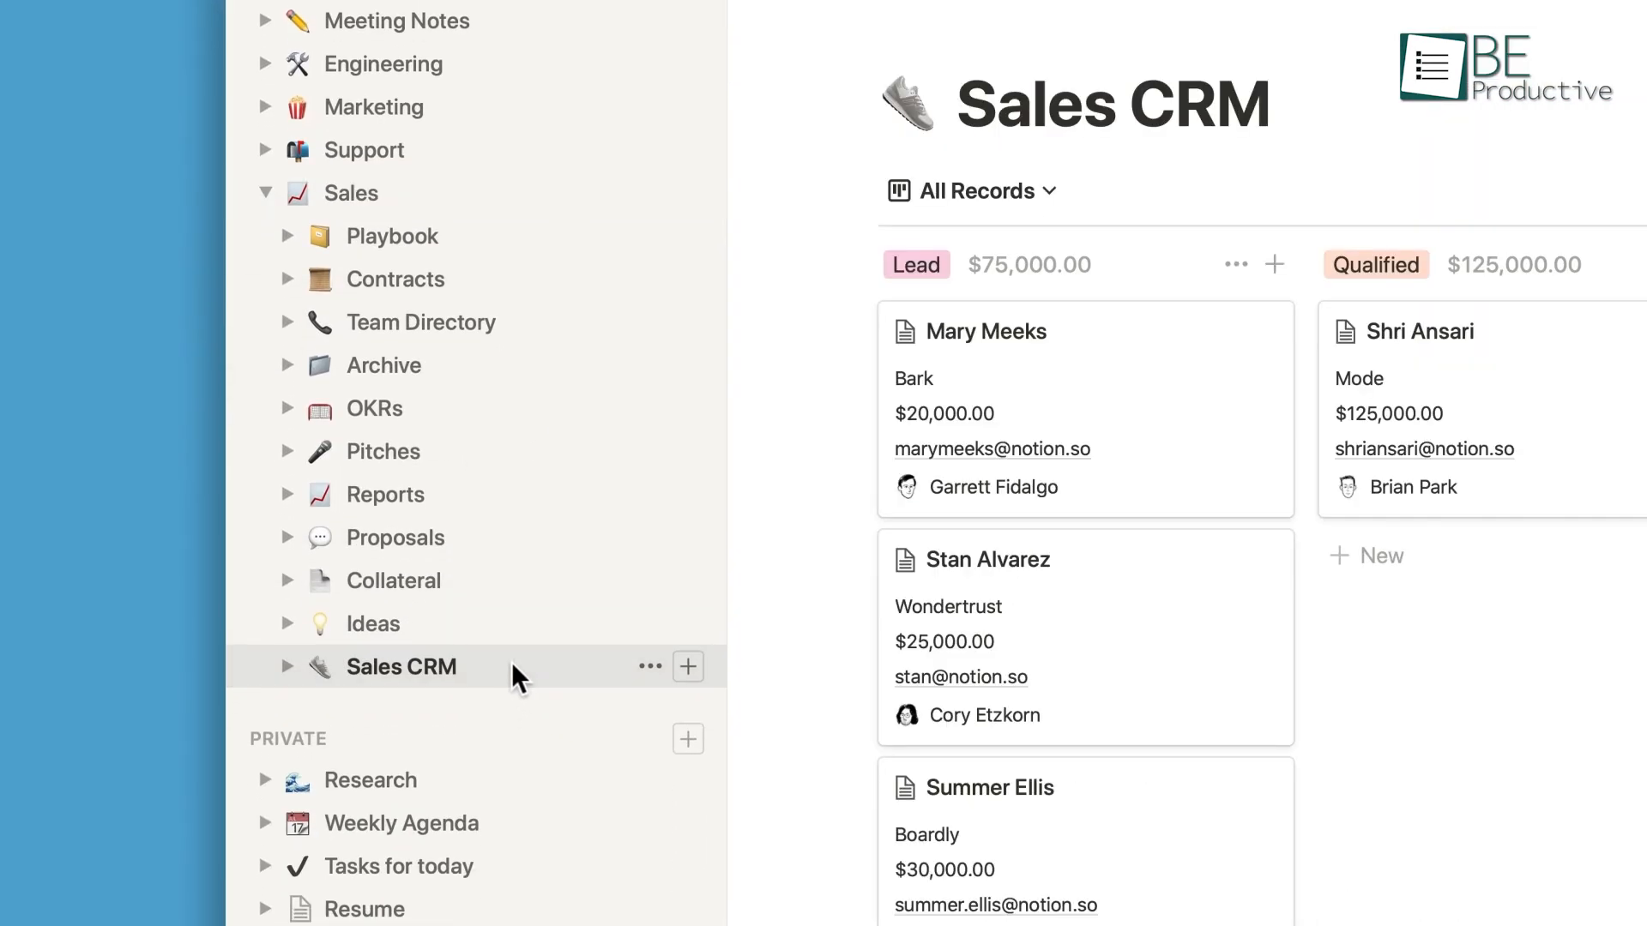